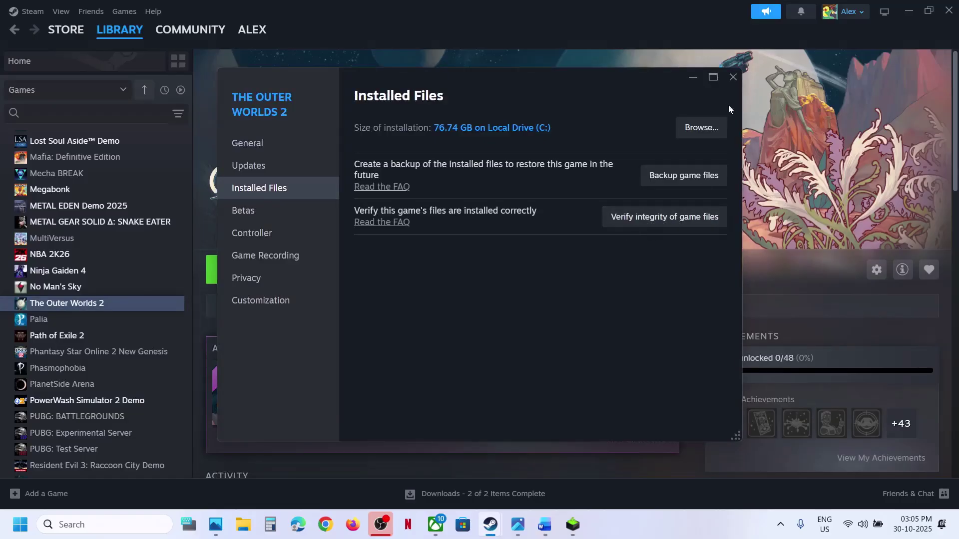
Step: Close The Outer Worlds 2 properties window and check the ray tracing instructions in the Word notes
left_click(732, 77)
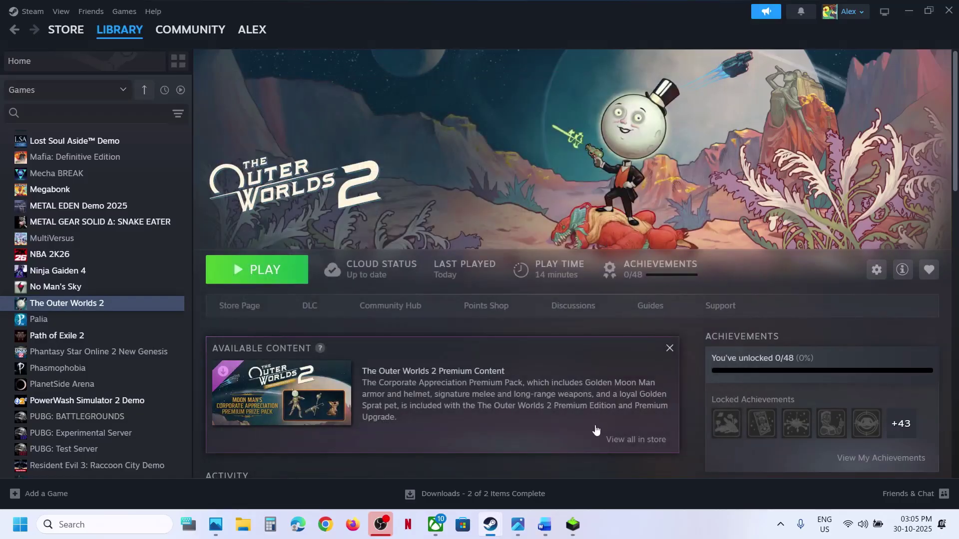
left_click(549, 528)
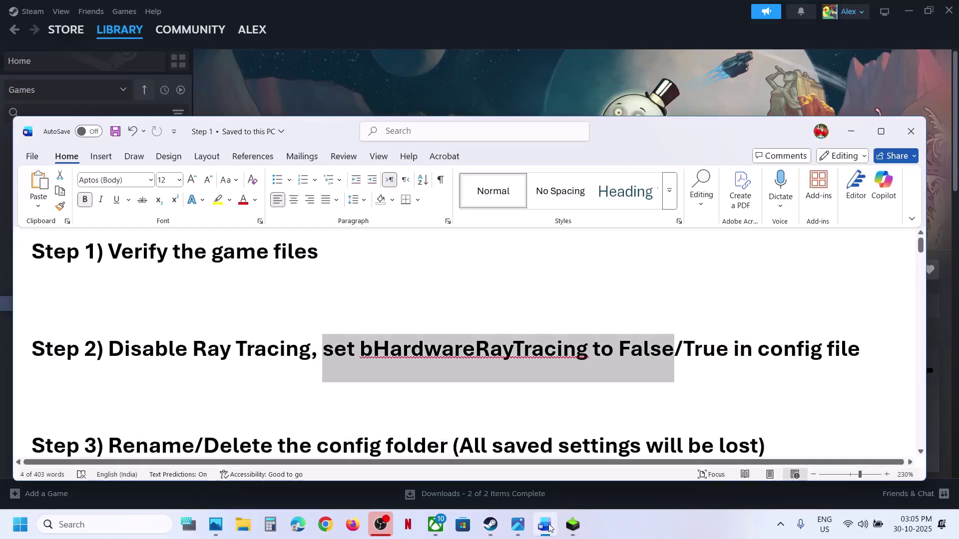
left_click(549, 528)
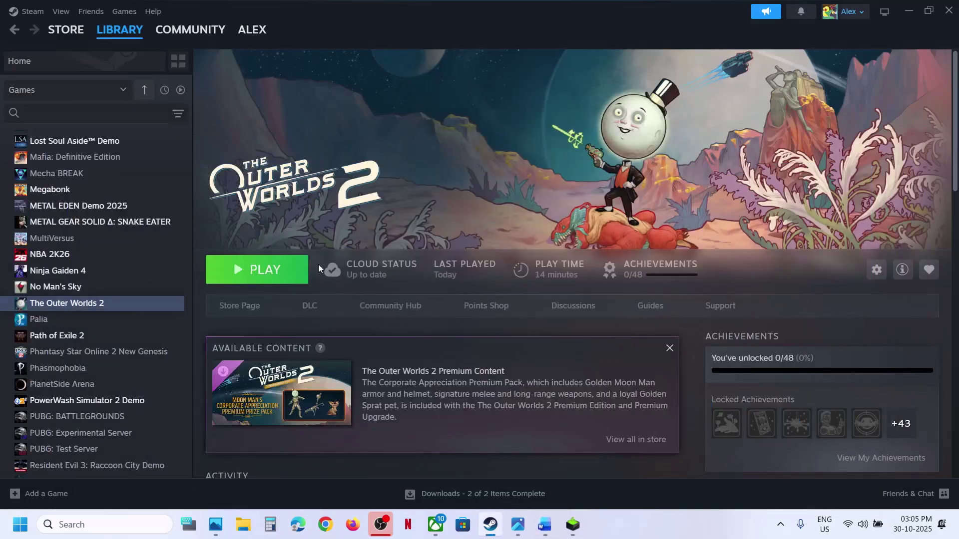
right_click(128, 307)
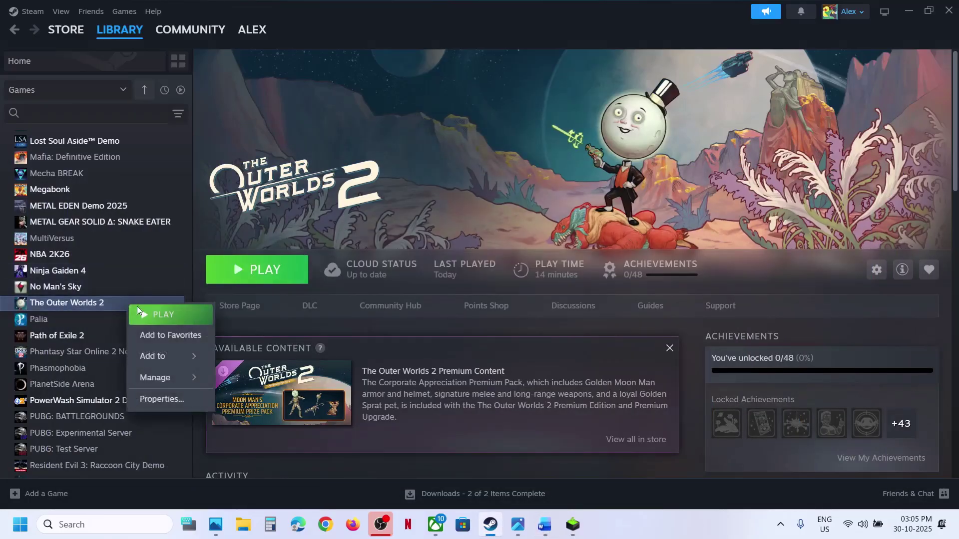
left_click(186, 401)
left_click(733, 78)
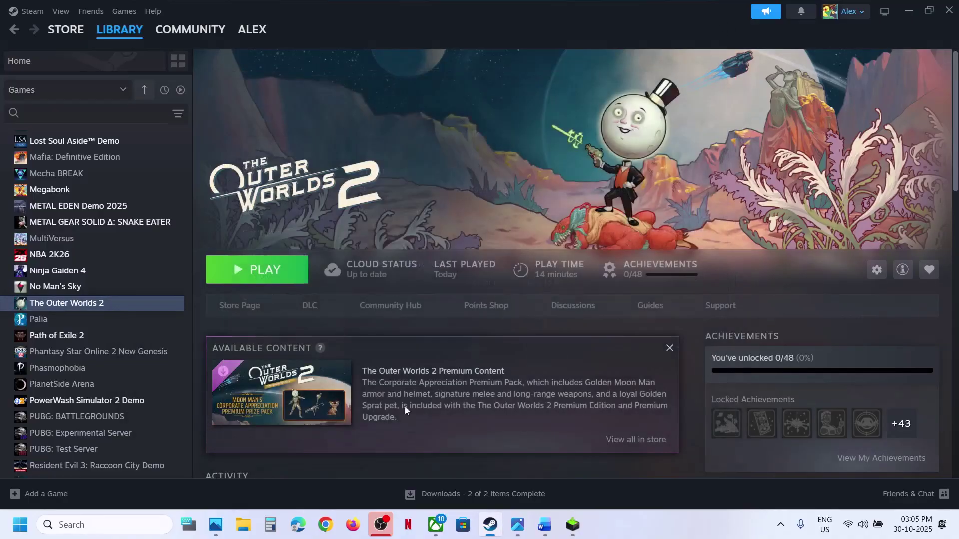
Step: Switch to File Explorer and open the current user's profile folder under C:\Users
left_click(244, 521)
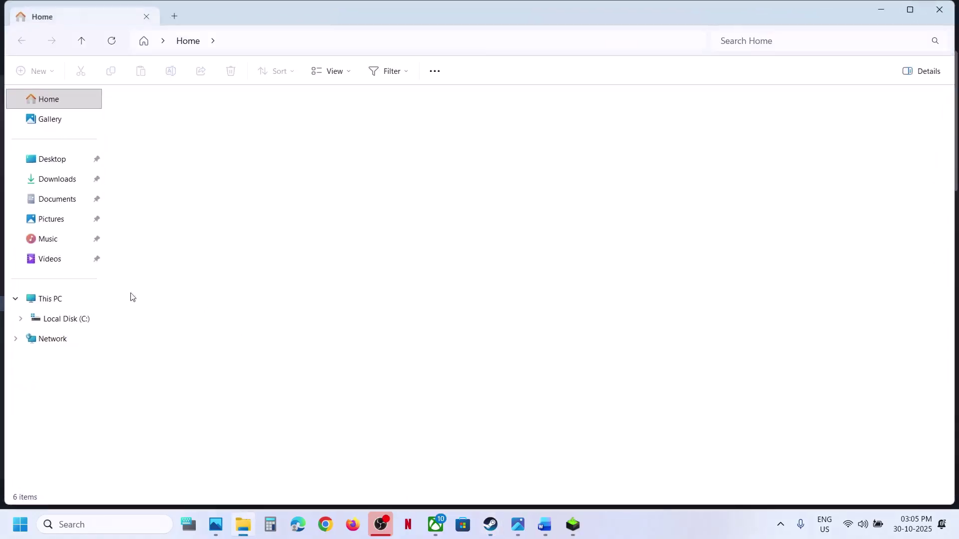
left_click(58, 298)
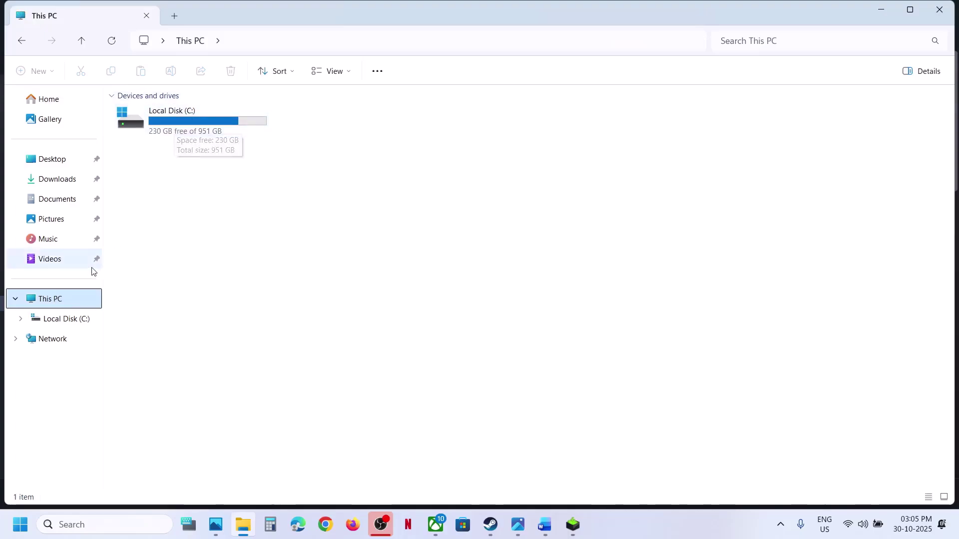
double_click(196, 130)
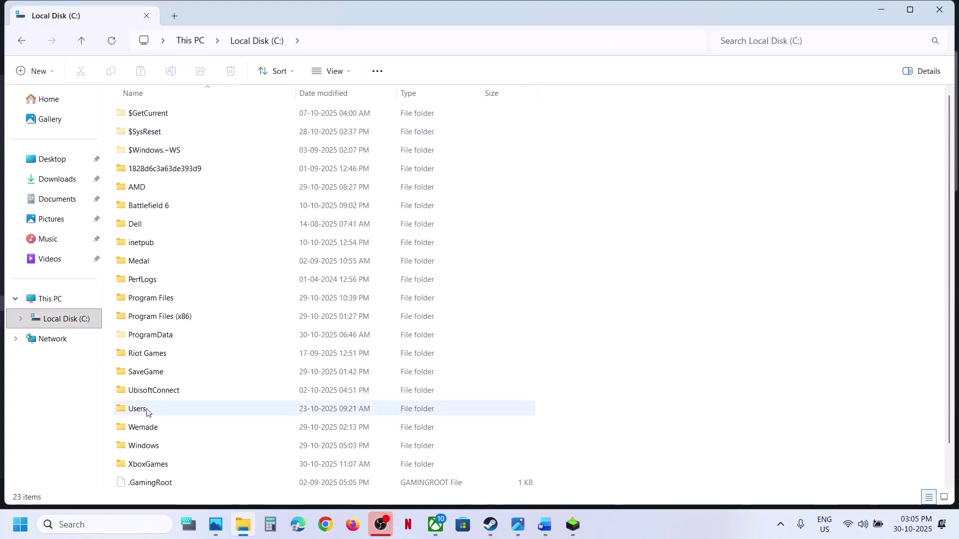
double_click(173, 409)
left_click(171, 114)
double_click(171, 114)
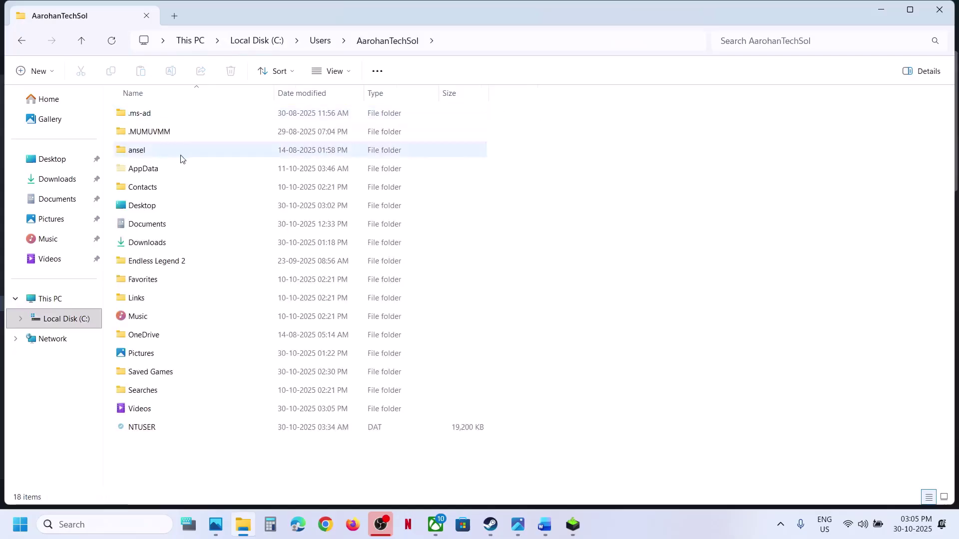
Step: Check the Hidden items display option and open the AppData\Local folder
left_click(157, 170)
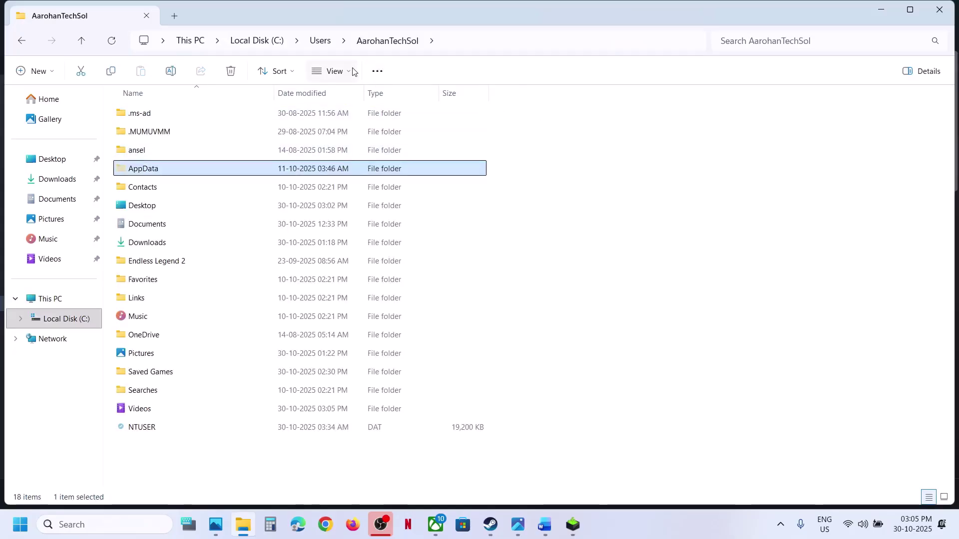
left_click(333, 71)
mouse_move(343, 305)
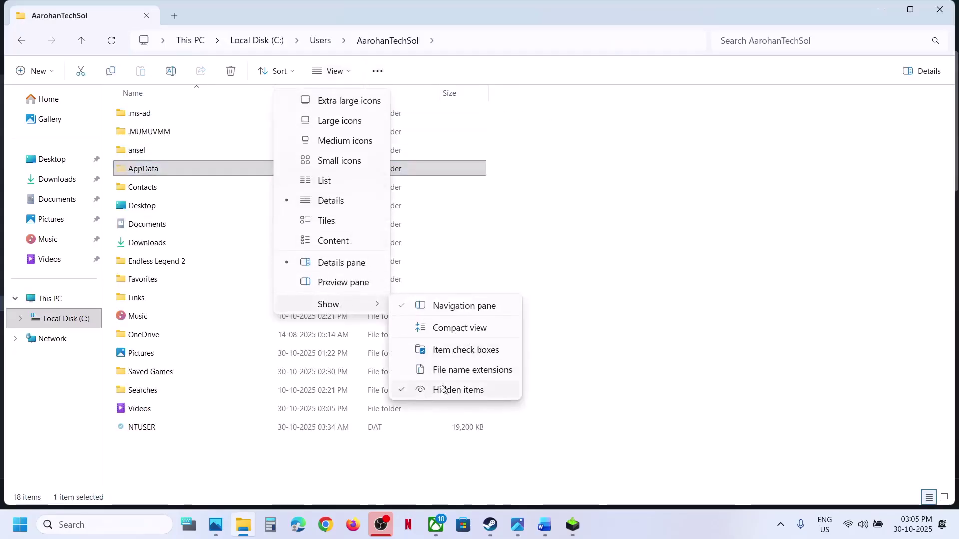
double_click(165, 168)
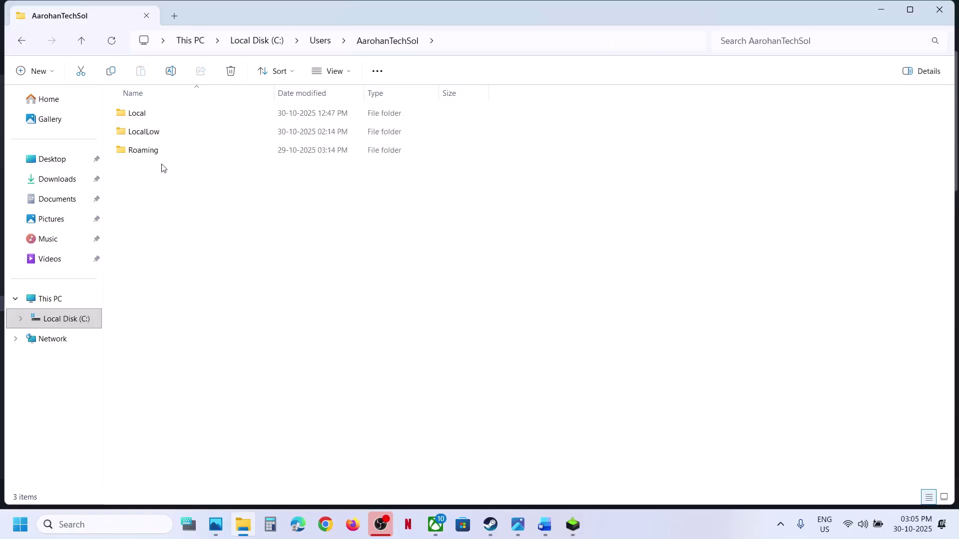
double_click(153, 116)
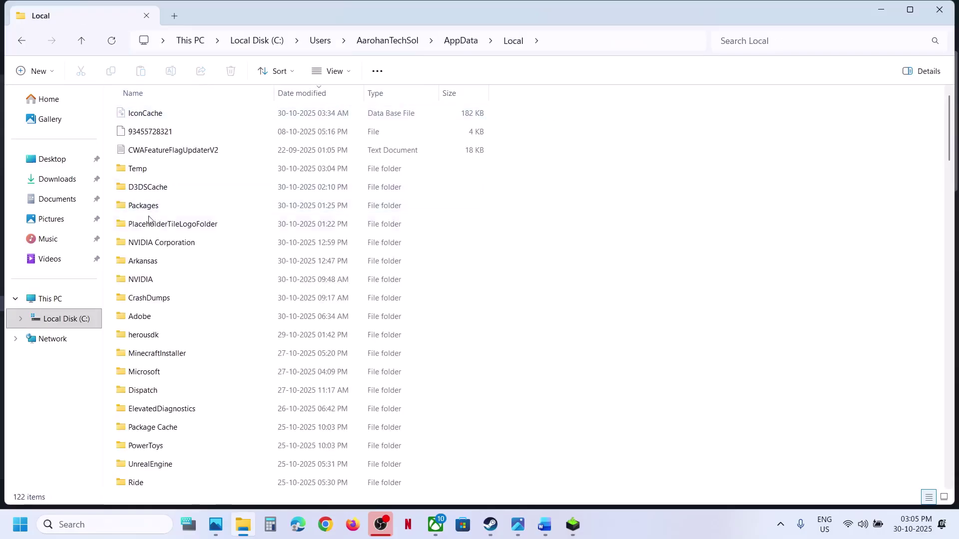
Step: Open the GameUserSettings file in the Arkansas\Saved\Config\Windows folder
double_click(159, 267)
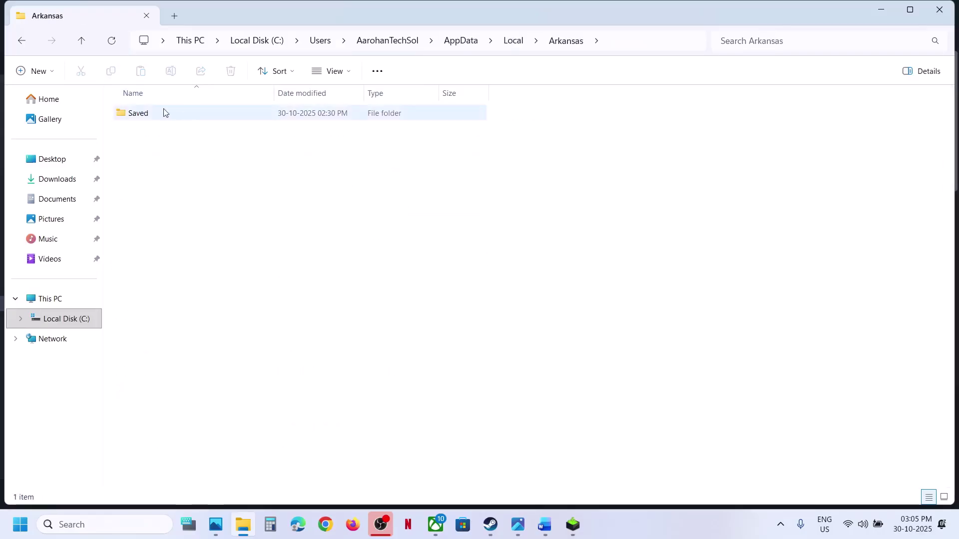
left_click(160, 114)
double_click(159, 114)
left_click(152, 120)
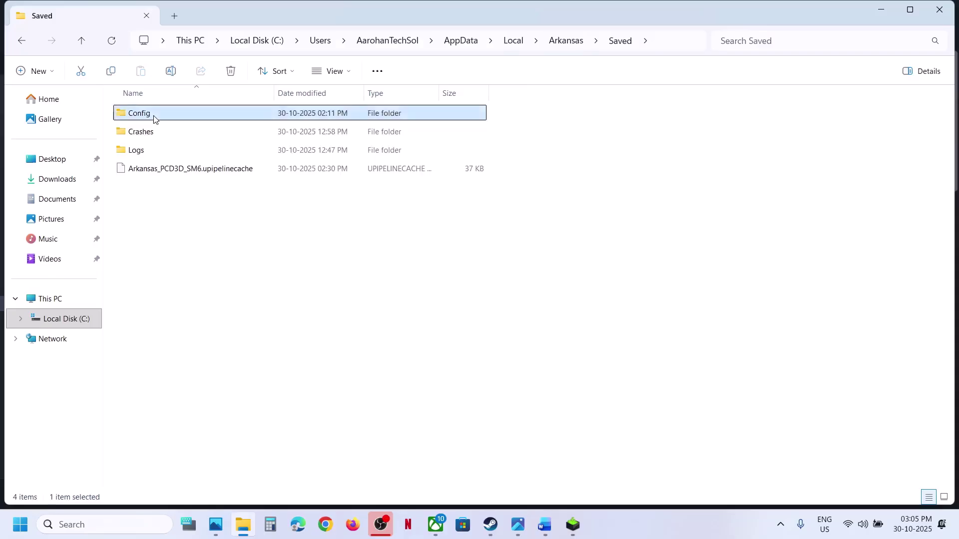
double_click(153, 119)
left_click(156, 131)
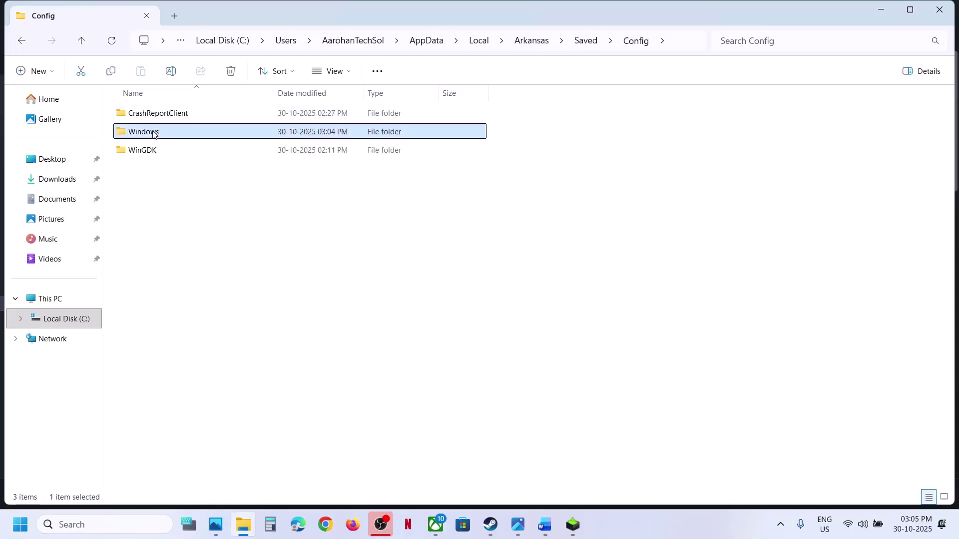
double_click(156, 132)
double_click(167, 114)
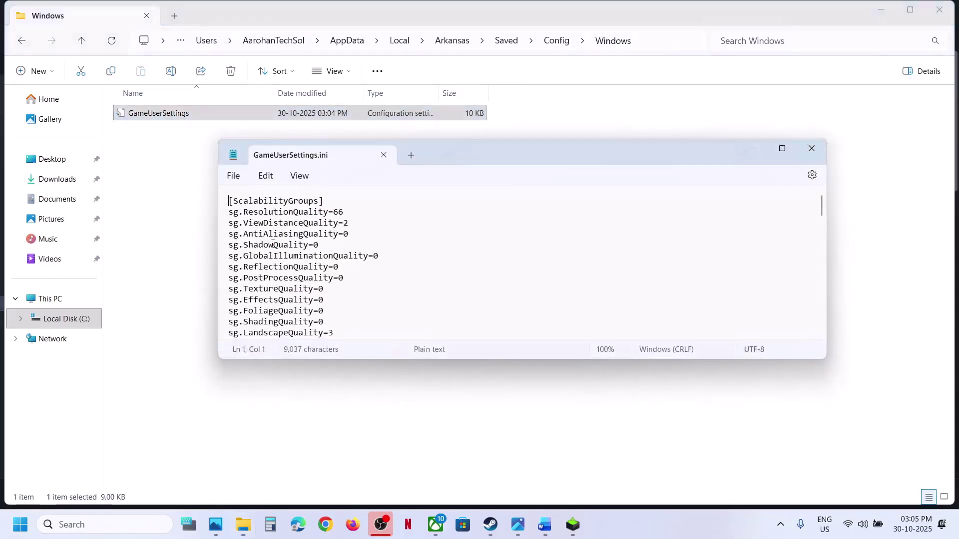
Step: Find the raytracing entry, set bHardwareRayTracing to False, and save and close GameUserSettings.ini
key("ctrl+f")
key("Return")
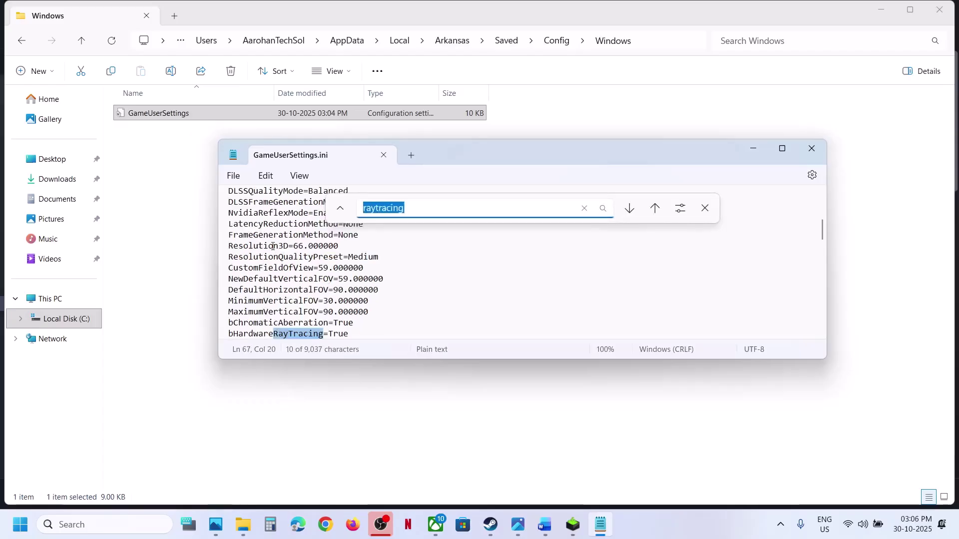
left_click(353, 334)
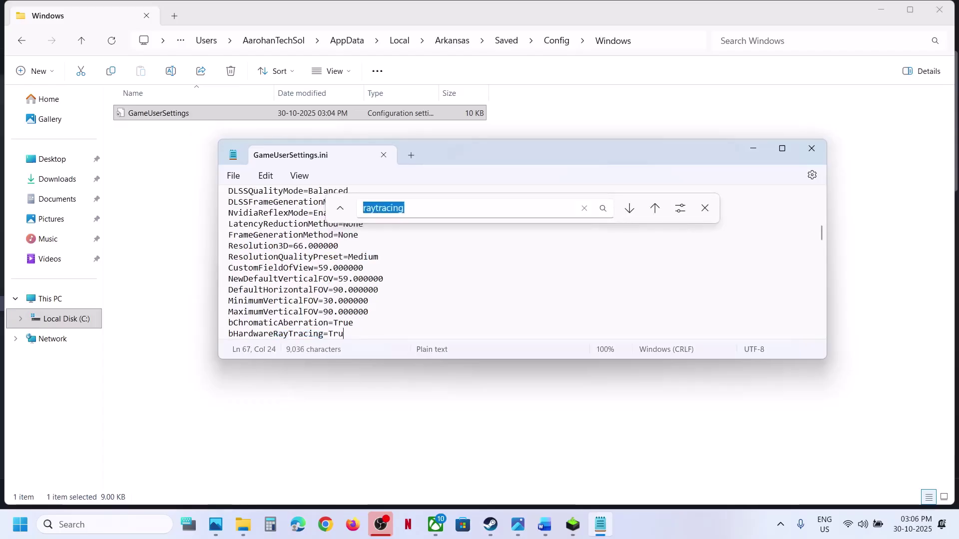
key("BackSpace")
type("False")
left_click(233, 178)
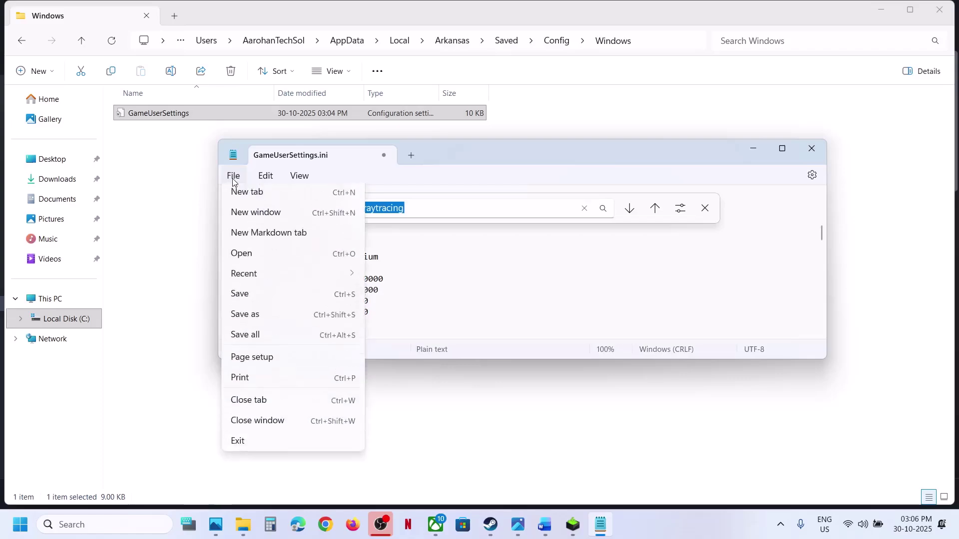
left_click(240, 299)
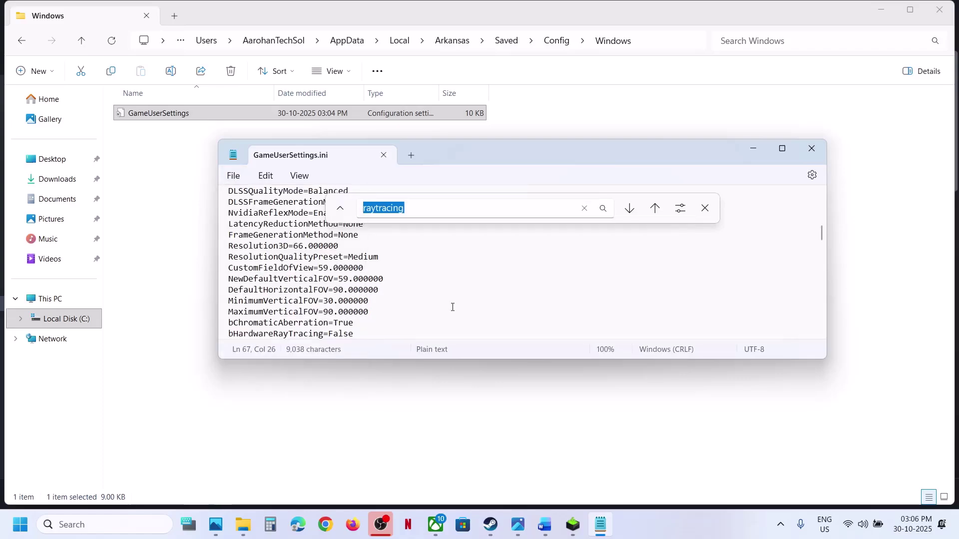
left_click(815, 149)
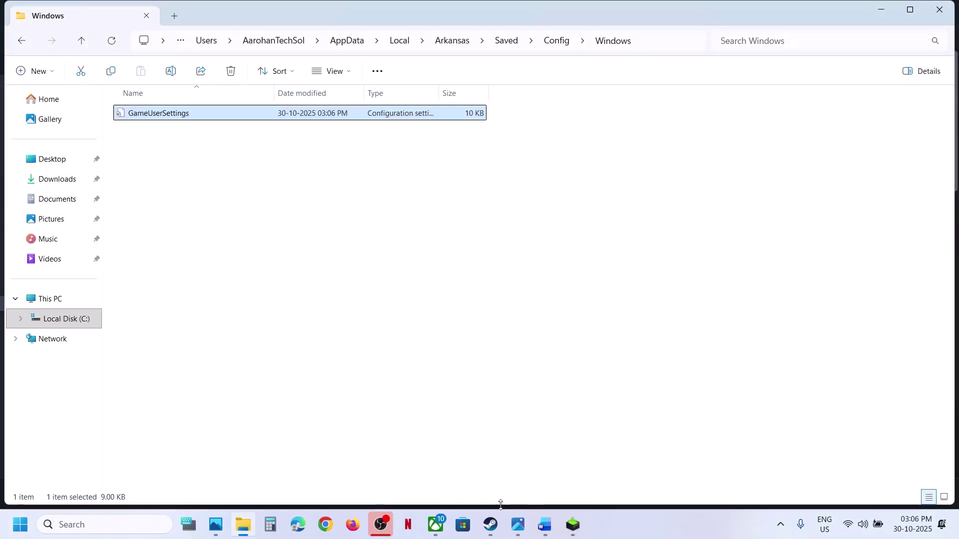
Step: Switch to the Word notes, highlight "Delete the config folder" in Step 3, and return to File Explorer
left_click(553, 522)
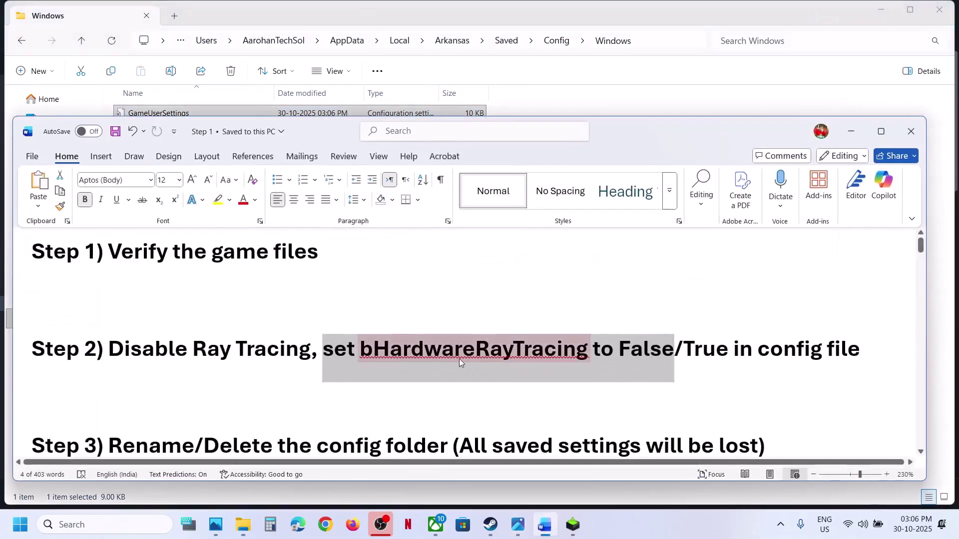
scroll(459, 358, "down", 2)
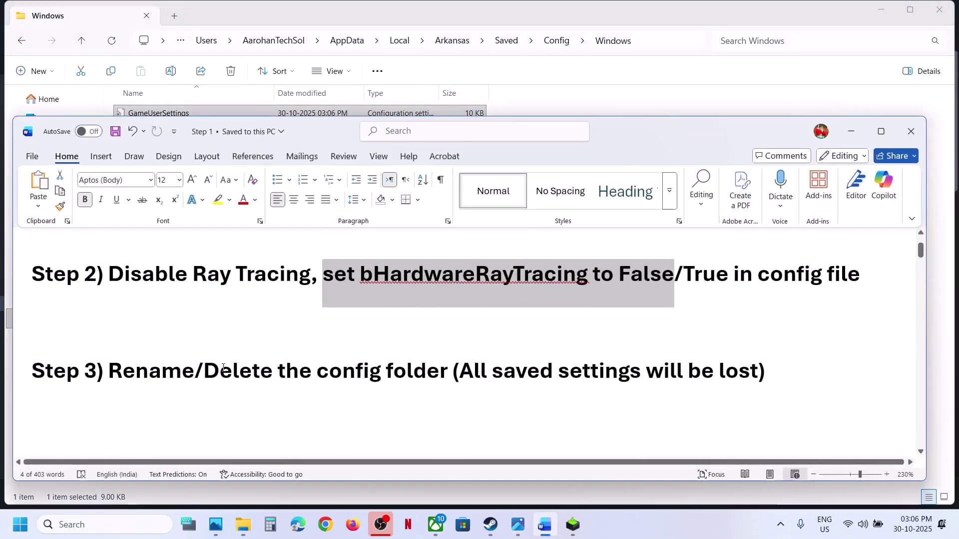
left_click_drag(452, 372, 205, 372)
left_click(612, 93)
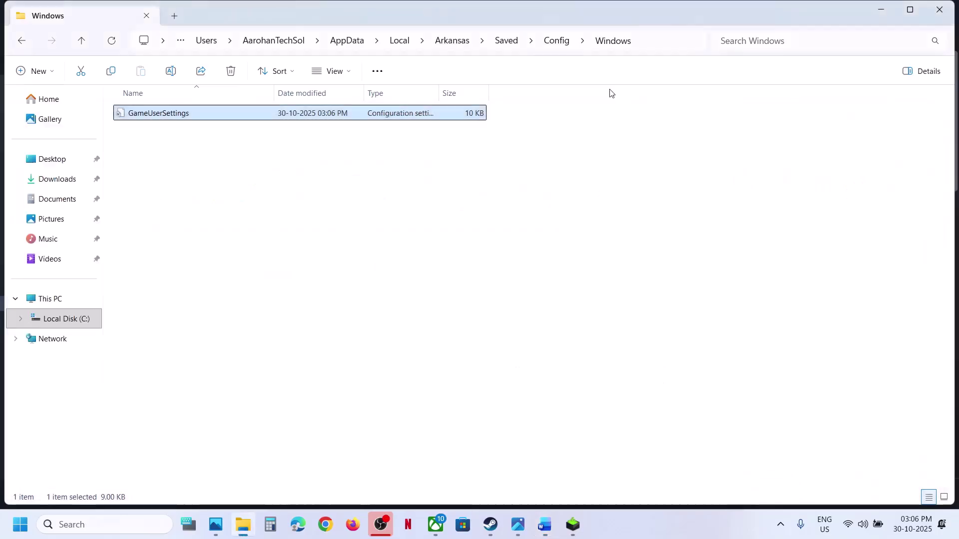
Step: Go up to the Arkansas\Saved folder, check its full path, and select the Config folder
left_click(83, 43)
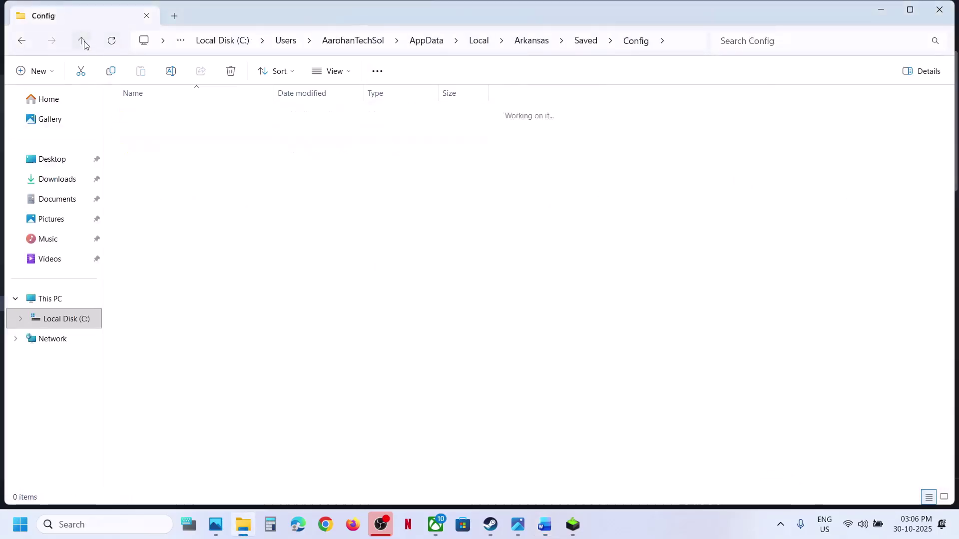
left_click(83, 43)
left_click(659, 37)
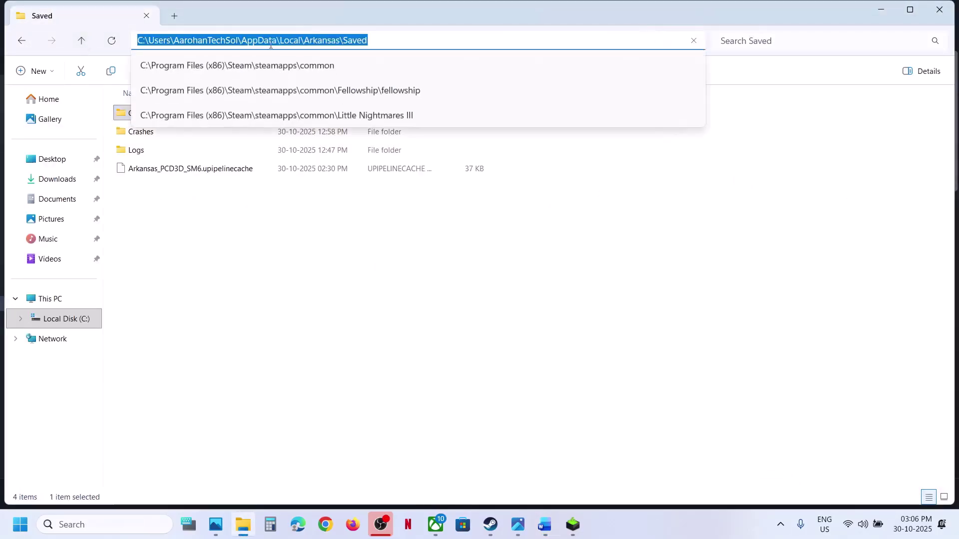
key("Escape")
left_click(174, 237)
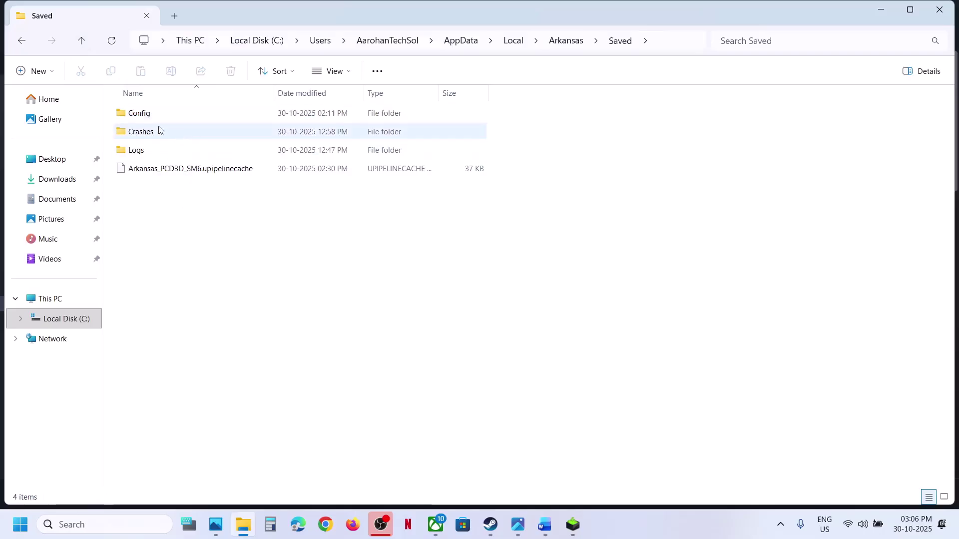
left_click(146, 116)
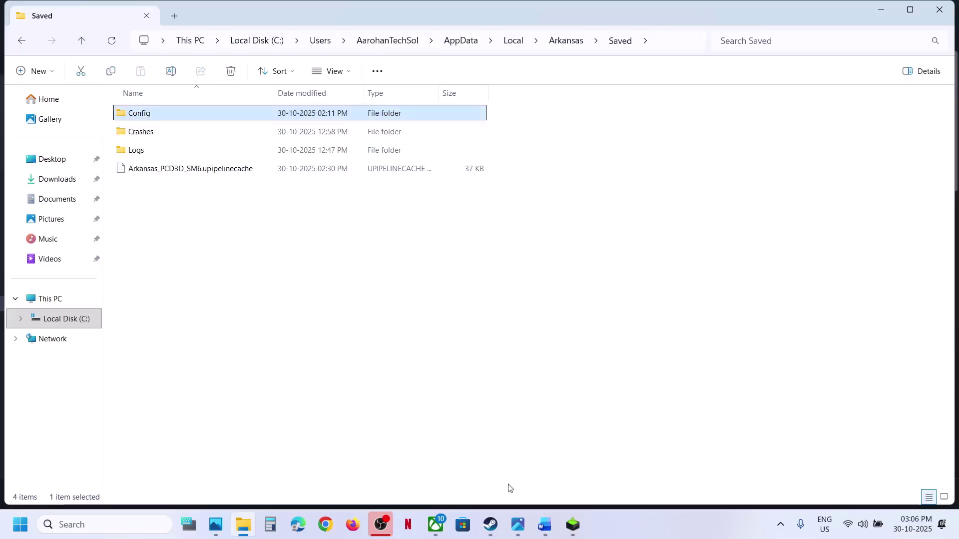
Step: Highlight the "saved settings will be lost" warning in Step 3 of the Word notes and return to File Explorer
left_click(547, 513)
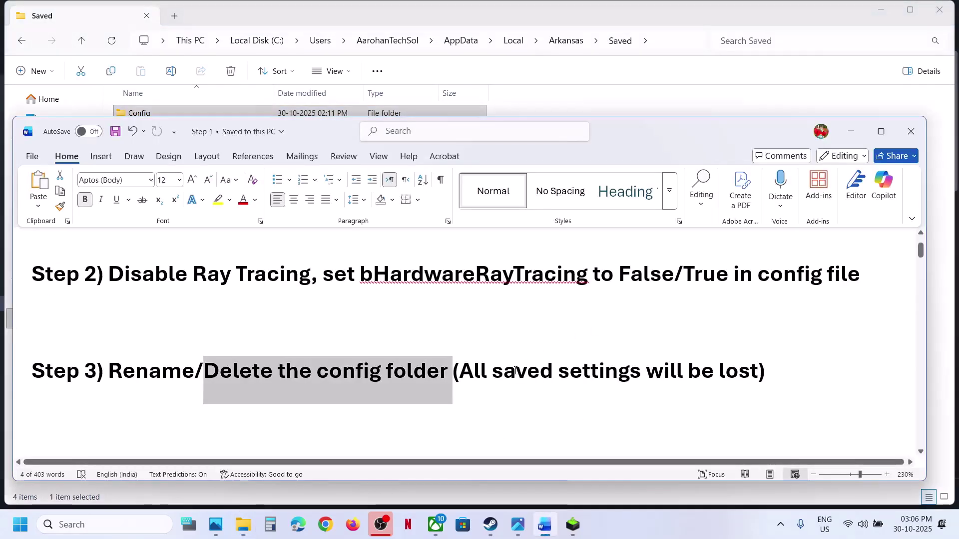
left_click_drag(515, 371, 764, 372)
left_click(794, 25)
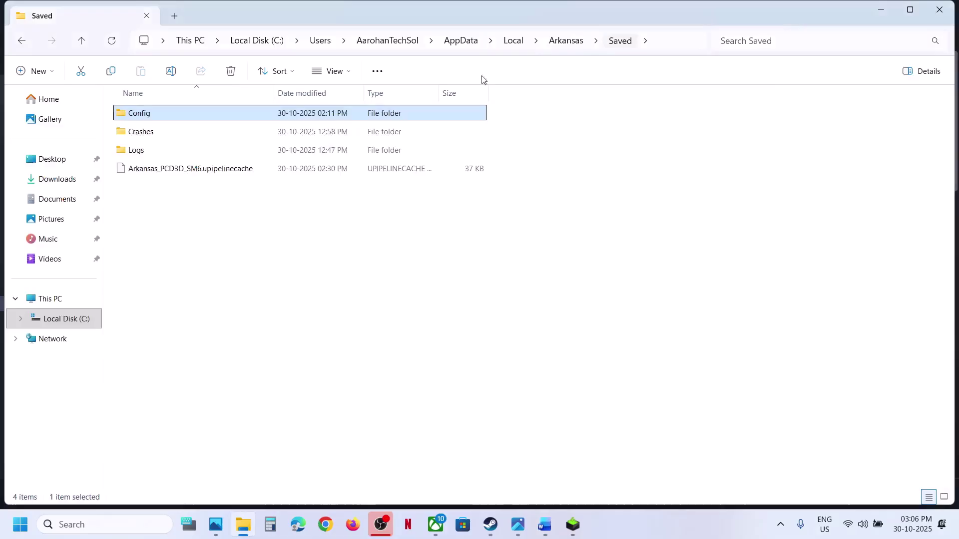
Step: Rename the Config folder to Config.old
right_click(246, 119)
left_click(348, 128)
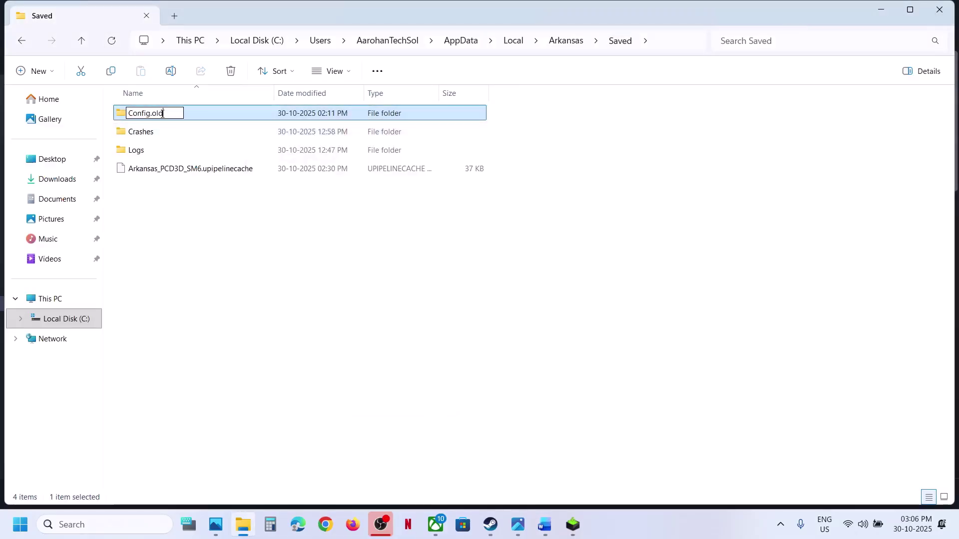
type(".old")
left_click(303, 297)
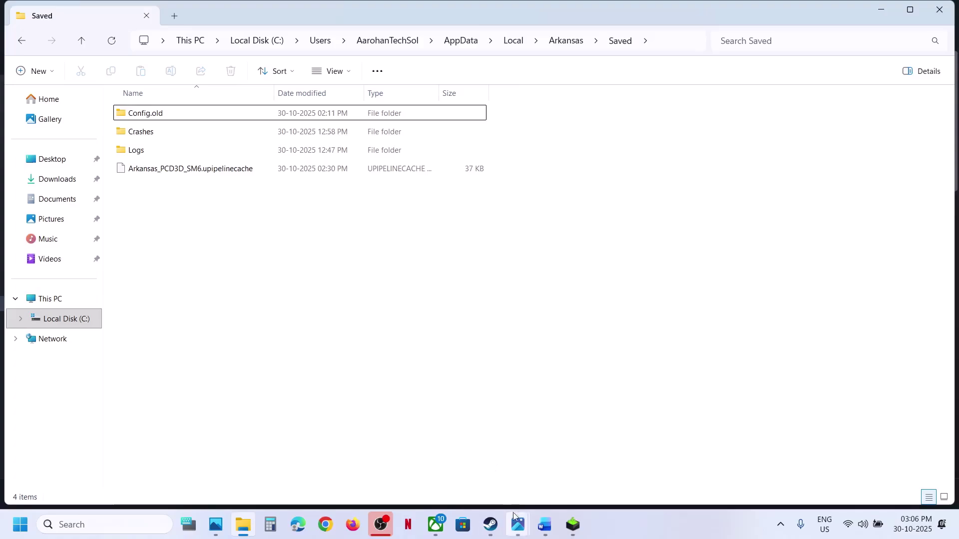
Step: Switch to the Word notes and review the launch options listed under Step 4
left_click(544, 527)
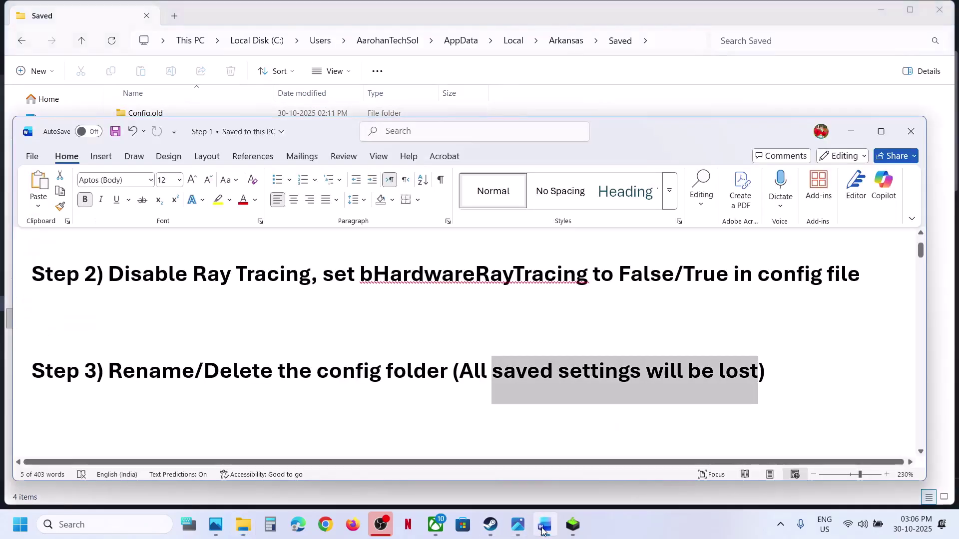
scroll(363, 384, "down", 3)
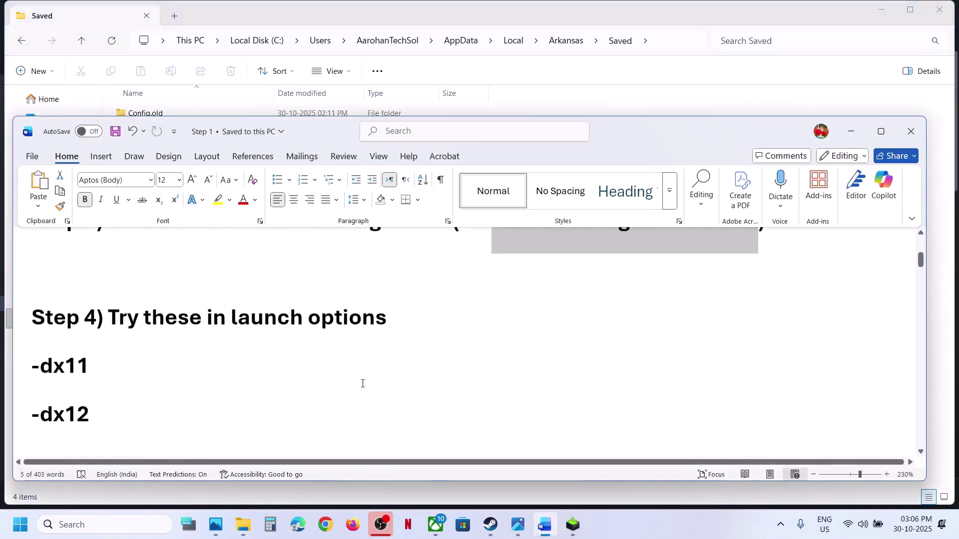
Step: Switch to Steam and set the launch options of The Outer Worlds 2 to -dx11 in its properties
left_click(490, 524)
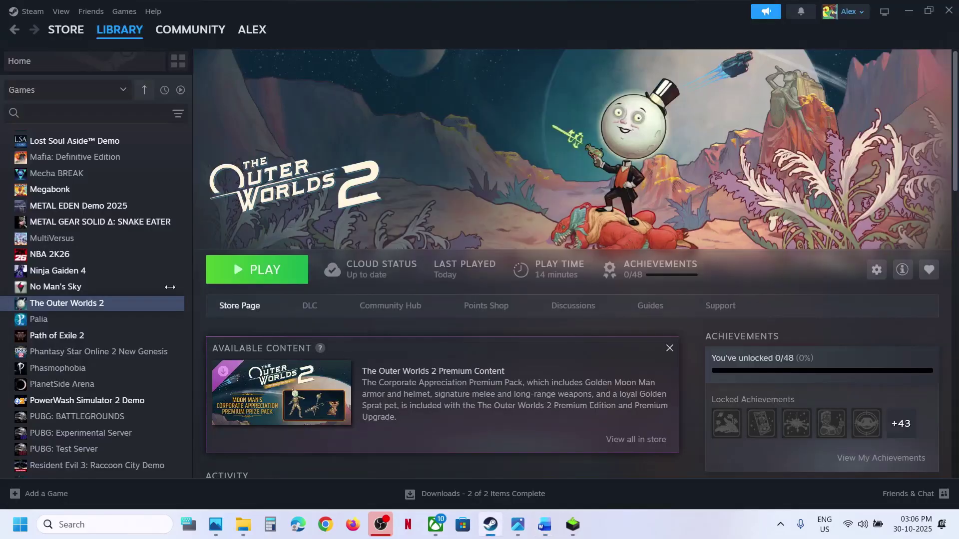
right_click(122, 305)
left_click(150, 395)
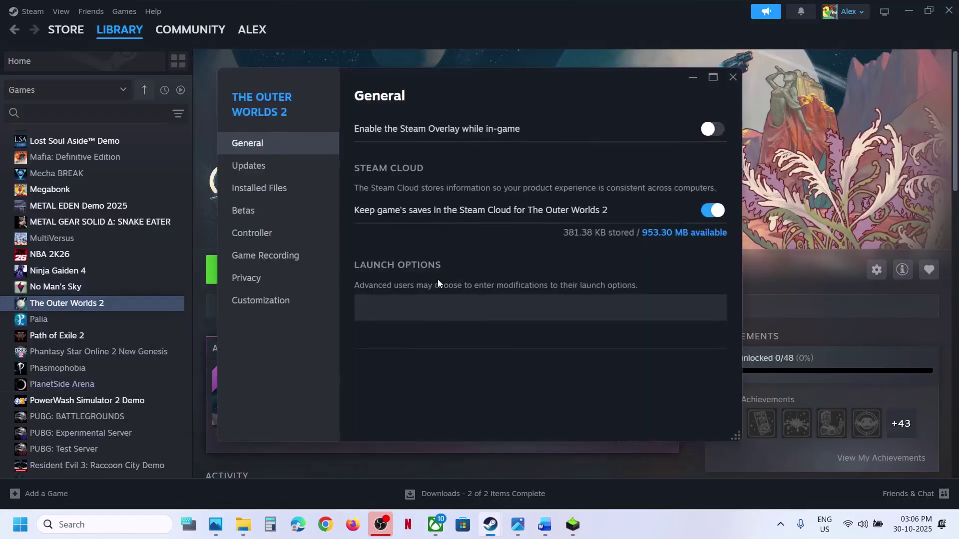
left_click(397, 299)
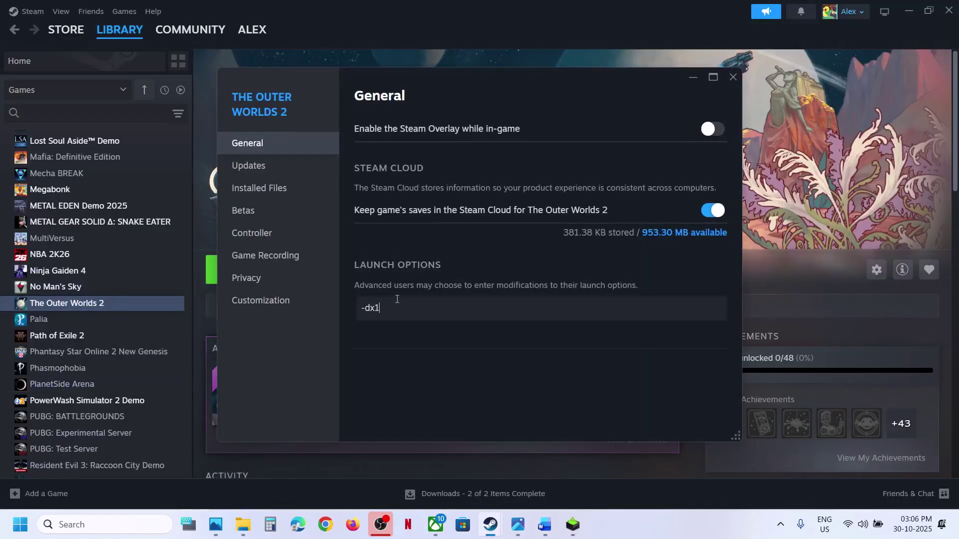
left_click(441, 368)
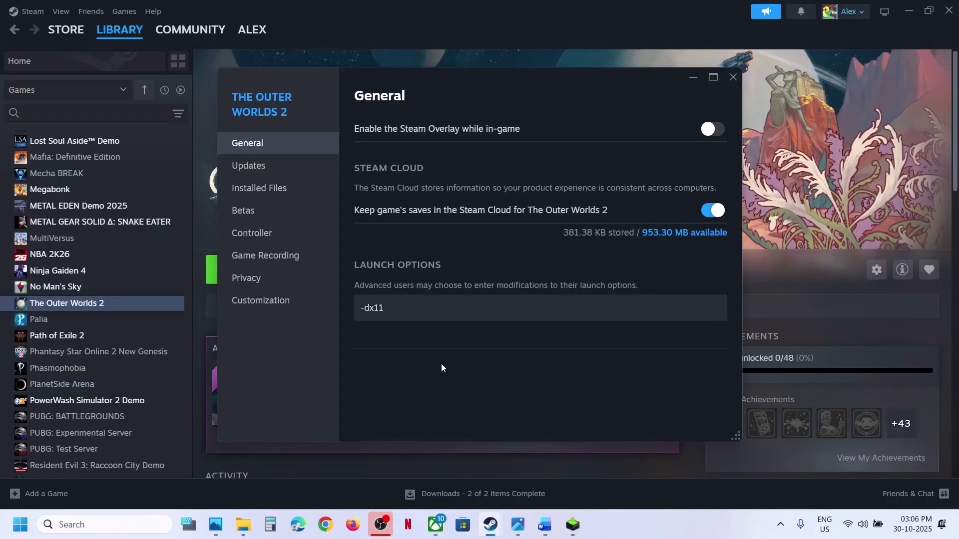
left_click(734, 79)
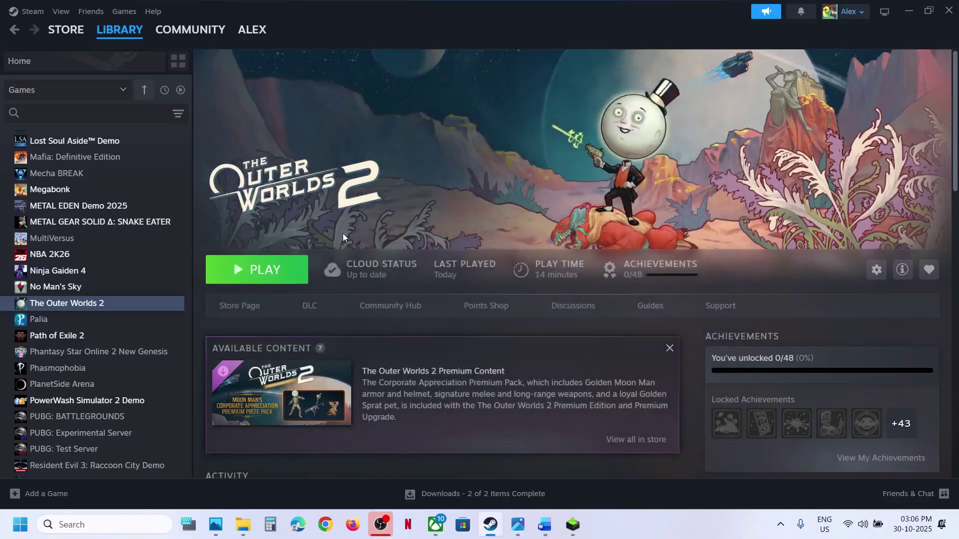
Step: Reopen the properties of The Outer Worlds 2 and change its launch option to -dx12
right_click(116, 306)
left_click(153, 400)
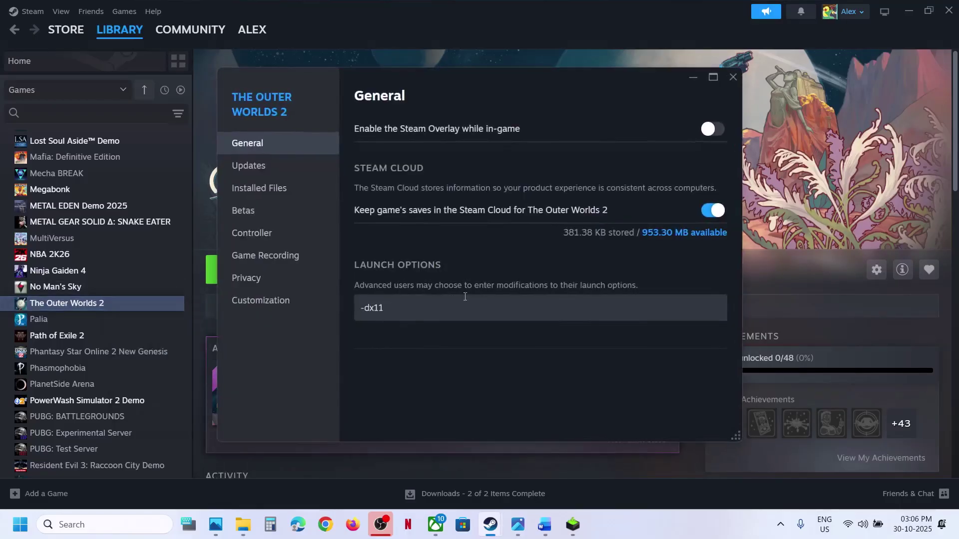
left_click(422, 307)
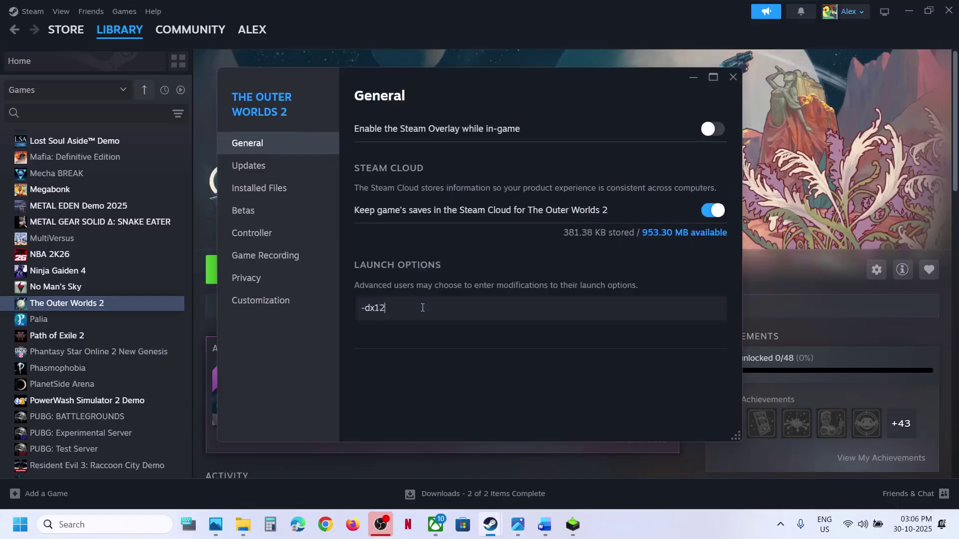
left_click(441, 340)
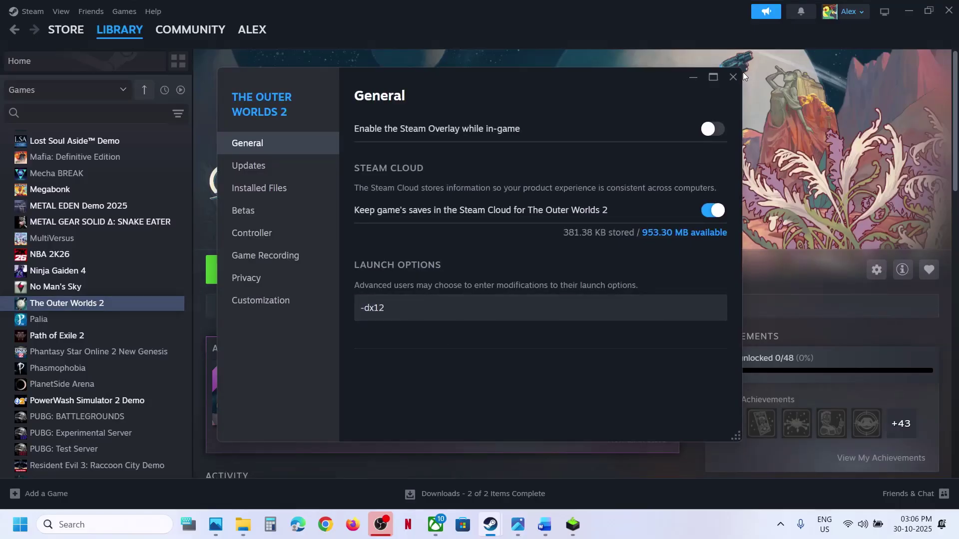
Step: Clear the launch options of The Outer Worlds 2 and close its properties
left_click_drag(396, 309, 320, 319)
key("BackSpace")
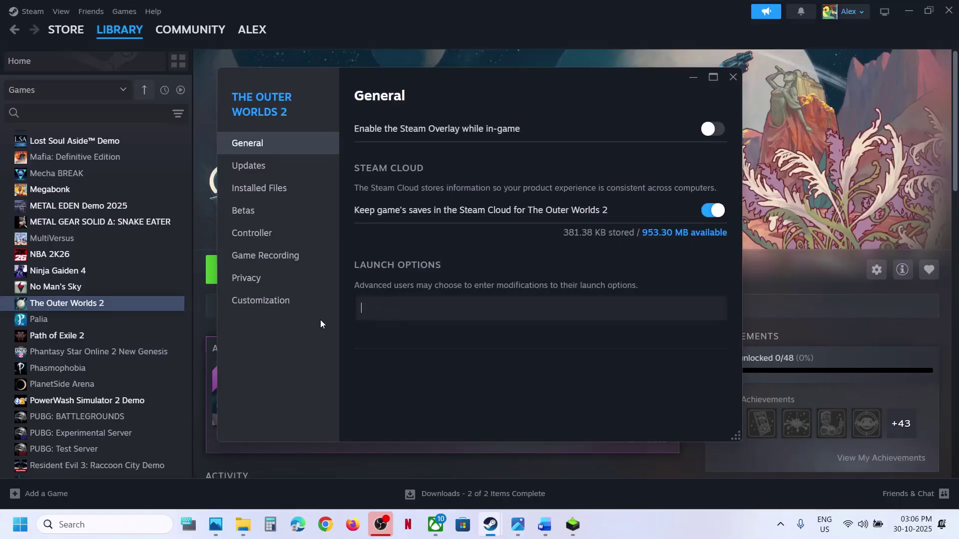
left_click(733, 77)
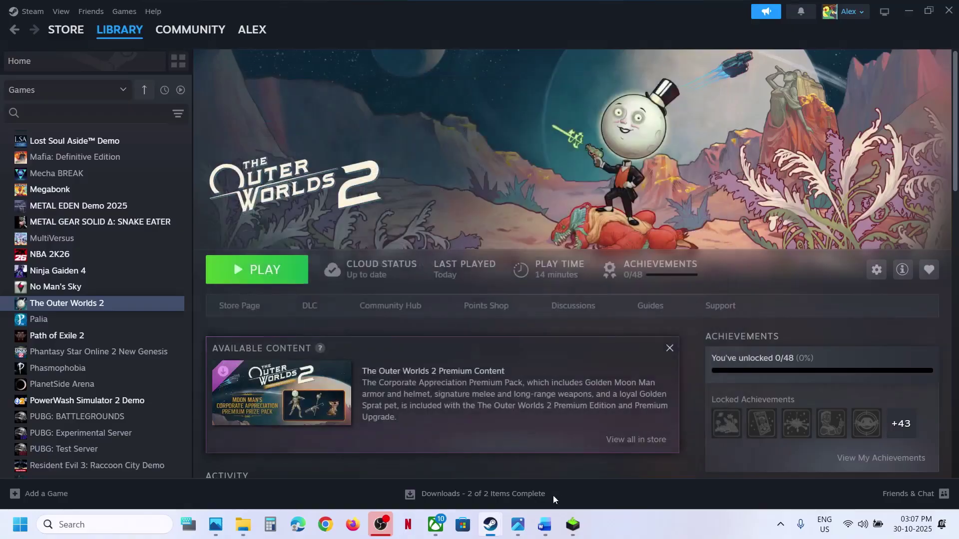
Step: Switch to the Word notes and highlight the Step 5 instructions on renaming the Gaming Repair folders and Gaming Repair.vdf file
left_click(545, 524)
scroll(363, 350, "down", 3)
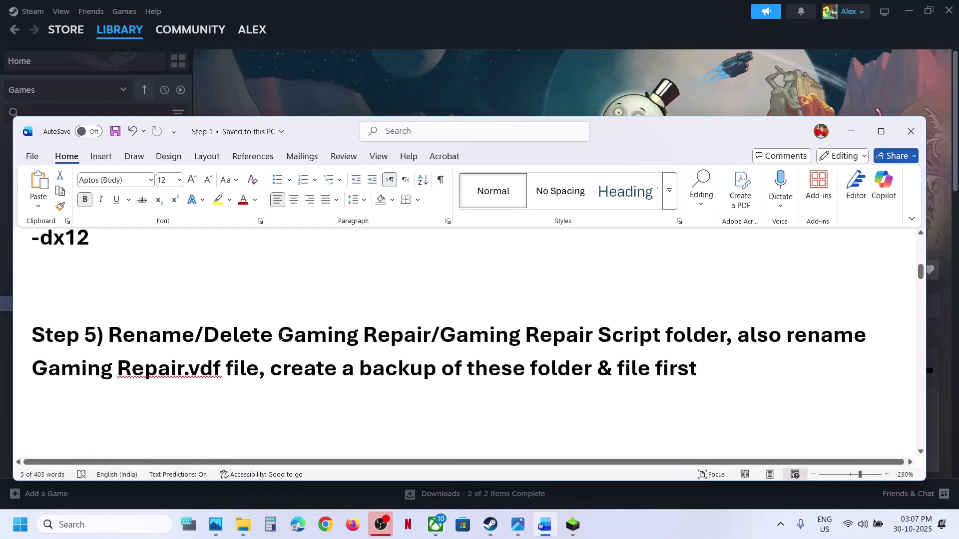
left_click_drag(280, 336, 725, 332)
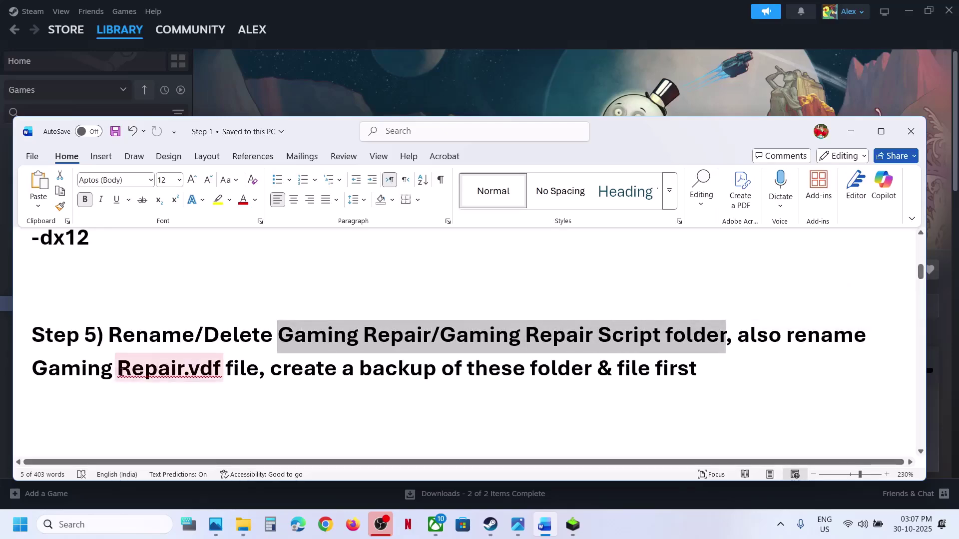
left_click_drag(121, 368, 692, 335)
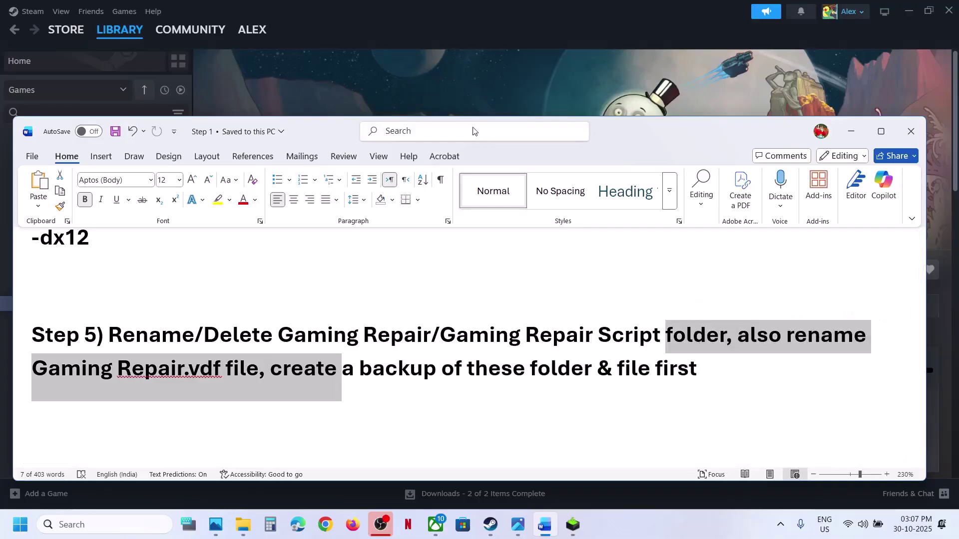
Step: Return to Steam and open the local installation folder of The Outer Worlds 2
left_click(445, 98)
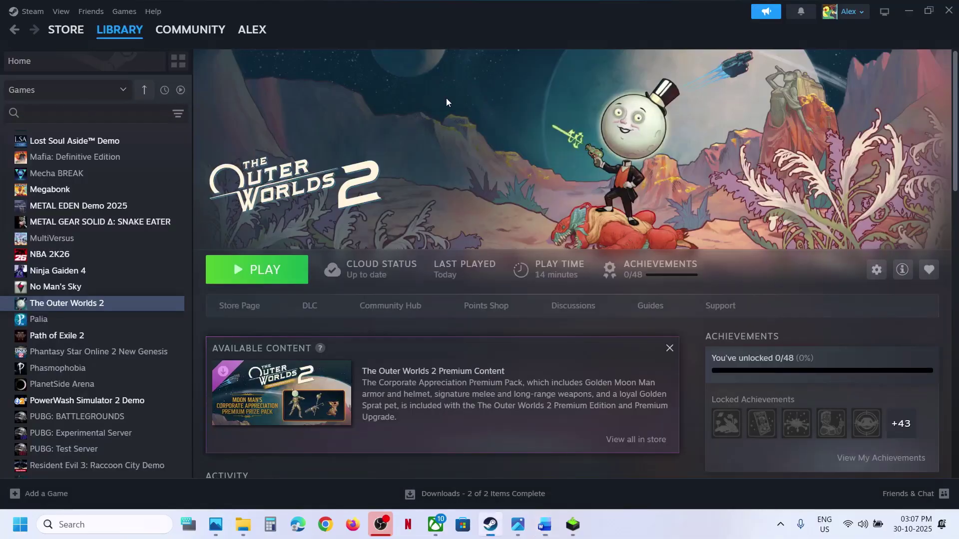
right_click(85, 305)
mouse_move(114, 380)
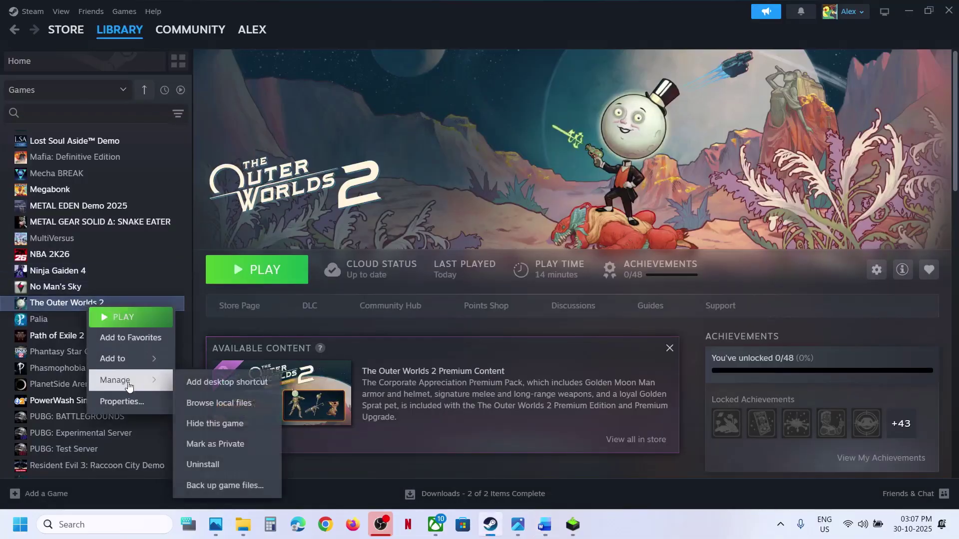
left_click(248, 397)
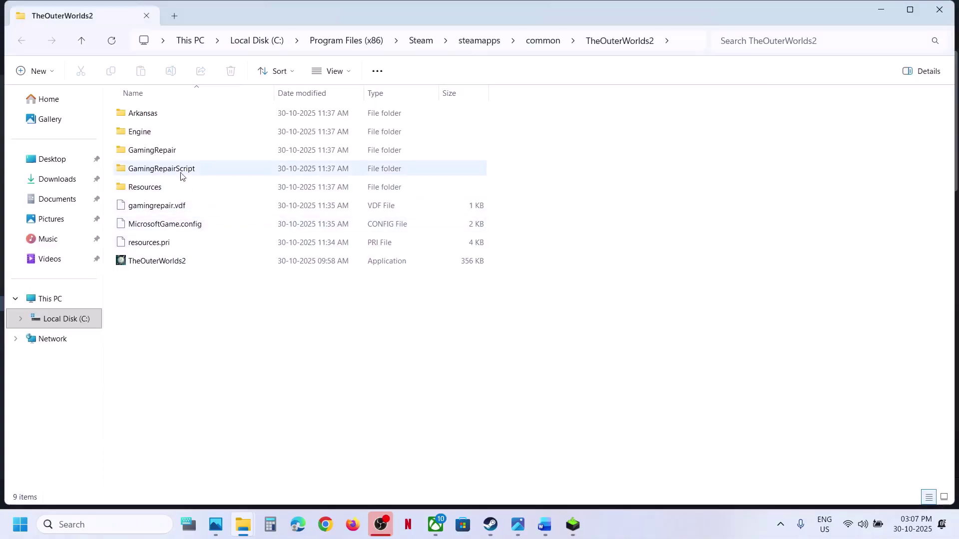
Step: Back up the GamingRepair and GamingRepairScript folders and the gamingrepair.vdf file by copying them to the desktop
left_click(170, 151)
left_click(168, 168, "ctrl")
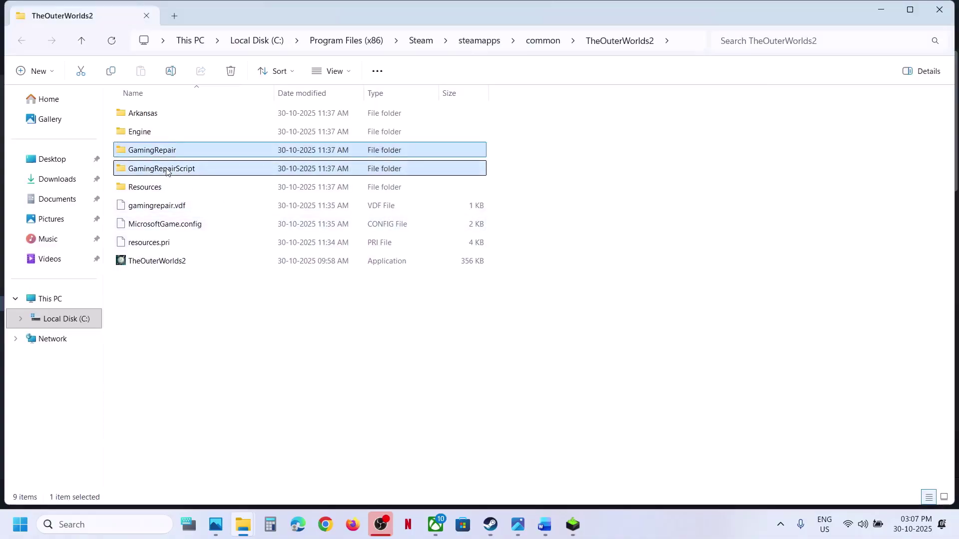
left_click(156, 209, "ctrl")
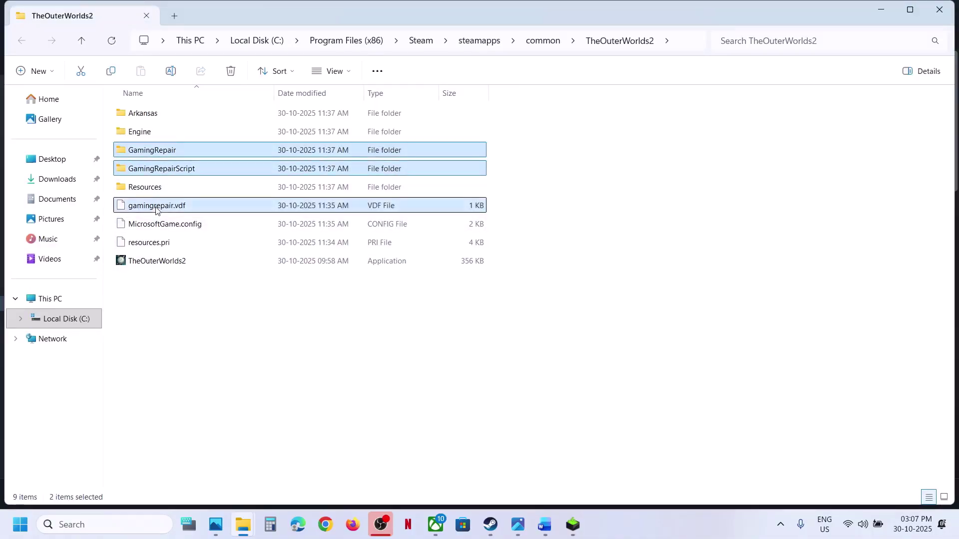
right_click(156, 209)
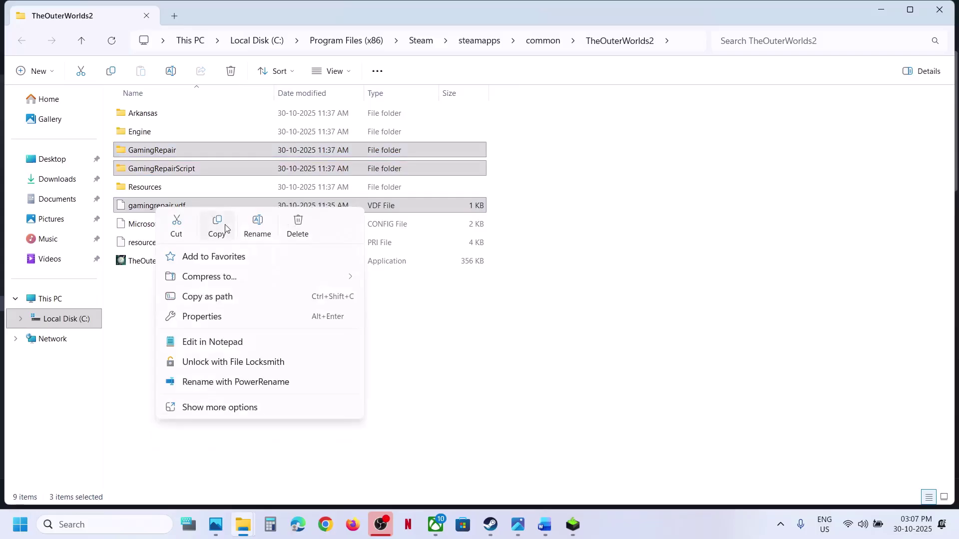
left_click(224, 225)
key("super+d")
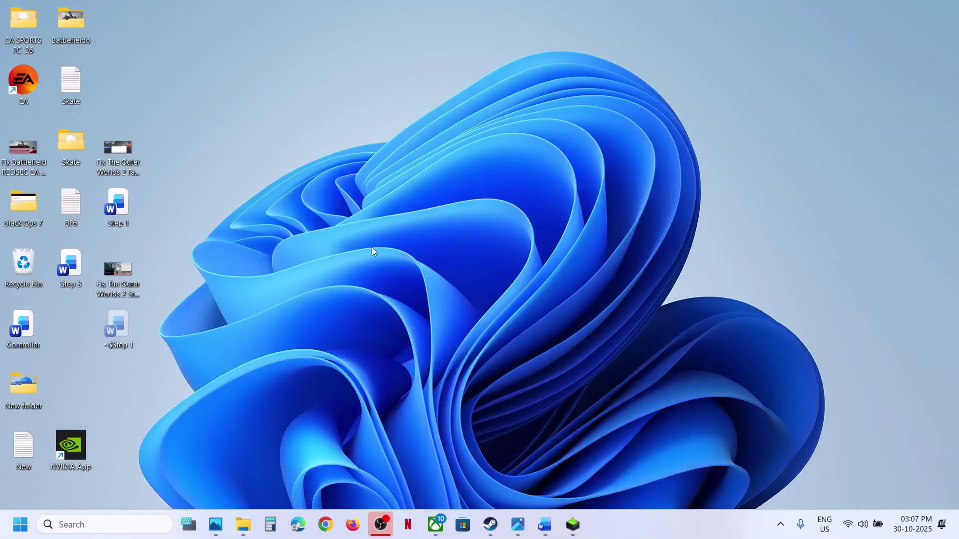
key("ctrl+v")
Step: Move the copied Gaming Repair folders and gamingrepair.vdf file together near the middle of the desktop
left_click_drag(78, 336, 539, 227)
left_click(593, 22)
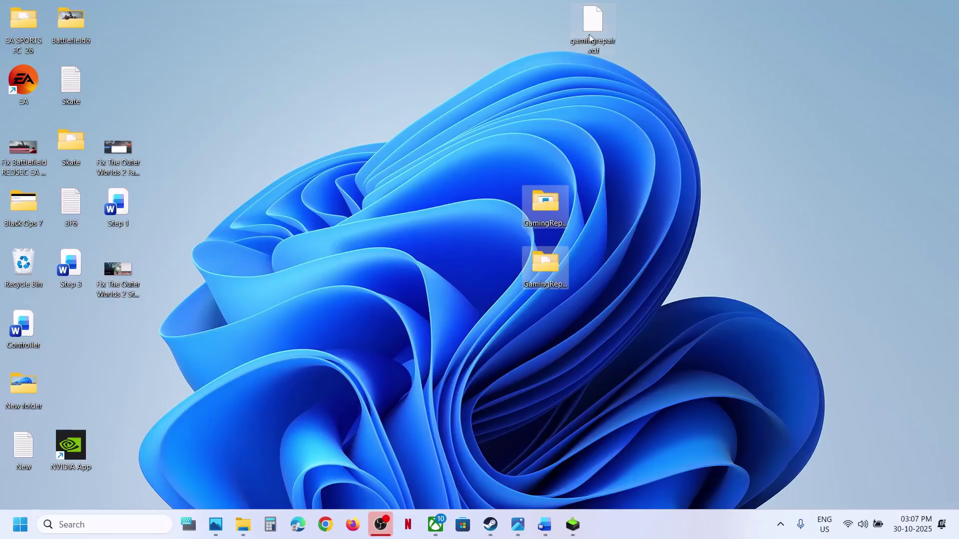
left_click_drag(593, 22, 612, 234)
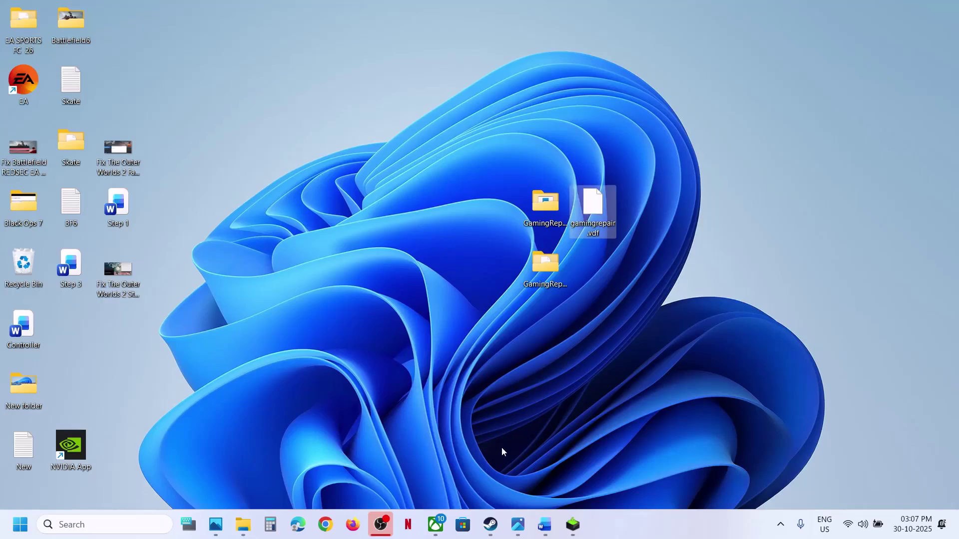
Step: Return to the TheOuterWorlds2 folder and rename the GamingRepair folder to GamingRepair.old
left_click(243, 524)
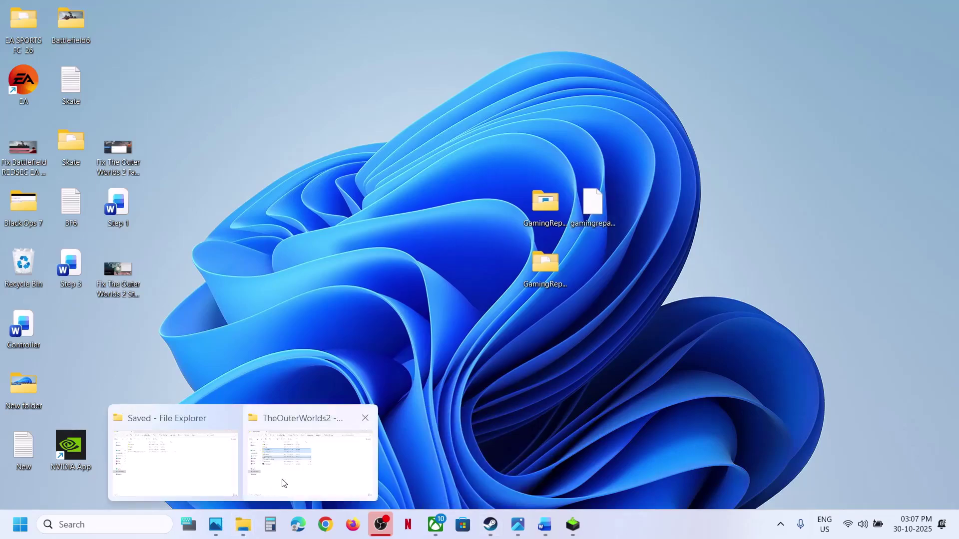
left_click(284, 483)
left_click(174, 158)
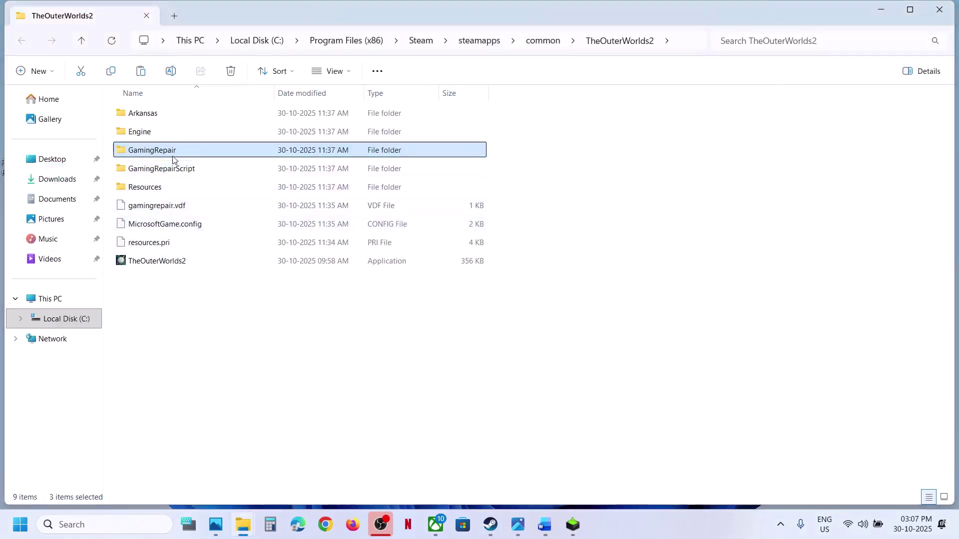
right_click(171, 159)
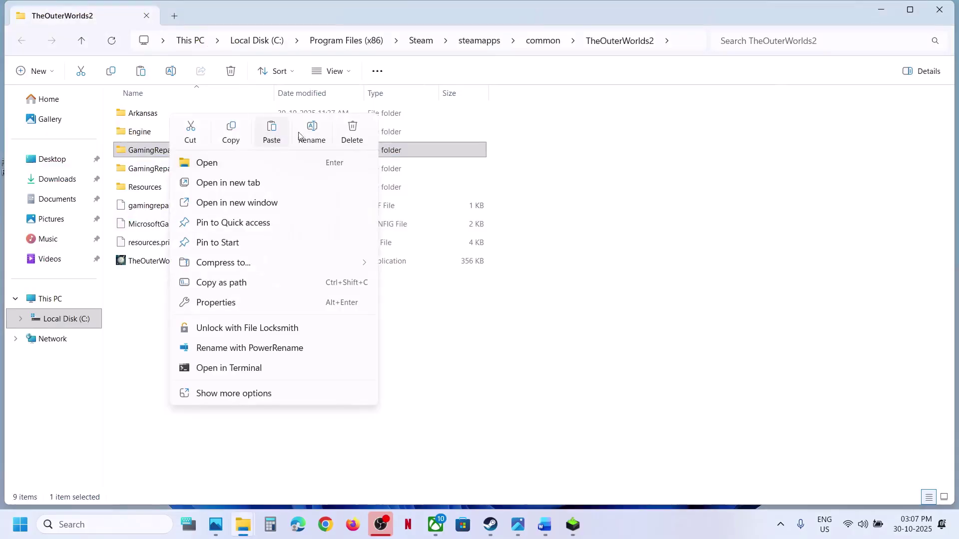
left_click(312, 129)
left_click(189, 151)
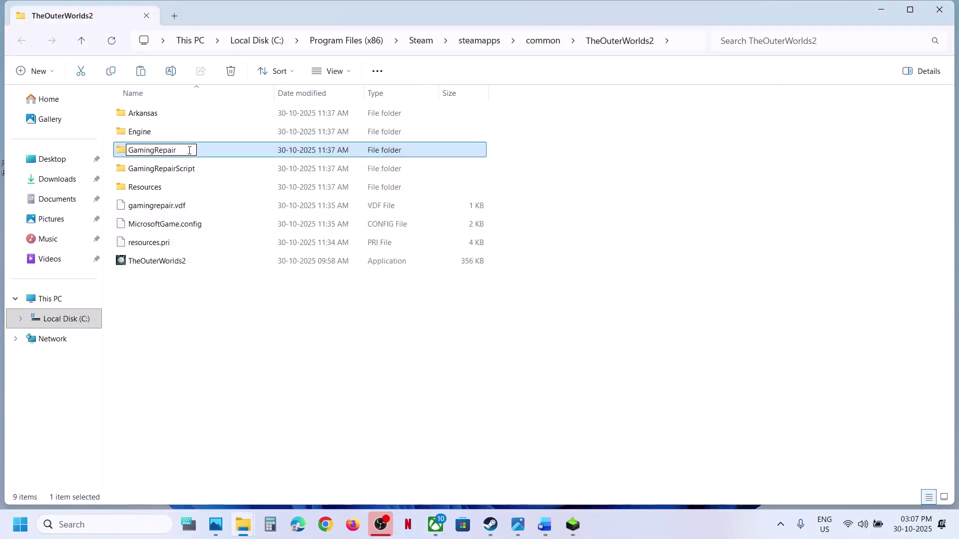
type(".old")
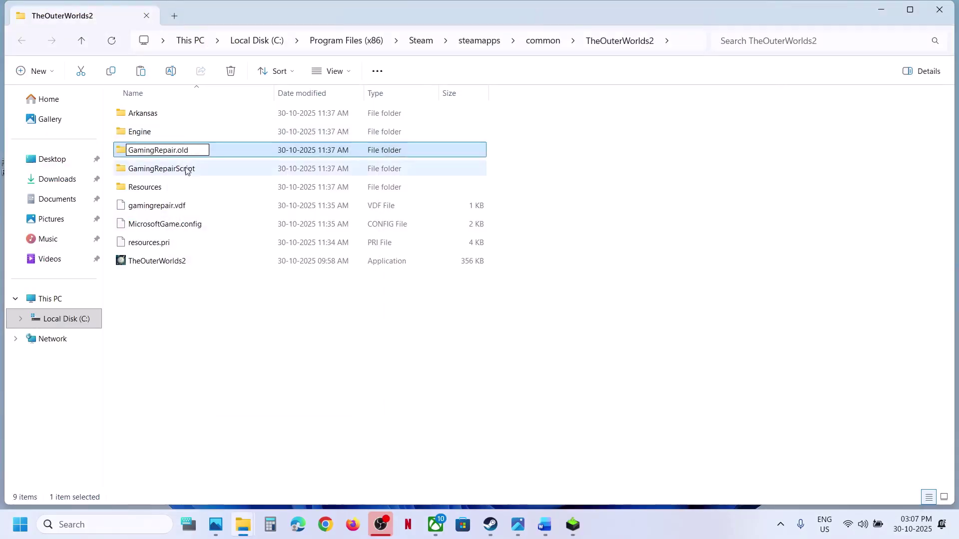
Step: Rename the GamingRepairScript folder to GamingRepairScript.old
left_click(186, 167)
right_click(186, 168)
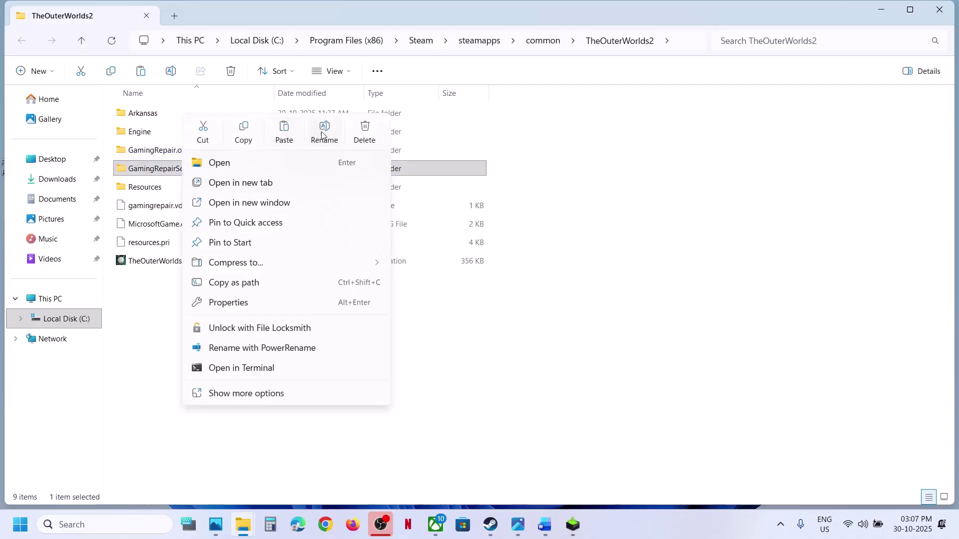
left_click(322, 134)
left_click(201, 170)
type(".")
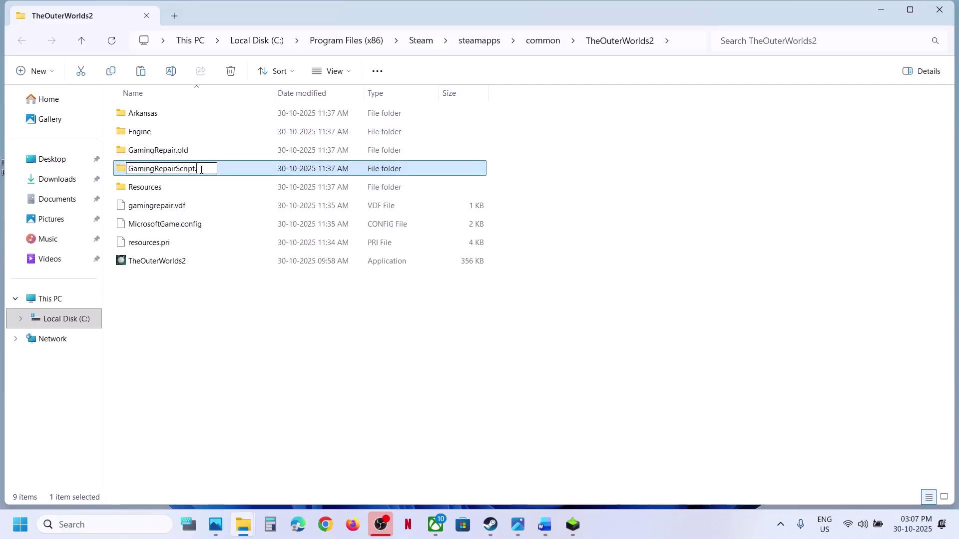
type("old")
Step: Rename the gamingrepair.vdf file to gamingrepair.vdf.old and accept the file extension change
left_click(177, 206)
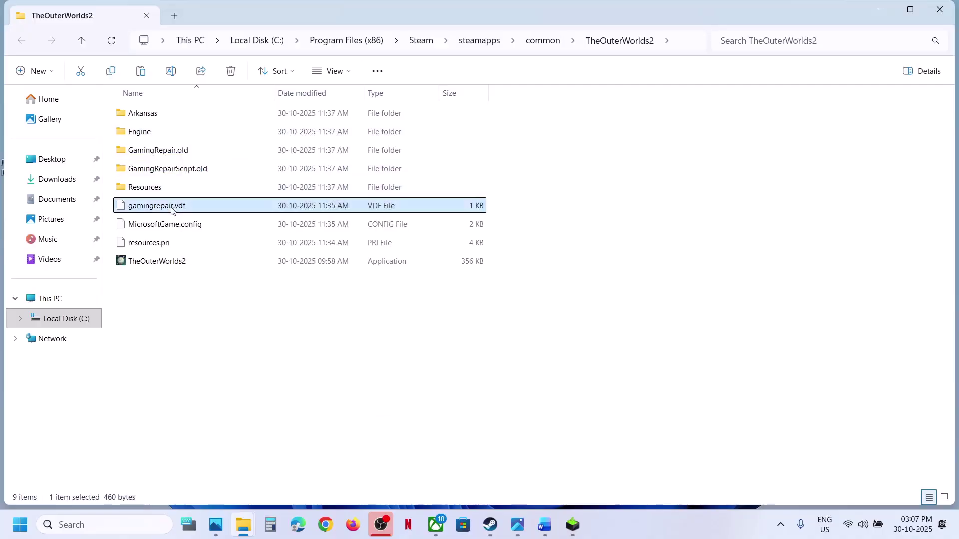
right_click(177, 206)
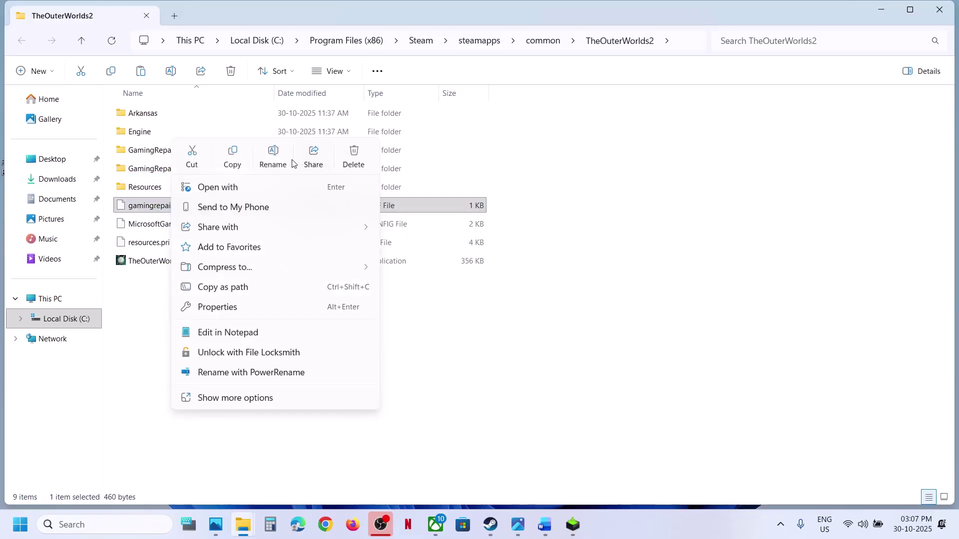
left_click(272, 158)
left_click(193, 205)
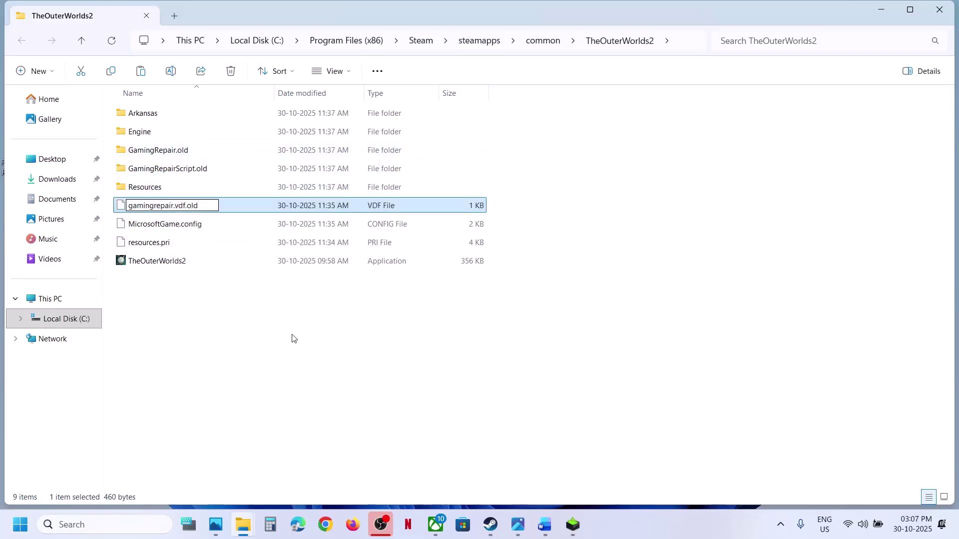
key("Return")
left_click(536, 268)
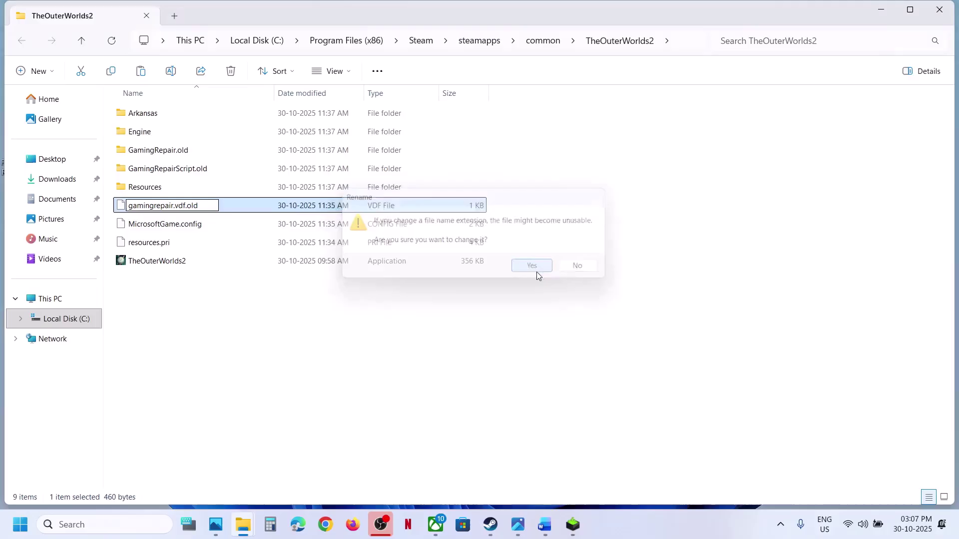
Step: Launch The Outer Worlds 2 from Steam and bring the game window to the front
left_click(490, 524)
left_click(265, 270)
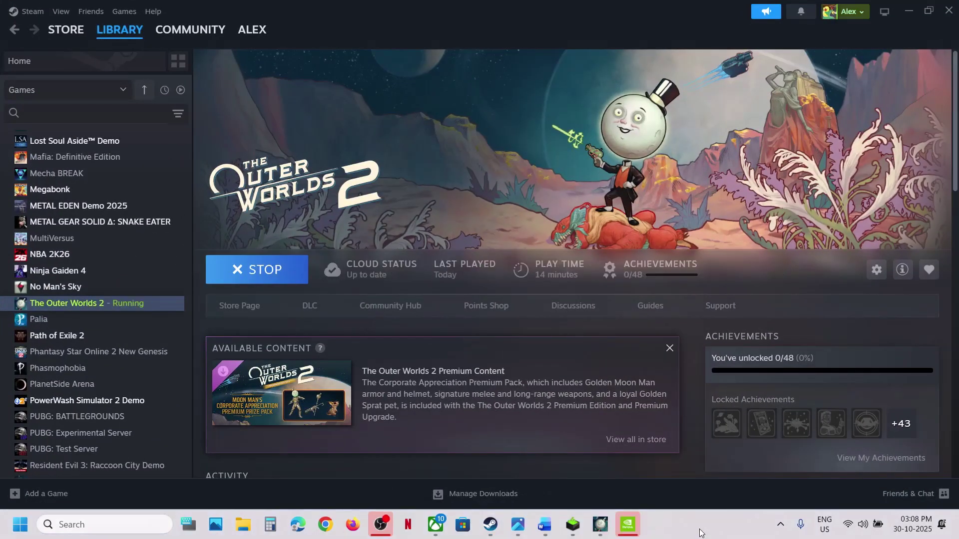
left_click(602, 525)
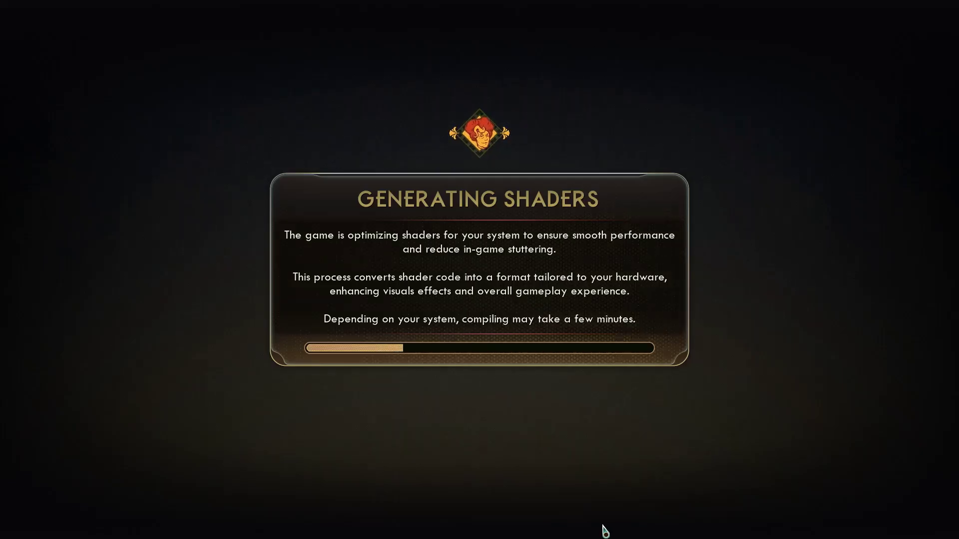
Step: Switch back to Steam, browse The Outer Worlds 2's local files and bring the TheOuterWorlds2 folder window to the front
left_click(602, 526)
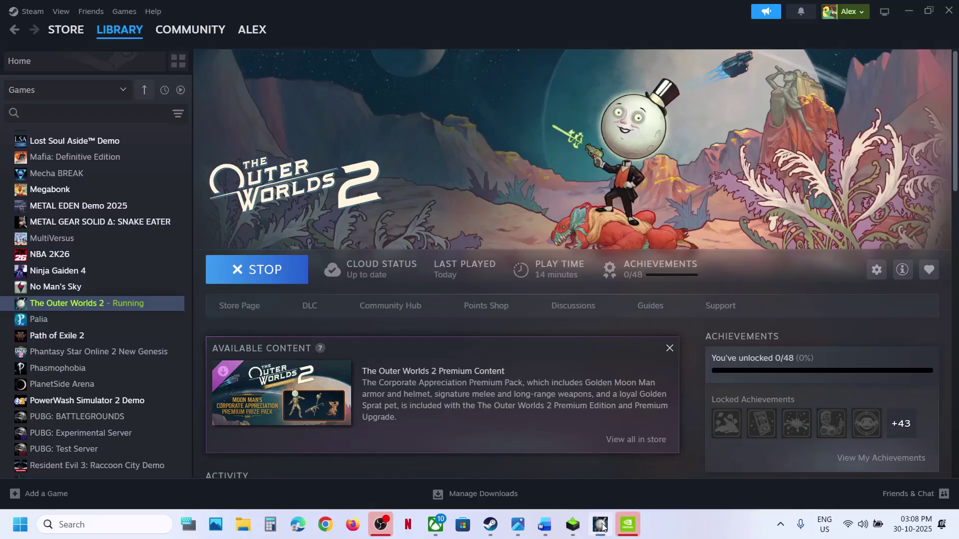
right_click(126, 306)
mouse_move(167, 382)
left_click(264, 409)
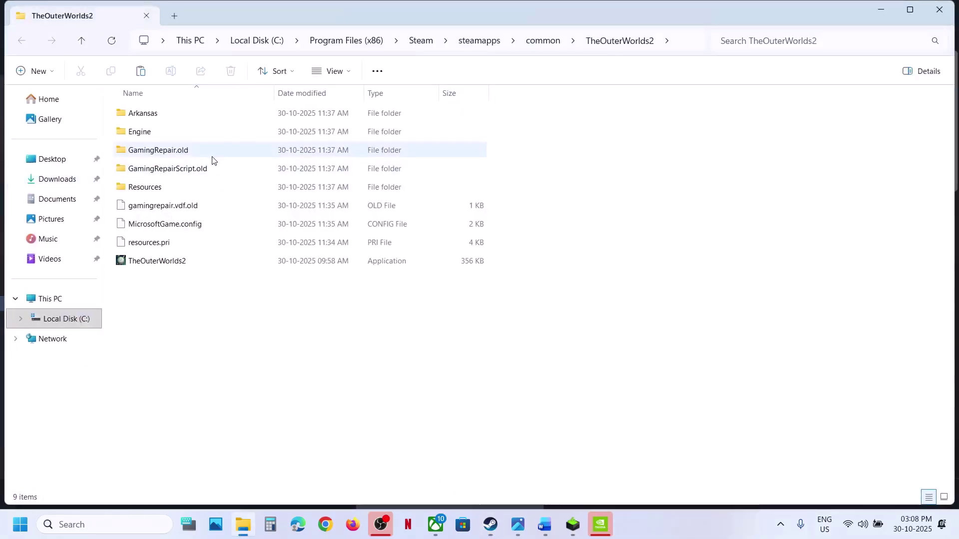
key("super+d")
key("alt+Tab")
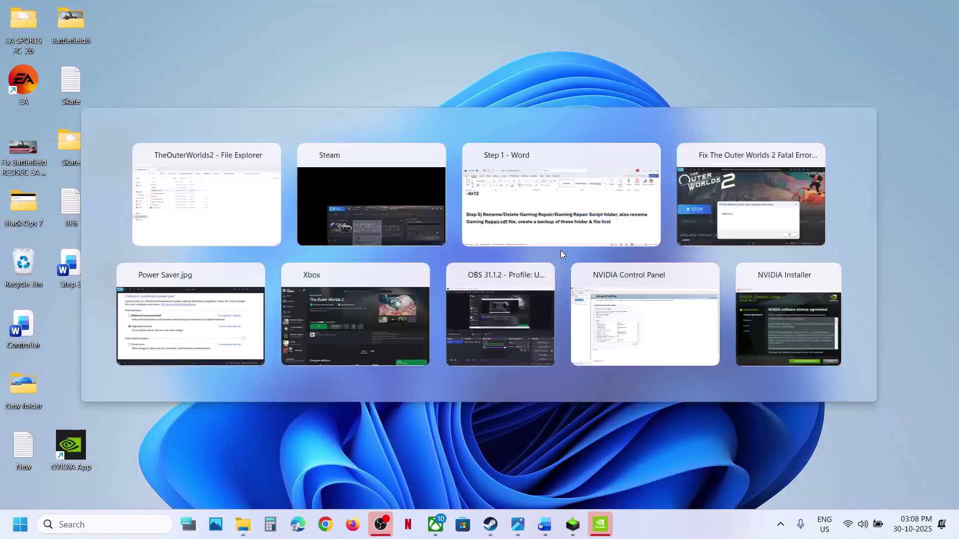
left_click(196, 235)
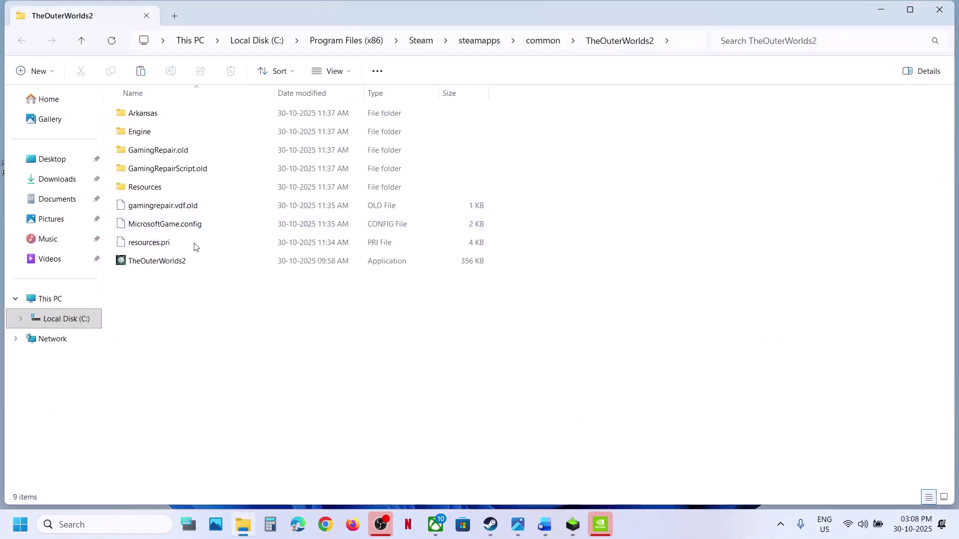
Step: Rename the GamingRepair.old folder back to GamingRepair
right_click(175, 153)
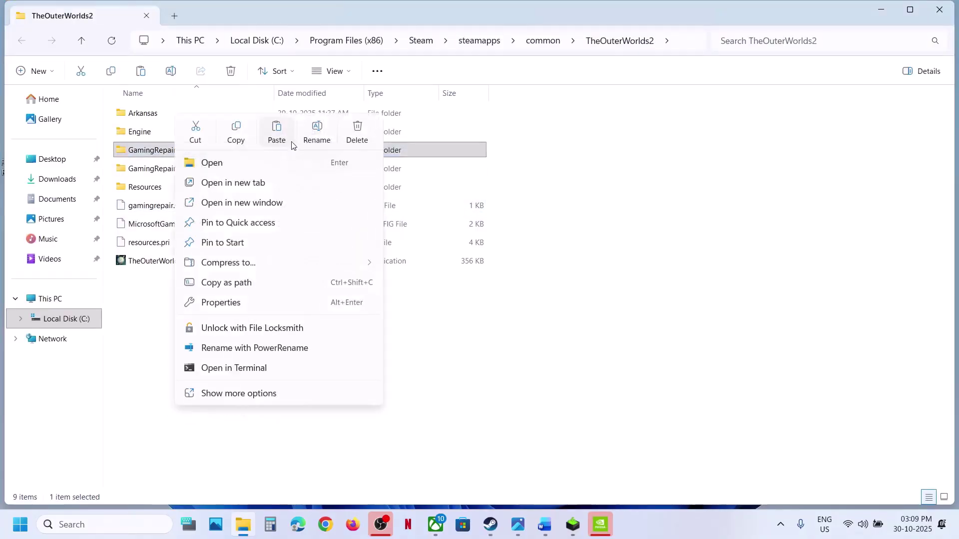
left_click(317, 131)
left_click(197, 150)
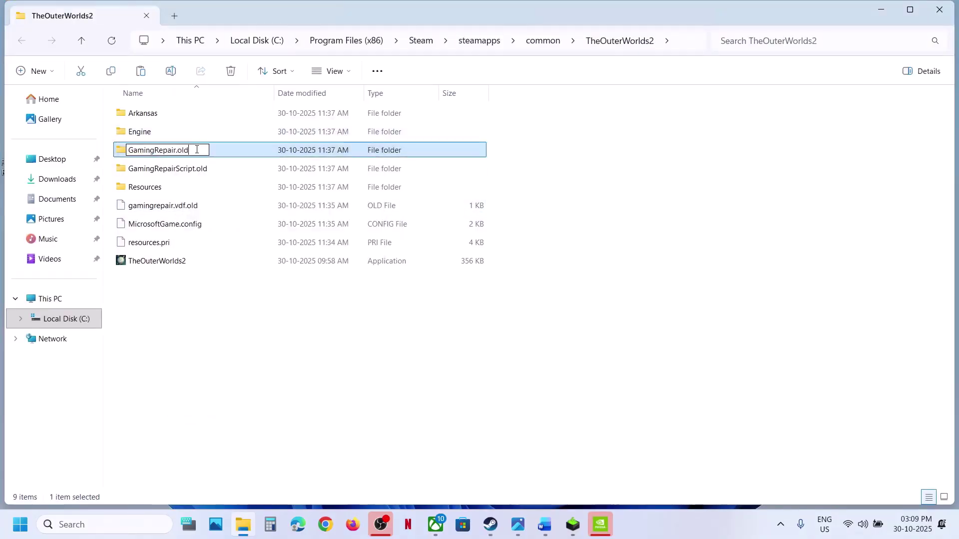
left_click(210, 280)
Step: Rename the GamingRepairScript.old folder back to GamingRepairScript
left_click(202, 171)
right_click(203, 171)
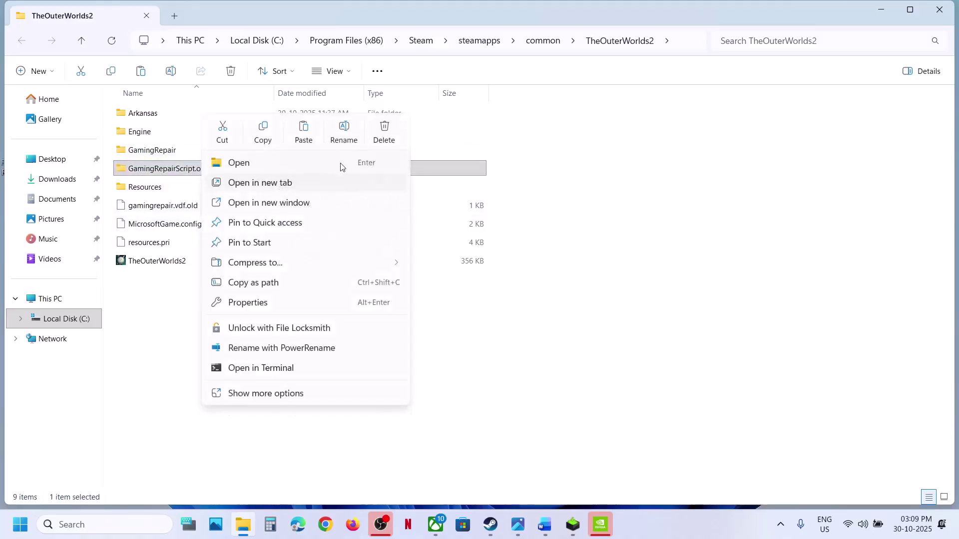
left_click(340, 135)
left_click(214, 170)
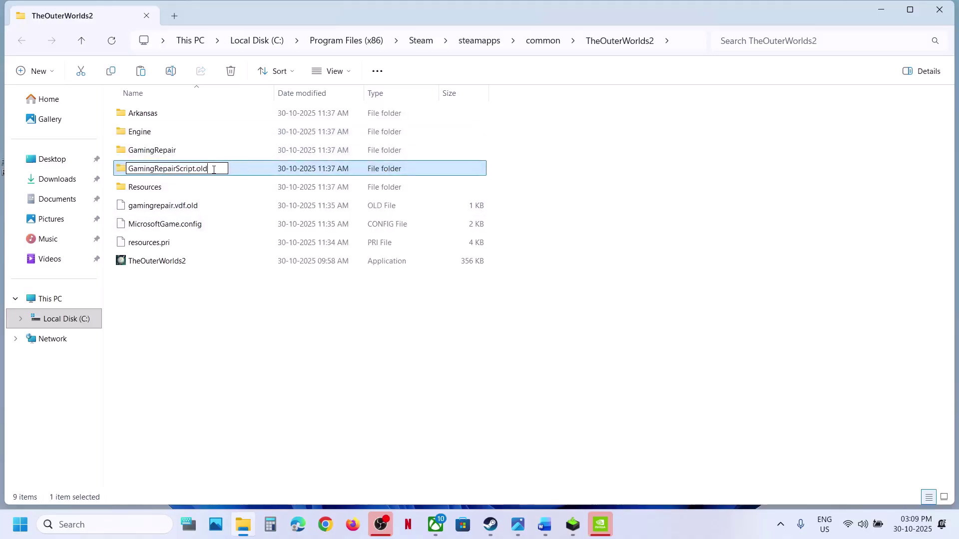
key("BackSpace")
left_click(188, 305)
left_click(188, 305)
Step: Rename the gamingrepair.vdf.old file back to gamingrepair.vdf and accept the file extension change
left_click(188, 207)
right_click(189, 207)
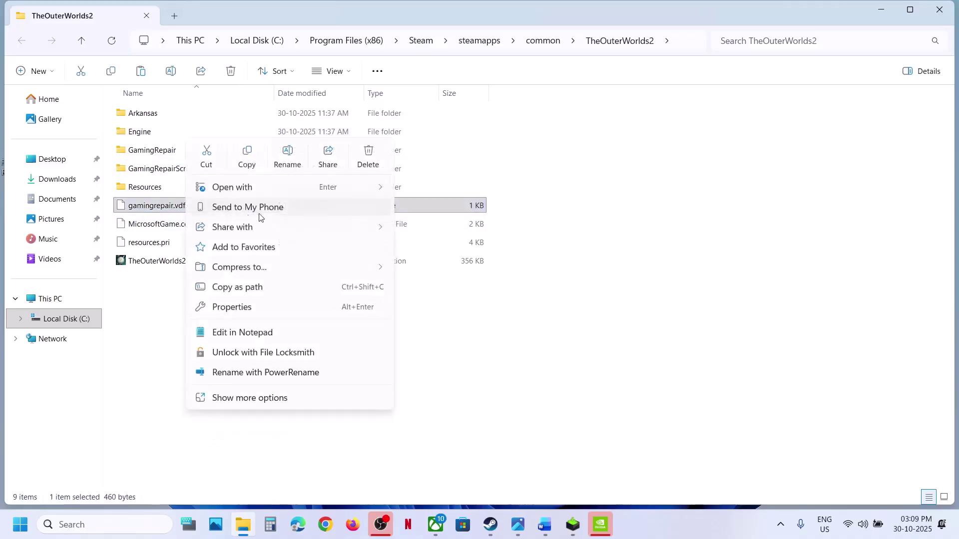
left_click(298, 160)
left_click(212, 205)
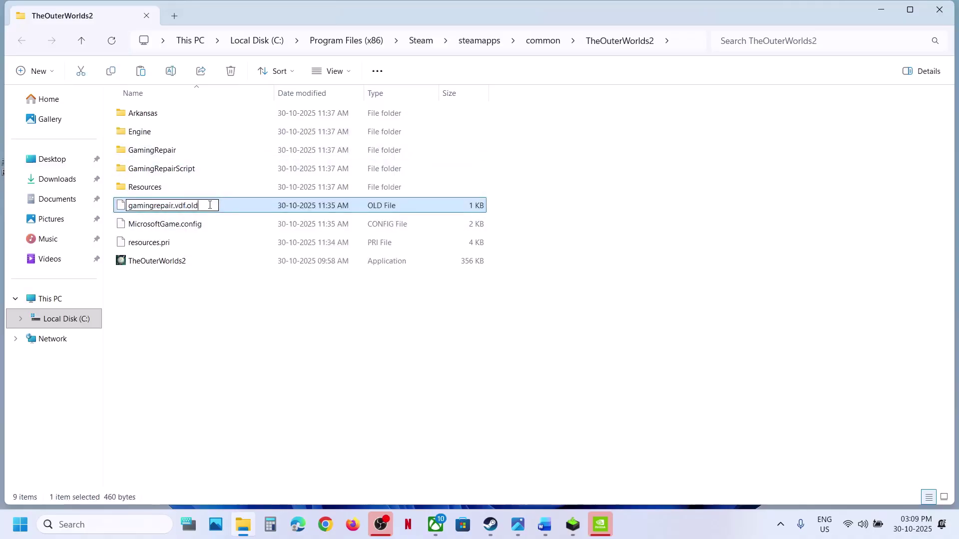
key("BackSpace")
key("BackSpace")
key("BackSpace")
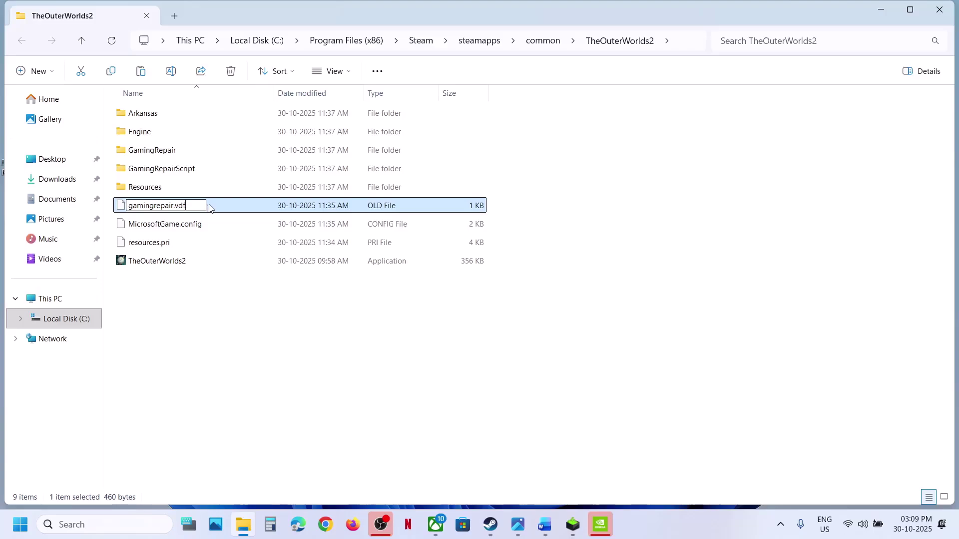
left_click(246, 344)
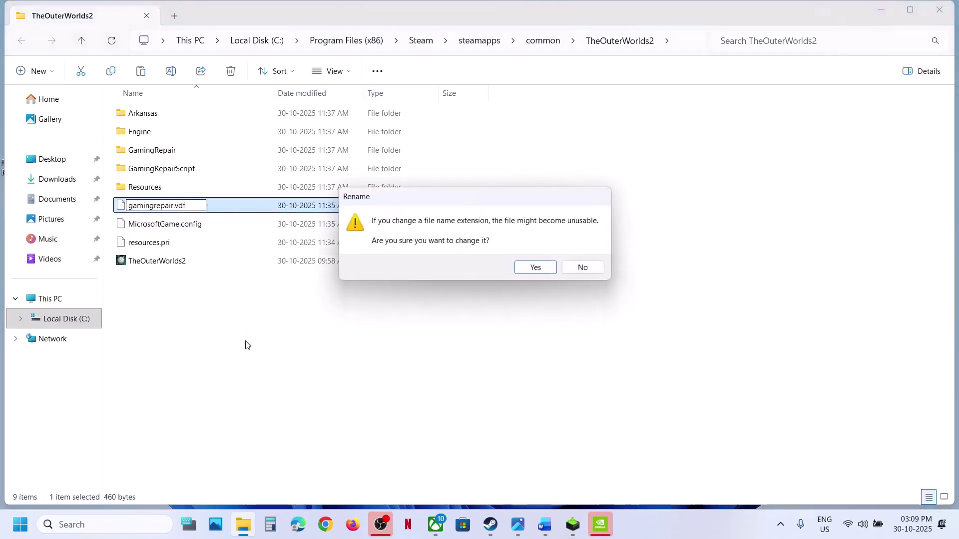
left_click(535, 268)
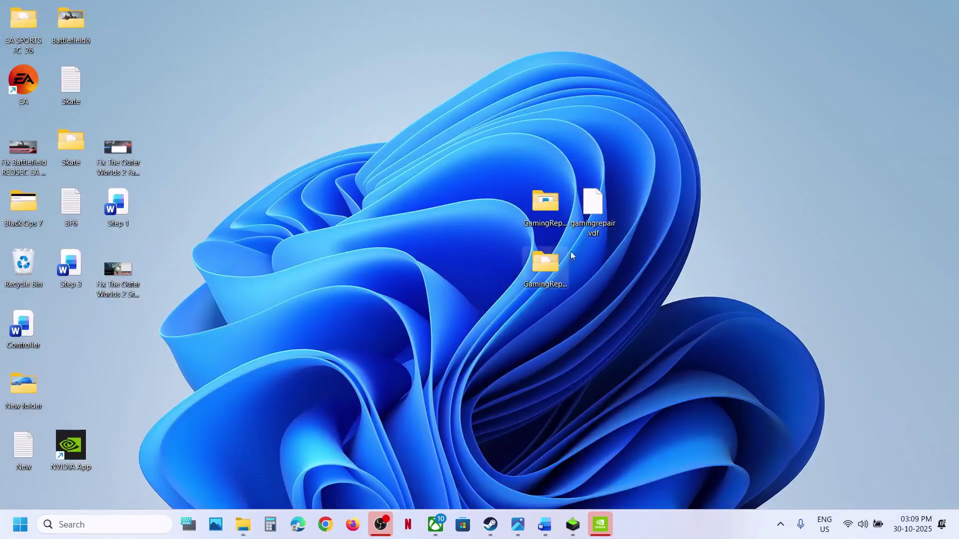
Step: Check the backup copies on the desktop, then read Step 6 in the Word troubleshooting document
key("super+d")
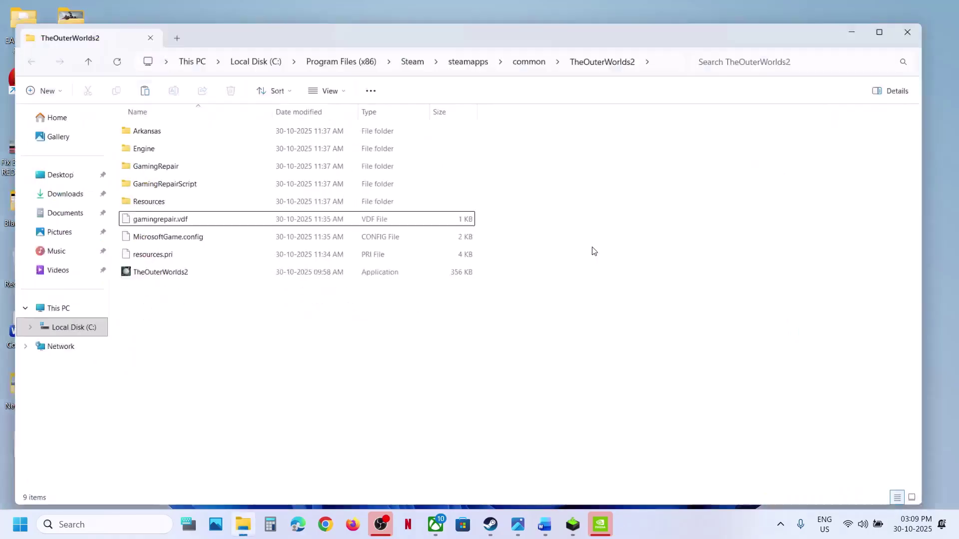
left_click(494, 526)
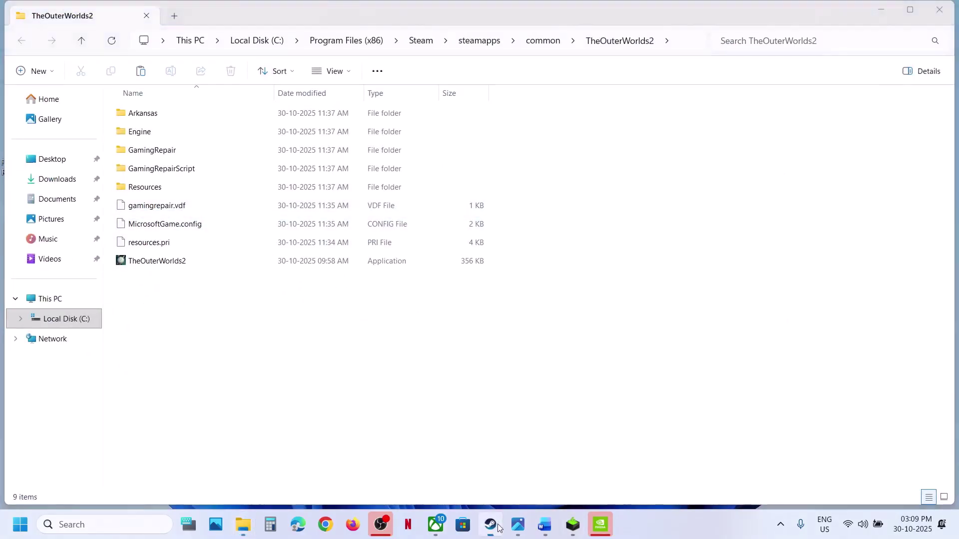
mouse_move(545, 525)
left_click(548, 463)
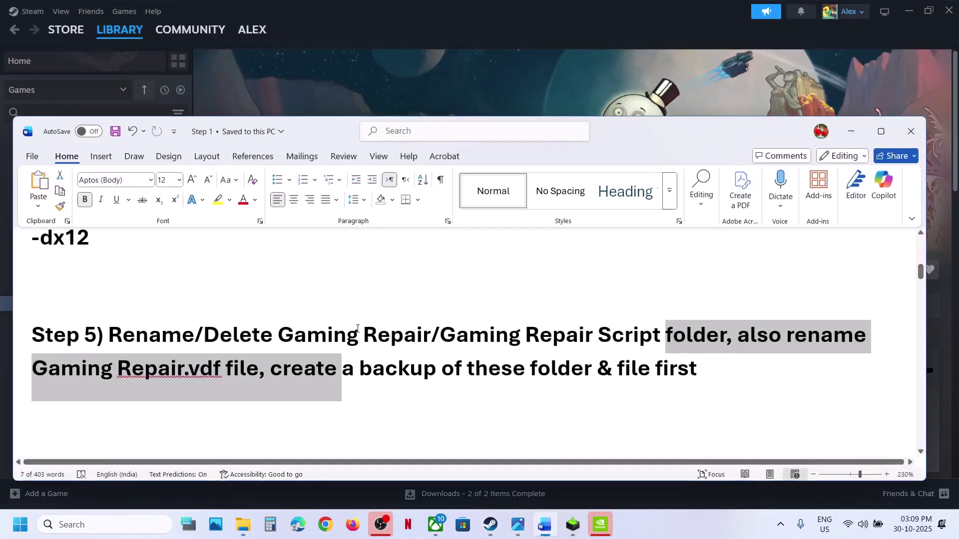
scroll(358, 329, "down", 4)
scroll(357, 328, "up", 1)
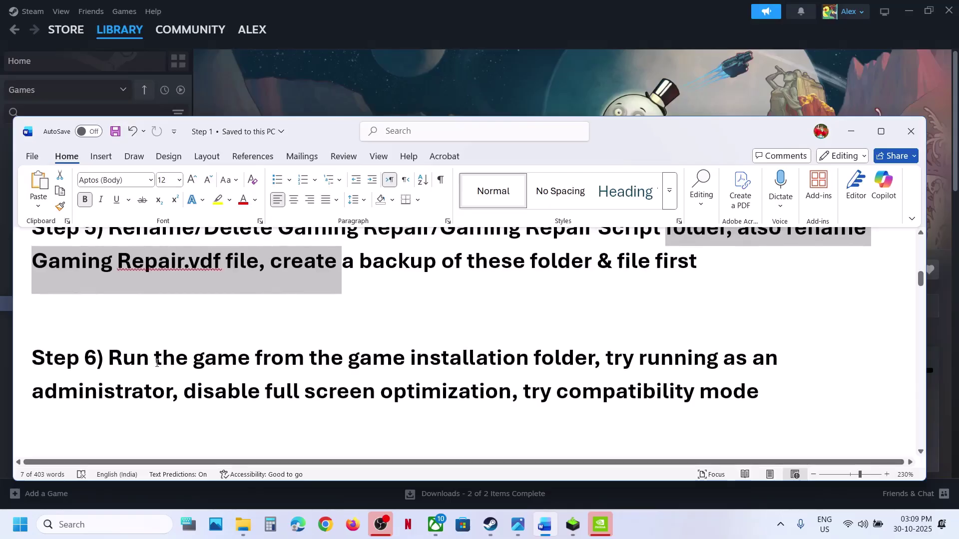
left_click_drag(155, 356, 467, 357)
Step: Browse The Outer Worlds 2's local files from Steam and open the Arkansas\Binaries\Win64 folder
left_click(403, 77)
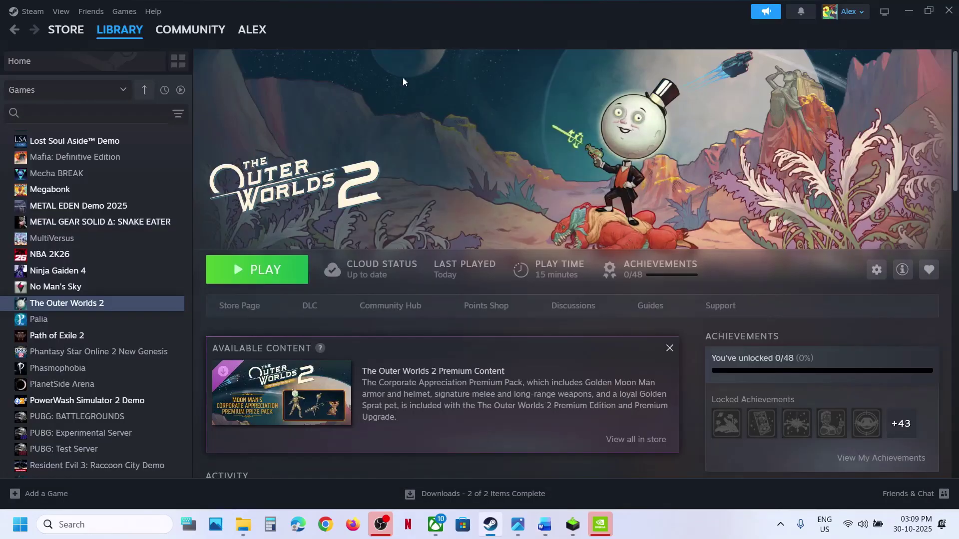
right_click(105, 302)
mouse_move(145, 378)
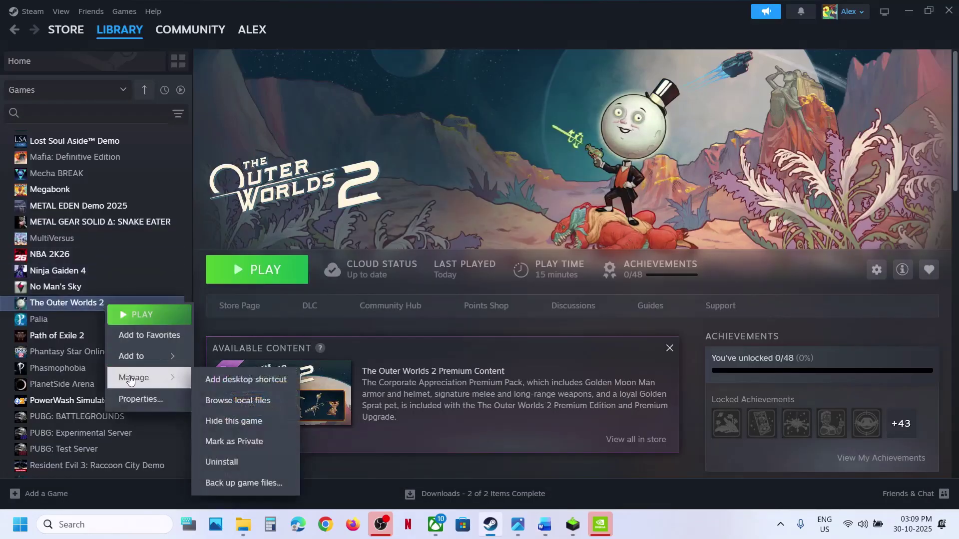
left_click(257, 400)
left_click(150, 264)
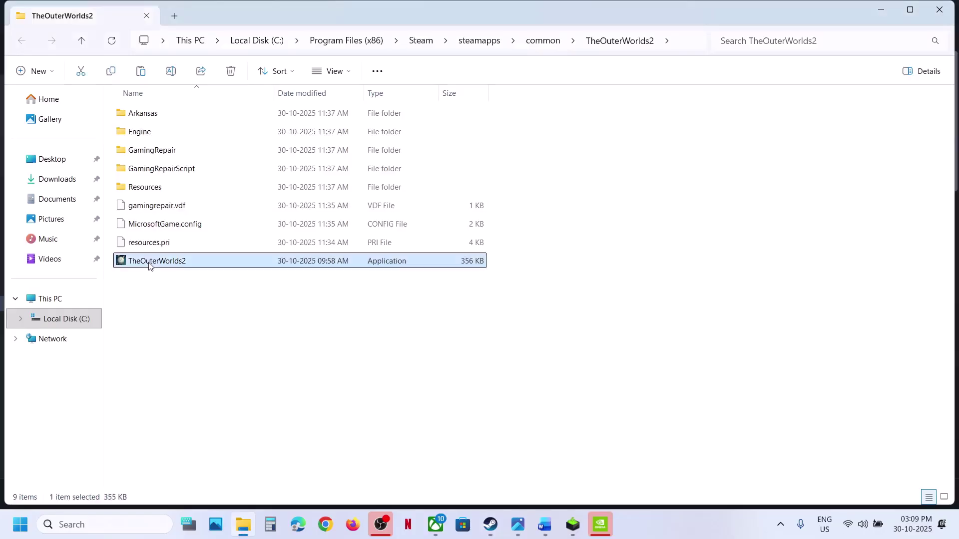
left_click(151, 112)
double_click(173, 114)
left_click(156, 113)
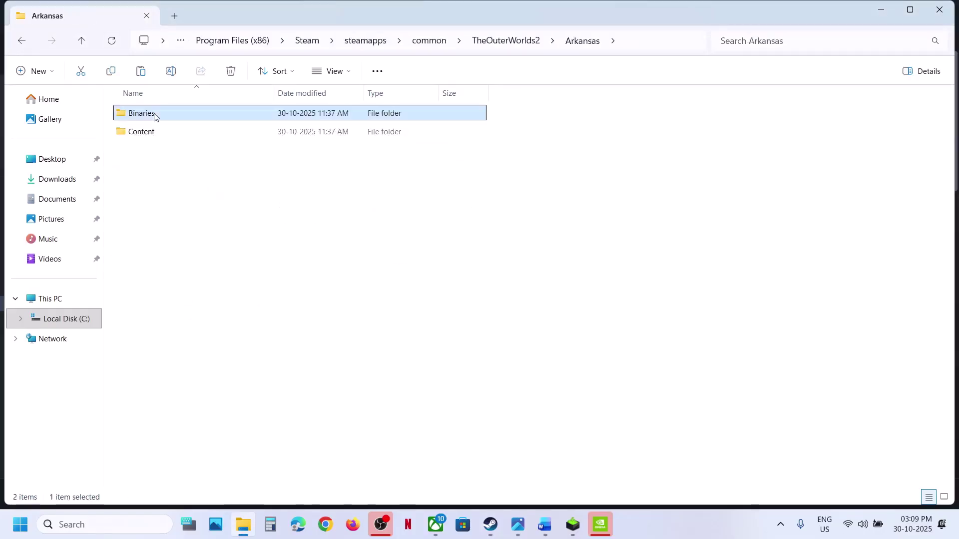
double_click(157, 113)
double_click(154, 113)
Step: Set TheOuterWorlds2-Win64-Shipping to run as an administrator in its compatibility properties and apply the change
left_click(161, 335)
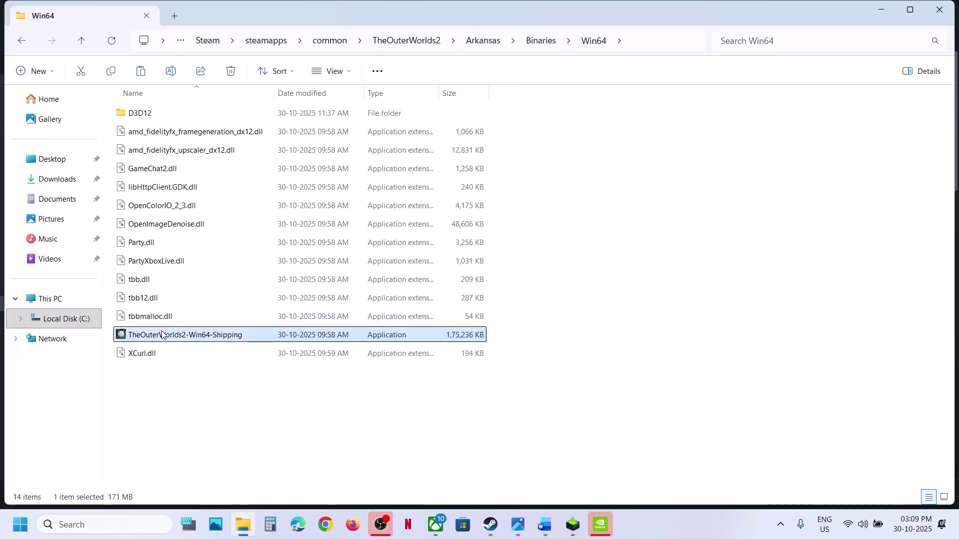
right_click(209, 342)
left_click(270, 304)
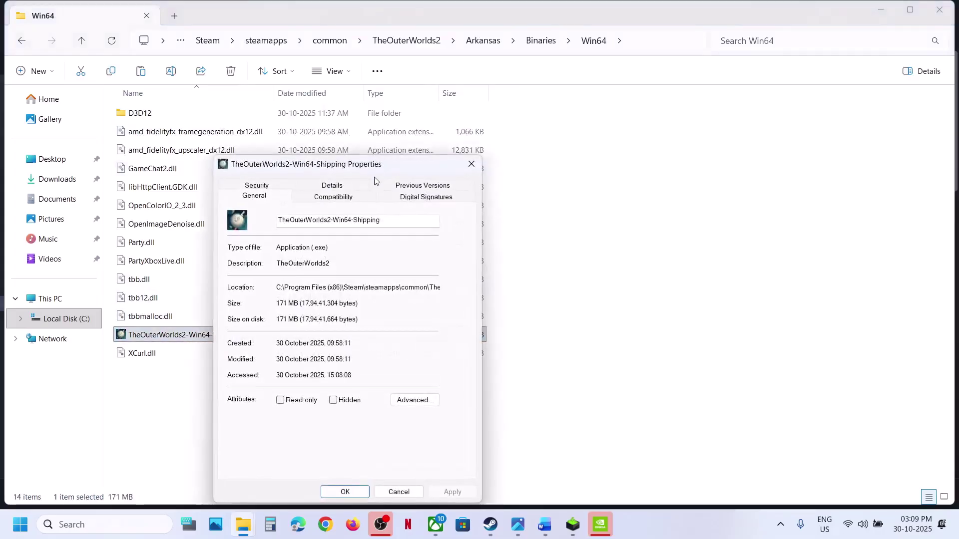
left_click(350, 198)
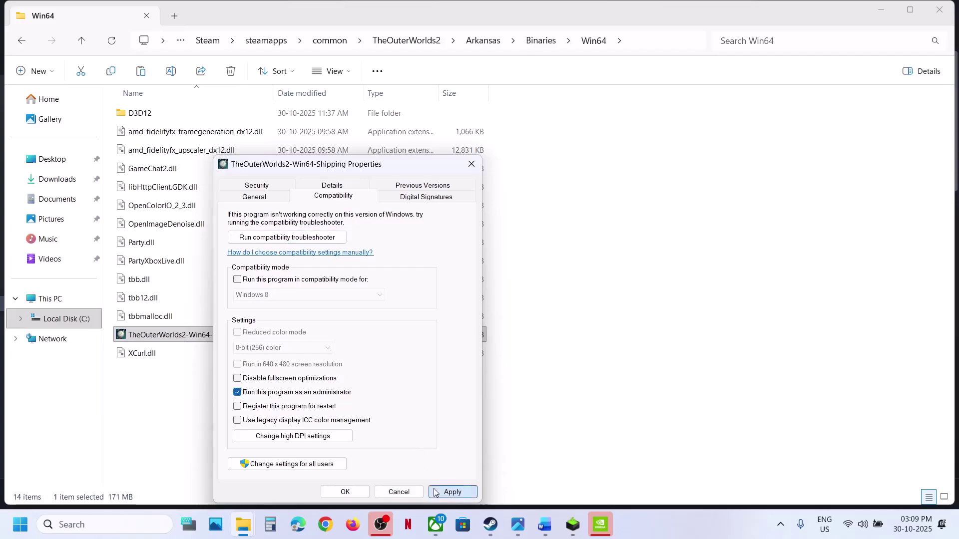
left_click(452, 492)
left_click(345, 492)
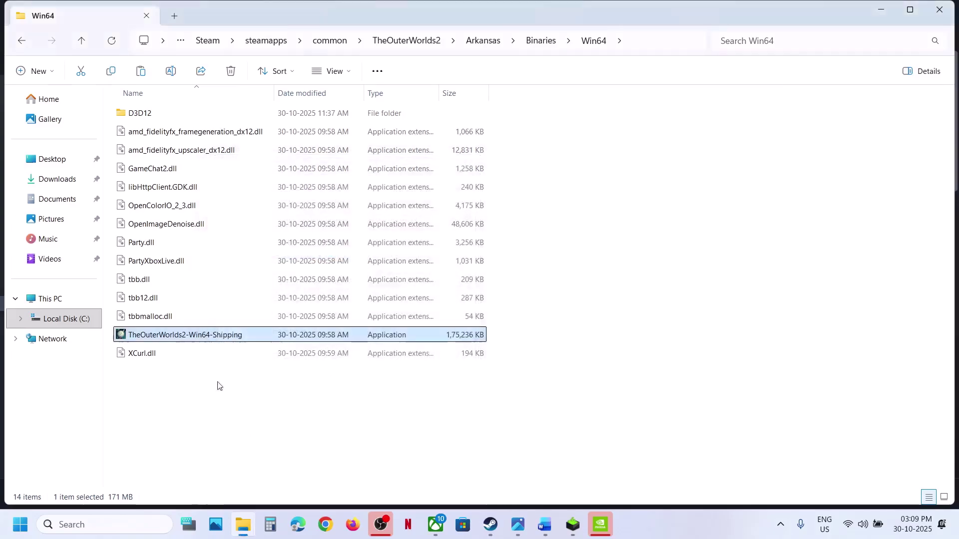
Step: Enable compatibility mode for Windows 8 on TheOuterWorlds2-Win64-Shipping and apply it
right_click(179, 342)
left_click(271, 297)
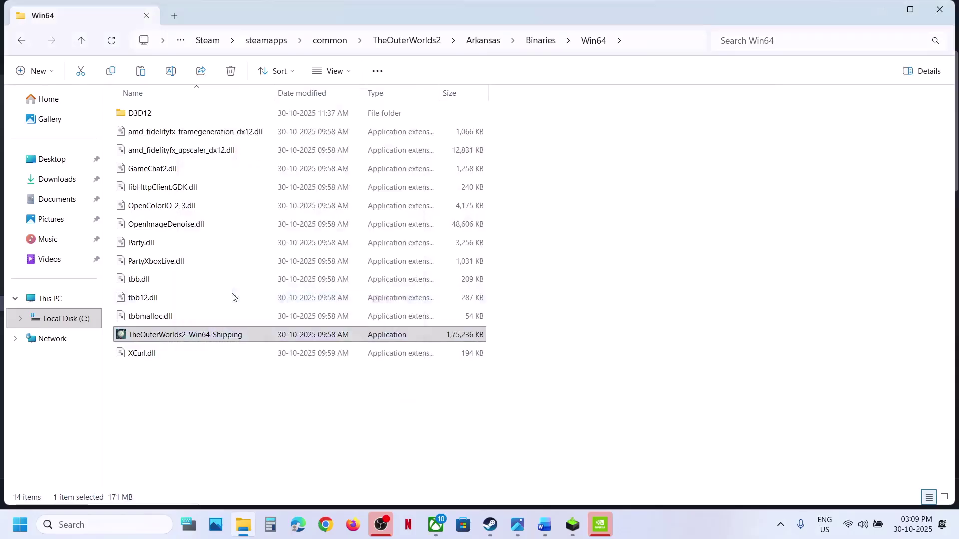
left_click(296, 198)
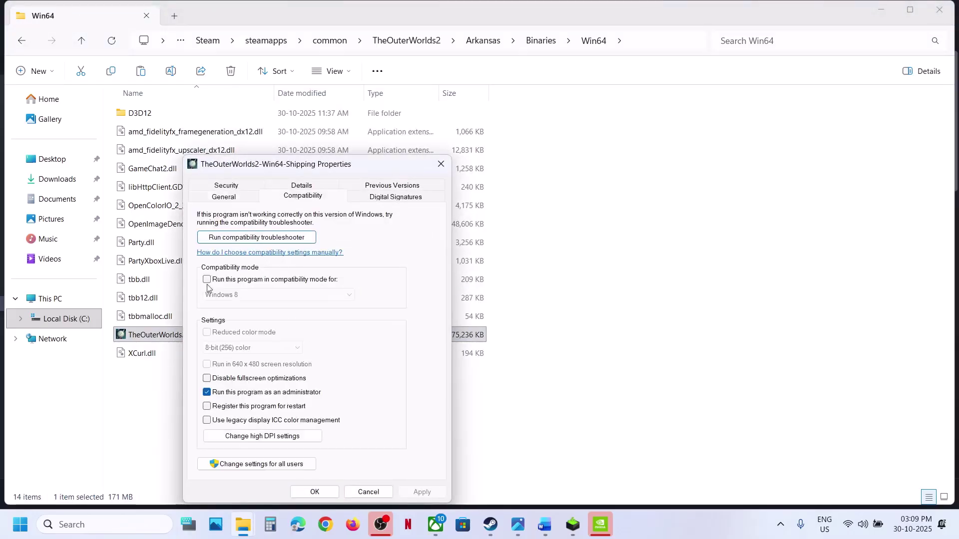
left_click(421, 492)
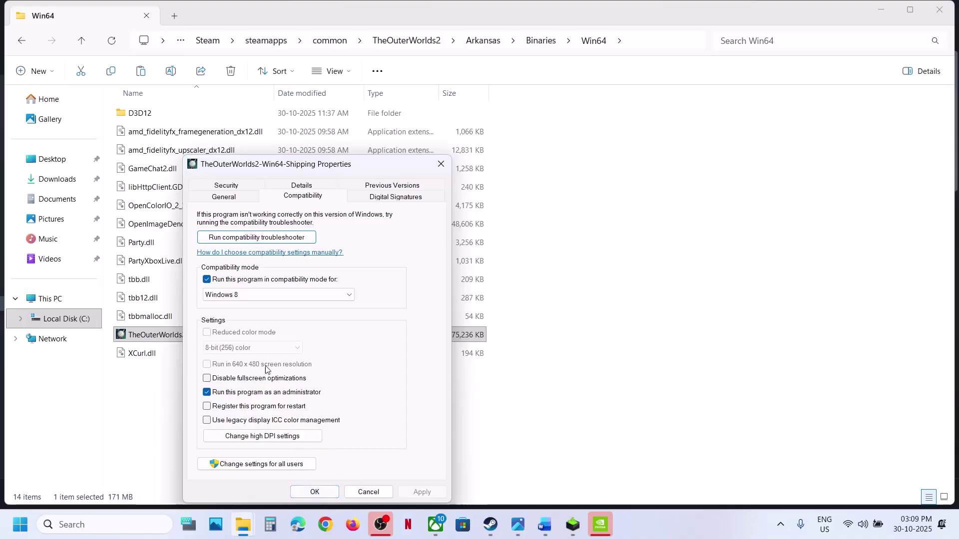
Step: Change the compatibility mode to Windows 7, disable fullscreen optimizations, and save the properties
left_click(247, 295)
left_click(235, 336)
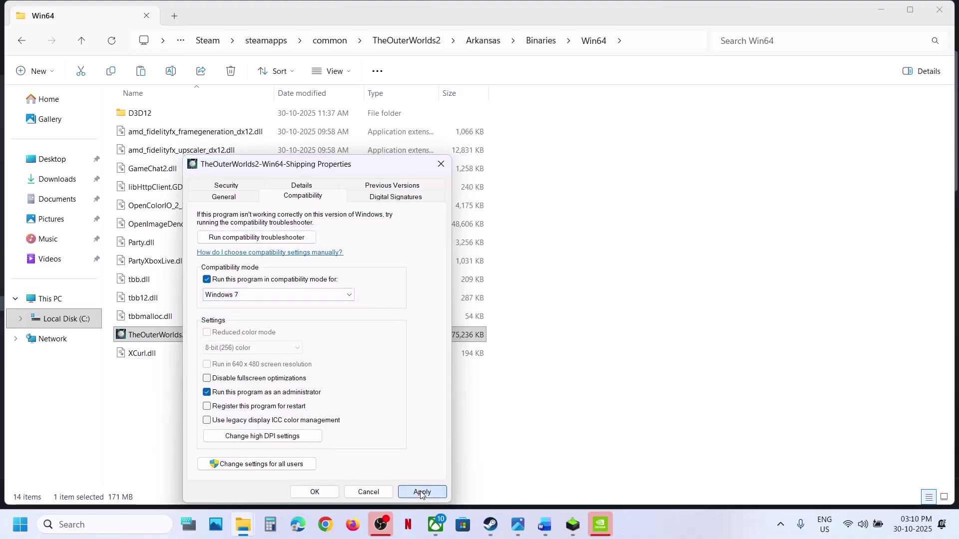
left_click(422, 492)
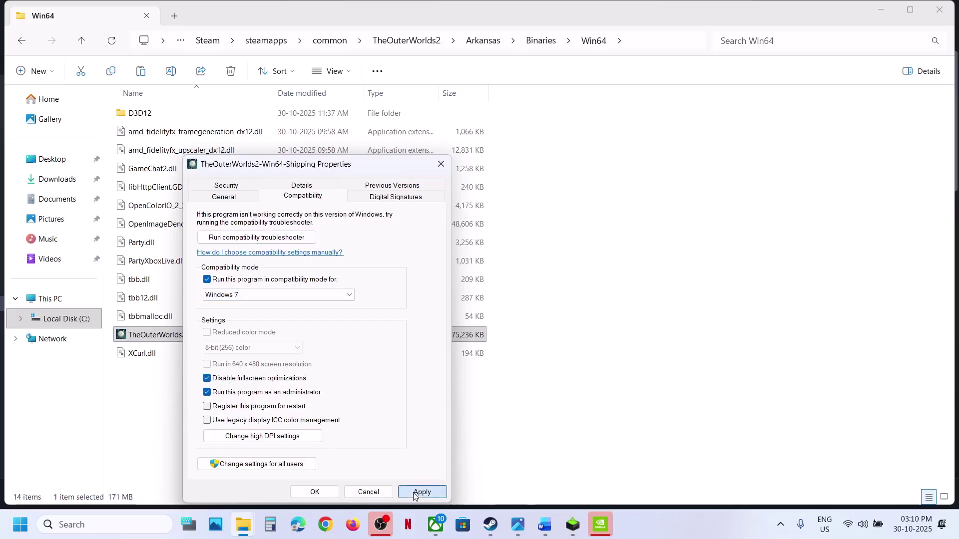
left_click(316, 492)
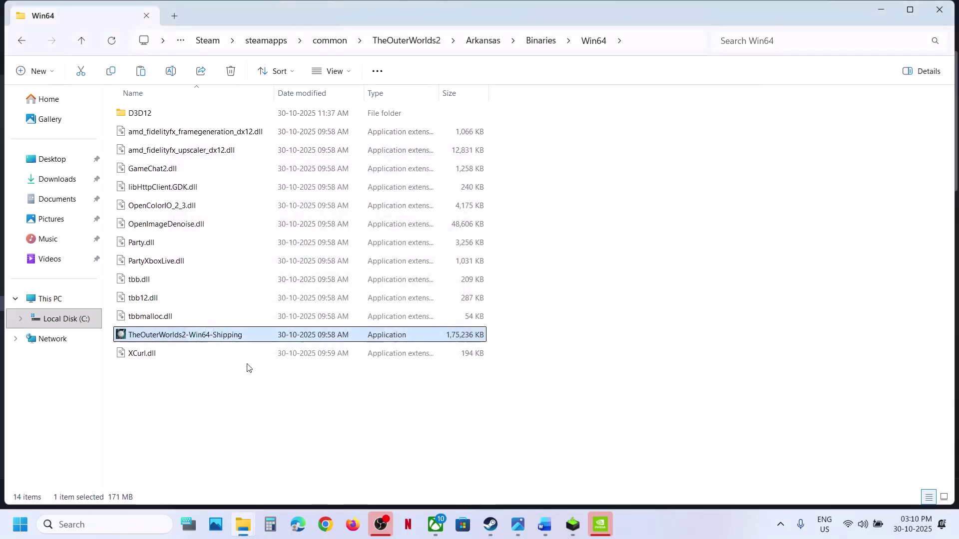
Step: Turn off compatibility mode, disabled fullscreen optimizations and run as administrator for TheOuterWorlds2-Win64-Shipping, and save the properties
right_click(210, 338)
left_click(271, 298)
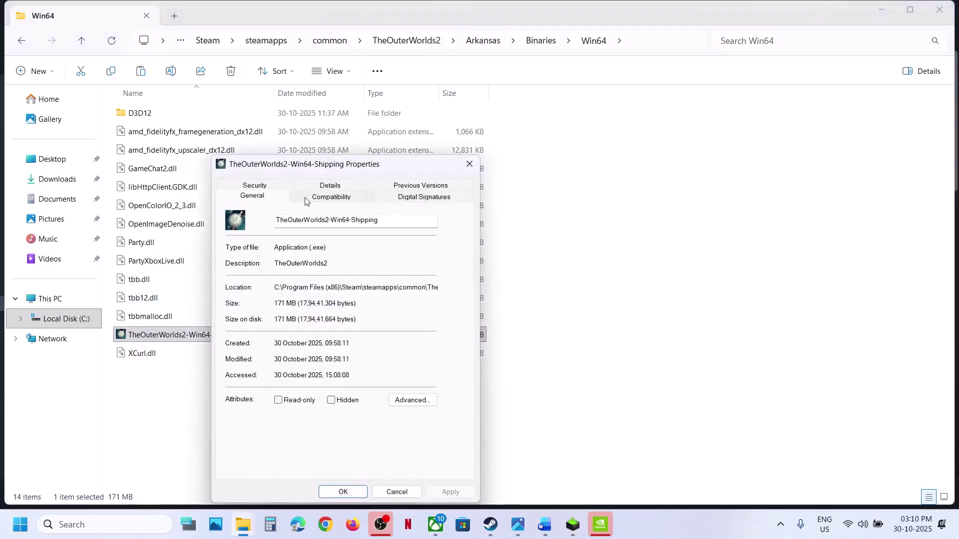
left_click(310, 198)
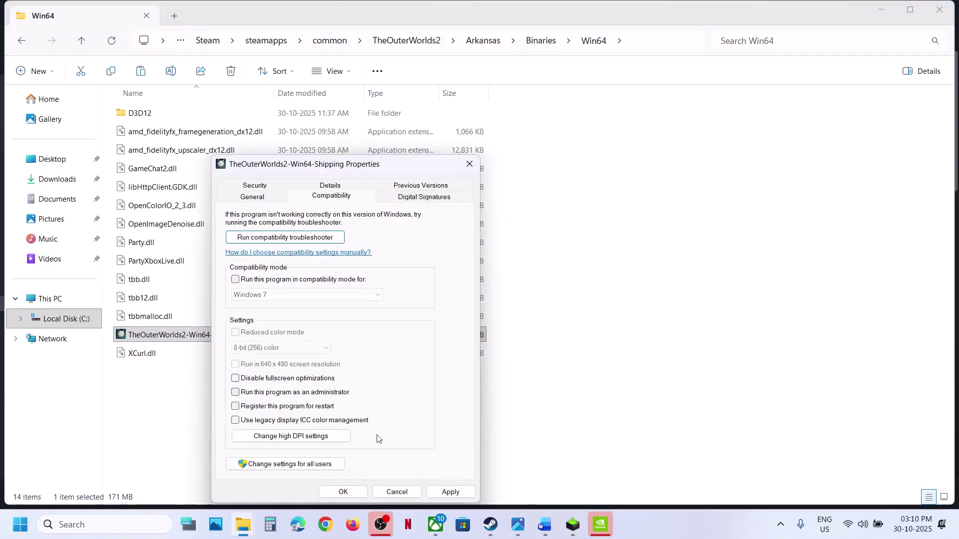
left_click(345, 492)
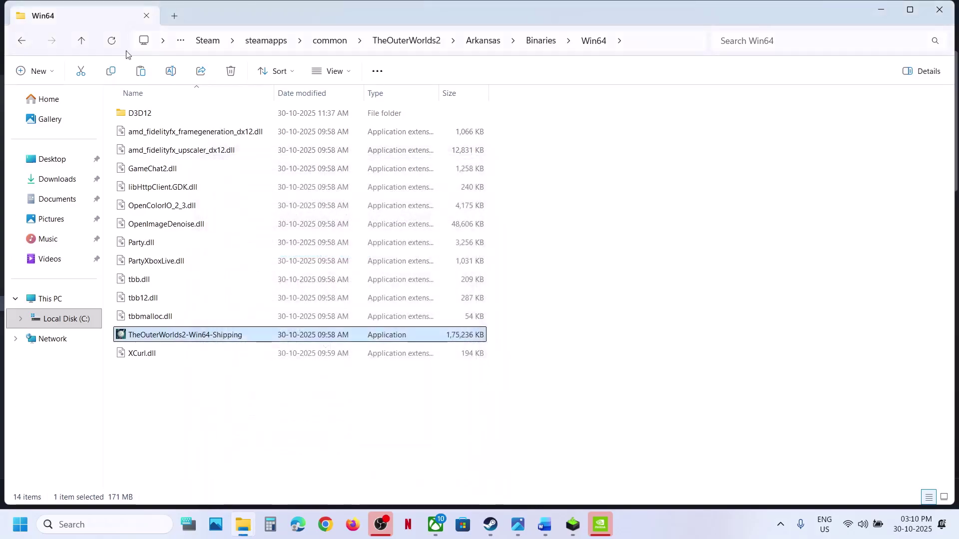
Step: Go back up to the TheOuterWorlds2 game folder and bring up the file options for the TheOuterWorlds2 application
left_click(83, 41)
left_click(82, 41)
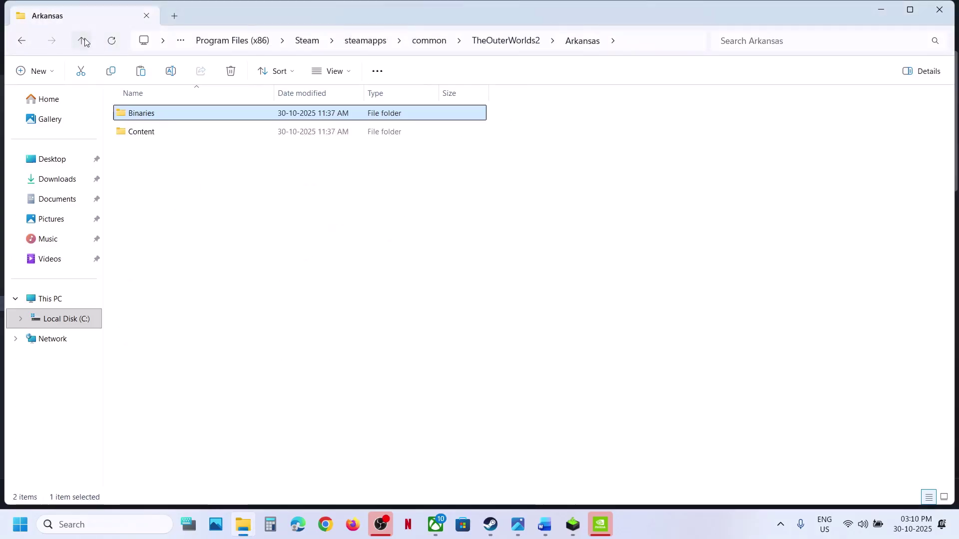
left_click(82, 40)
left_click(150, 261)
right_click(148, 261)
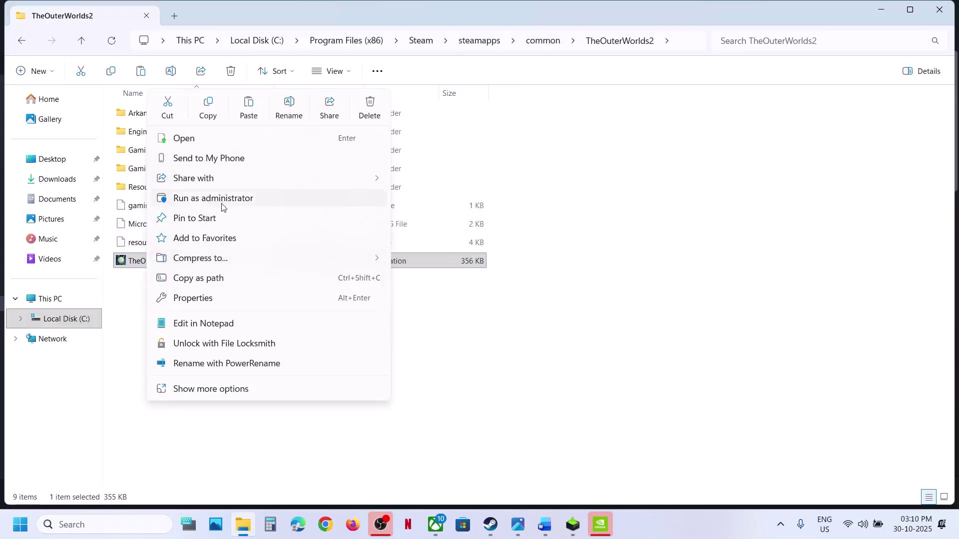
key("Return")
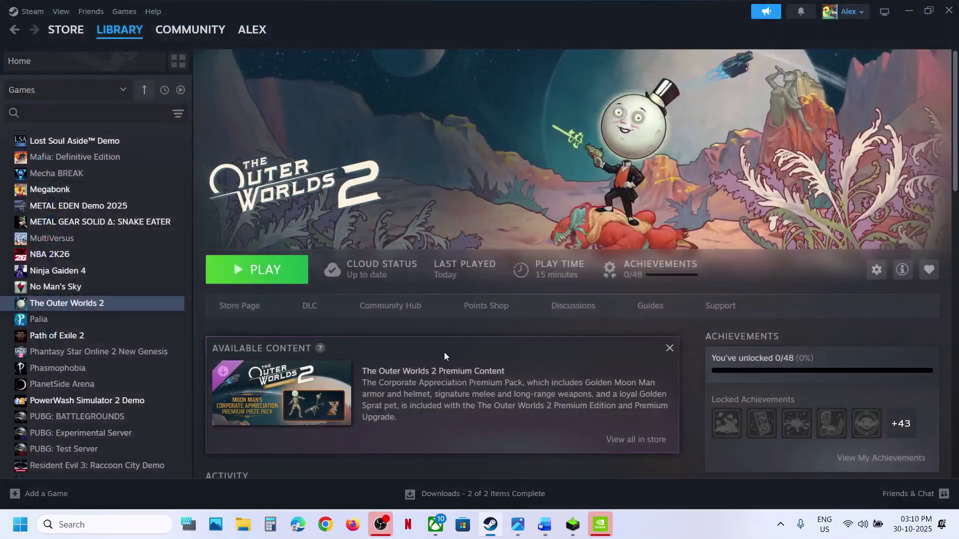
Step: Switch to the Word document, read Step 7 about allowing the game through antivirus and firewall, and return to the game library
left_click(544, 524)
scroll(429, 324, "down", 3)
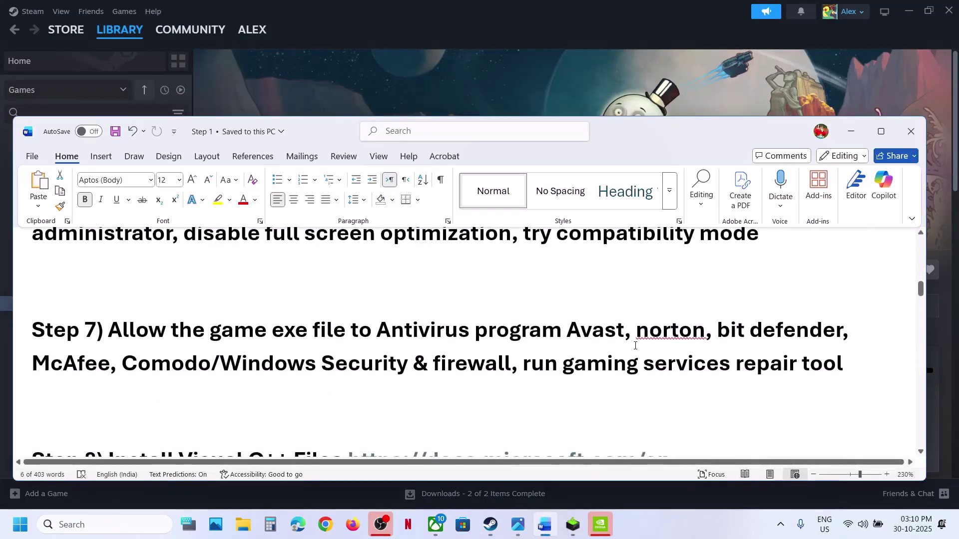
left_click(412, 104)
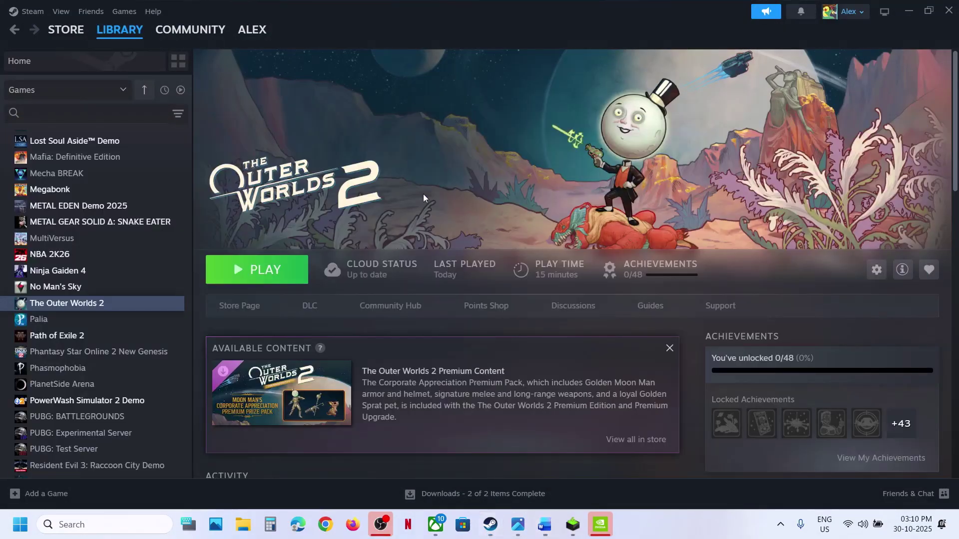
Step: In Windows Security's ransomware protection, open the list of apps allowed through Controlled folder access and grant the elevation request
key("super+i")
left_click(51, 353)
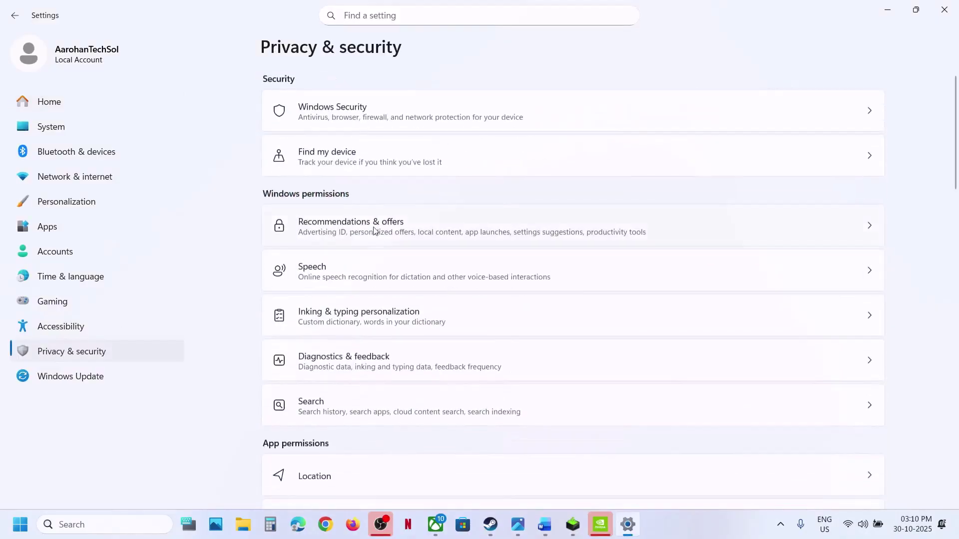
left_click(352, 119)
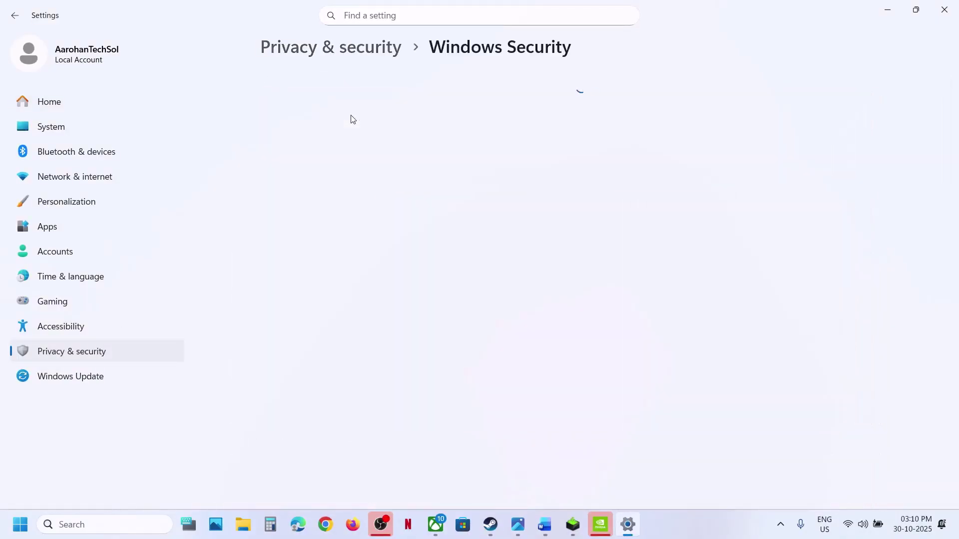
left_click(352, 185)
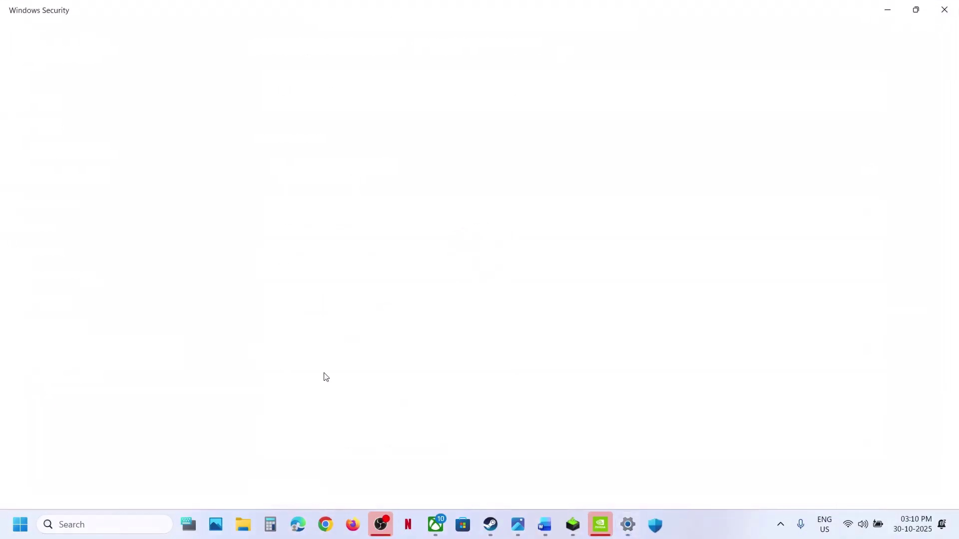
scroll(324, 416, "down", 3)
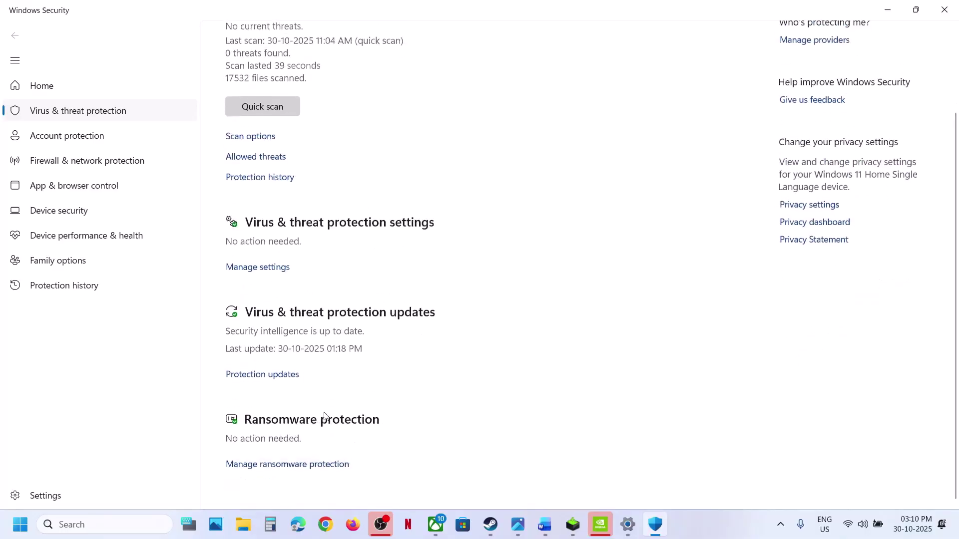
left_click(277, 470)
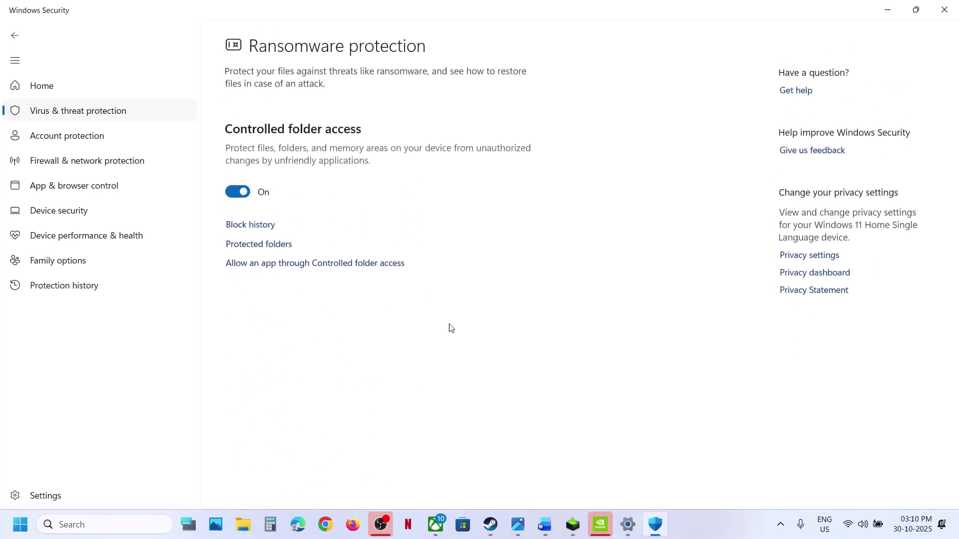
left_click(303, 268)
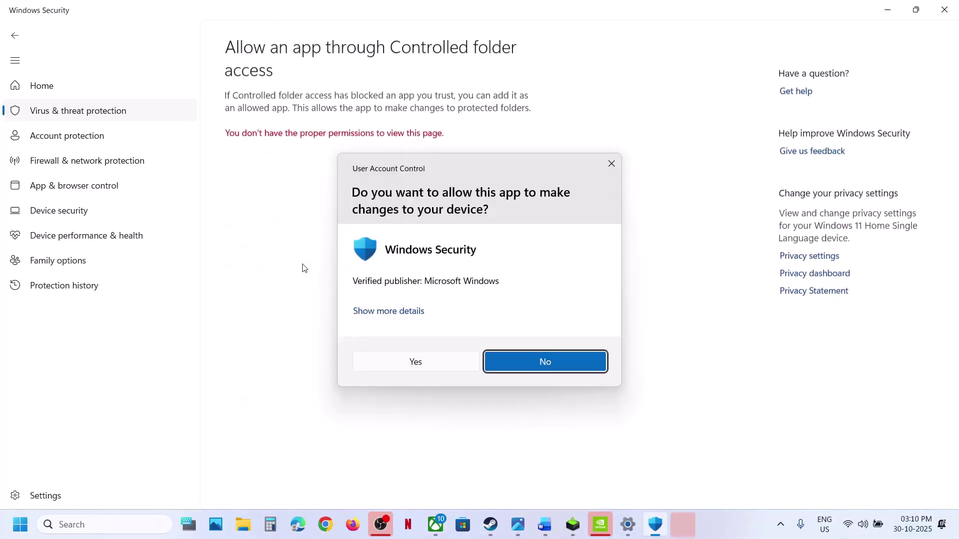
left_click(413, 360)
Step: Add the TheOuterWorlds2 application from the TheOuterWorlds2 folder as an allowed app for Controlled folder access
scroll(352, 205, "down", 3)
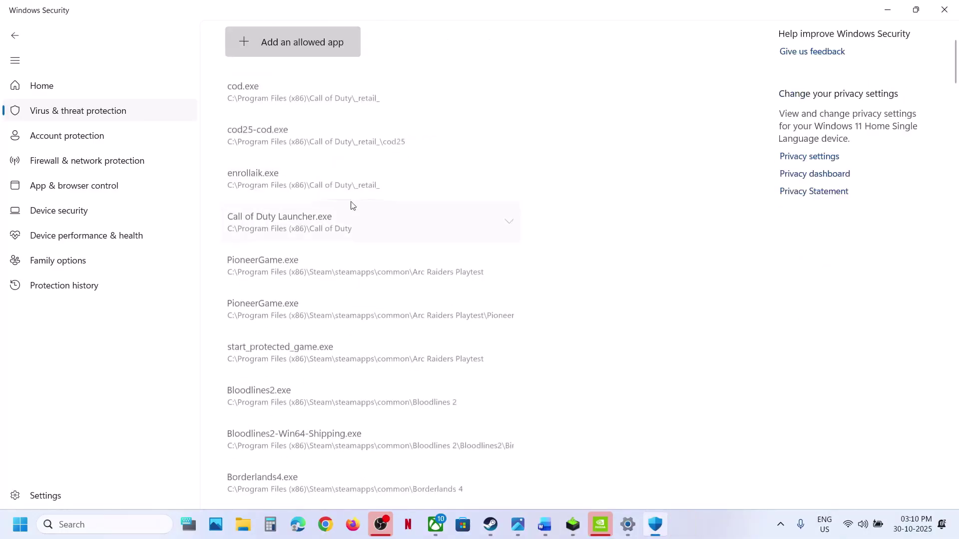
left_click(295, 39)
left_click(292, 94)
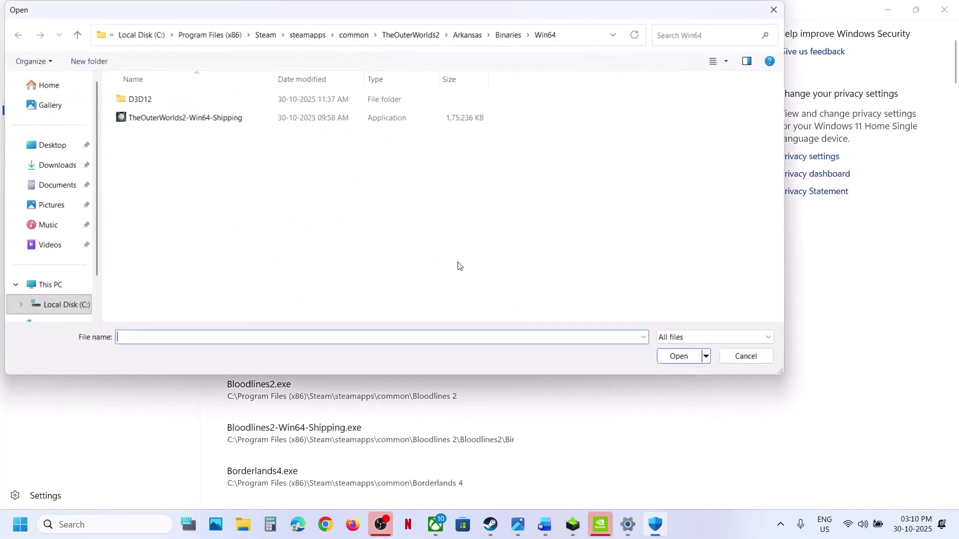
left_click(410, 34)
left_click(165, 193)
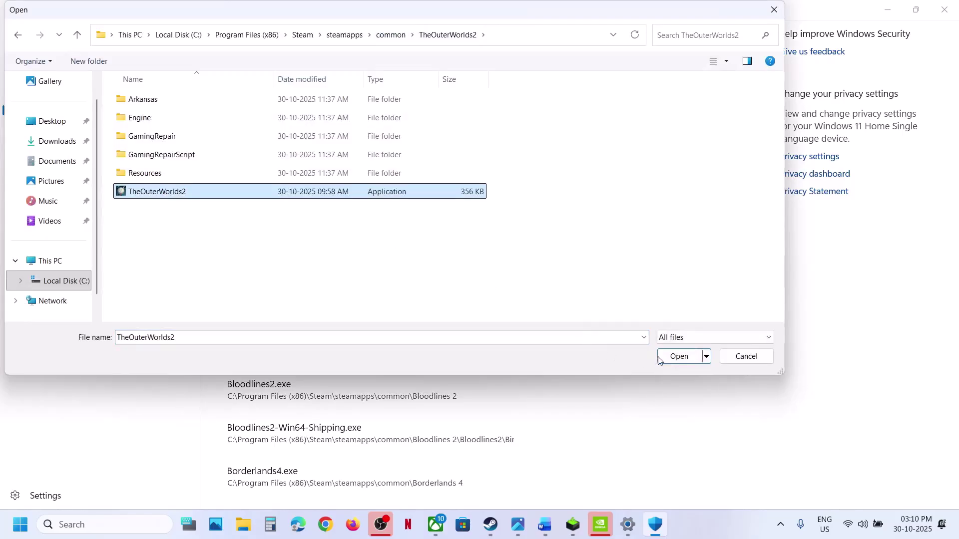
left_click(680, 357)
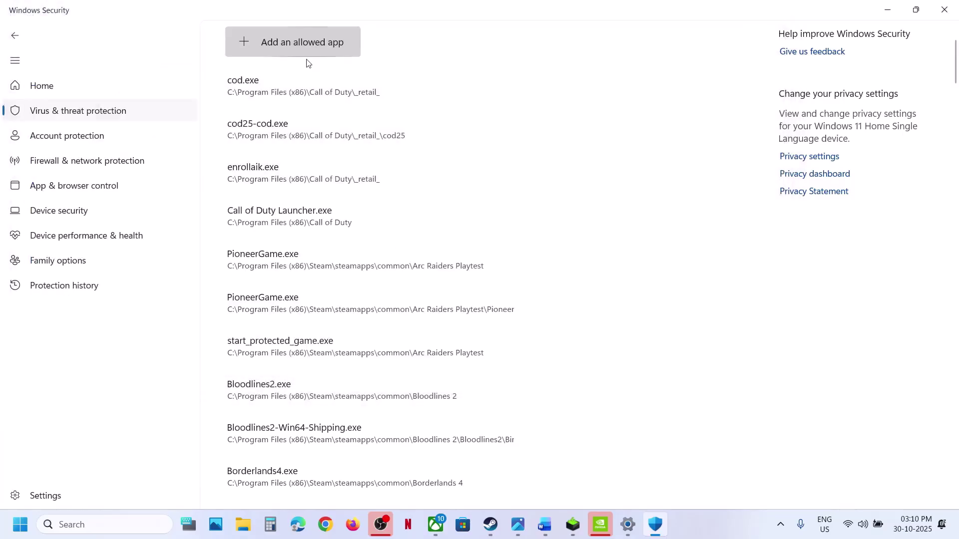
Step: Add TheOuterWorlds2-Win64-Shipping from the Arkansas\Binaries\Win64 folder as another app allowed through Controlled folder access
left_click(300, 54)
left_click(294, 94)
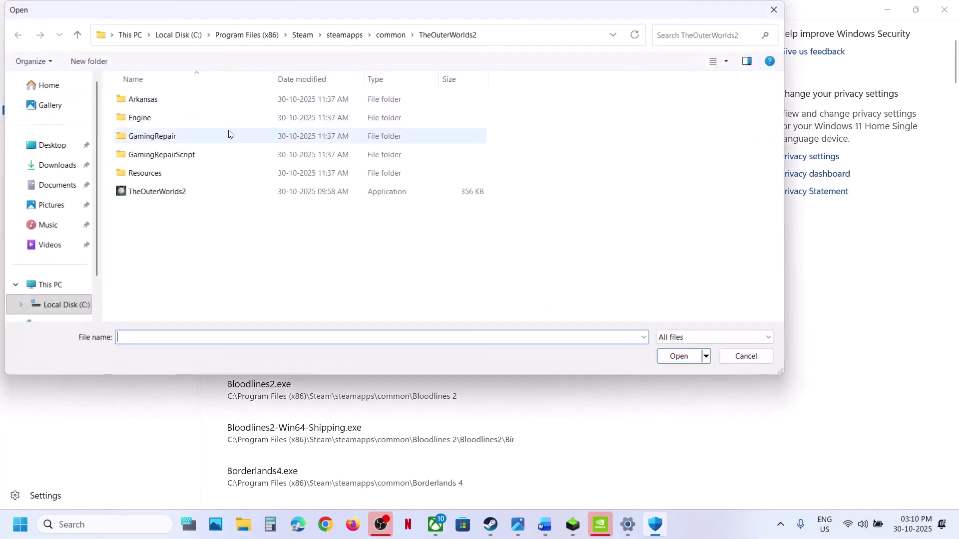
double_click(144, 99)
double_click(148, 99)
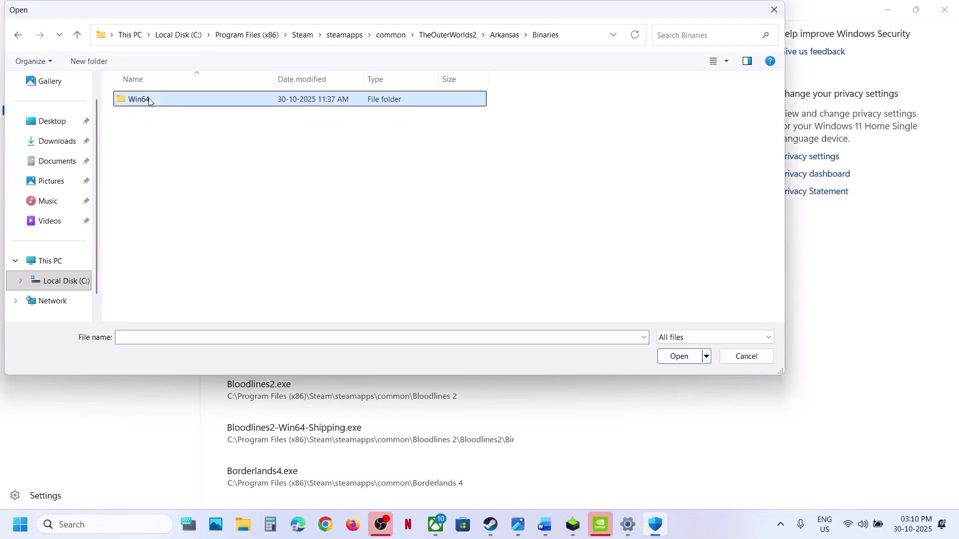
double_click(149, 99)
left_click(165, 119)
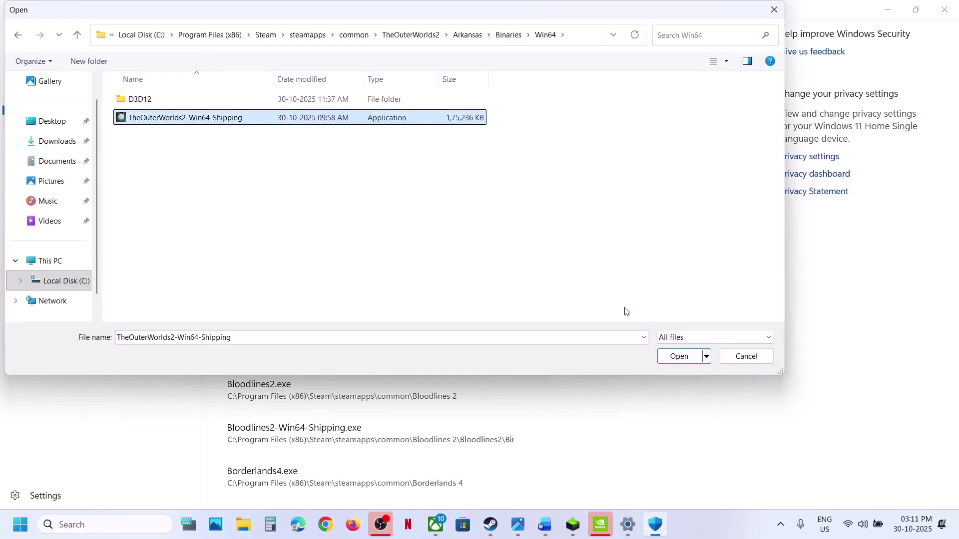
left_click(680, 358)
Step: Switch to Control Panel, open Windows Defender Firewall's allowed apps list and unlock it for changes
left_click(118, 525)
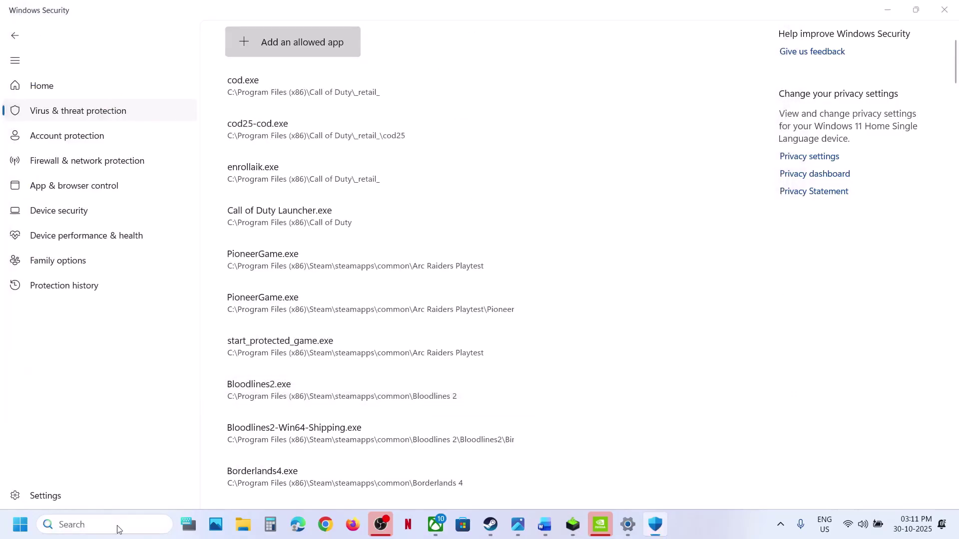
type("control")
key("Return")
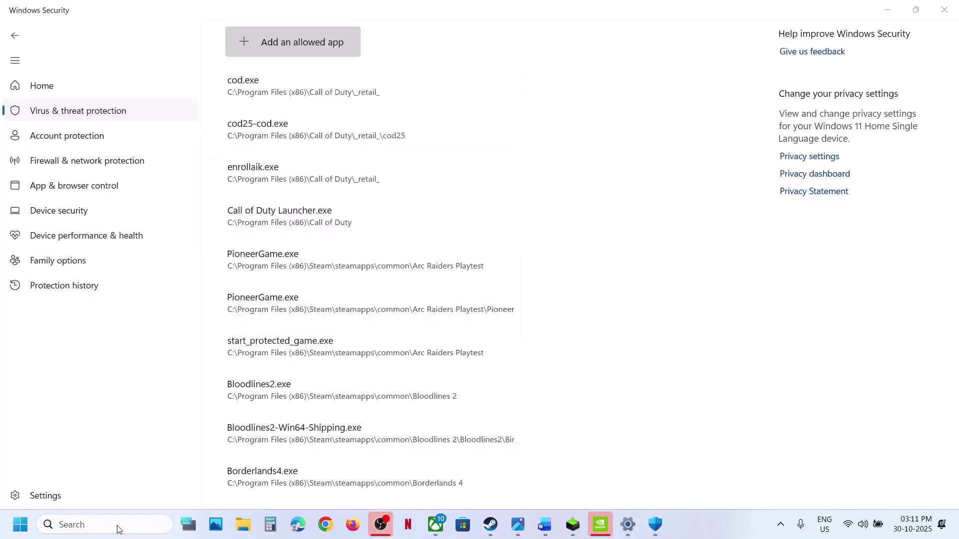
left_click(364, 101)
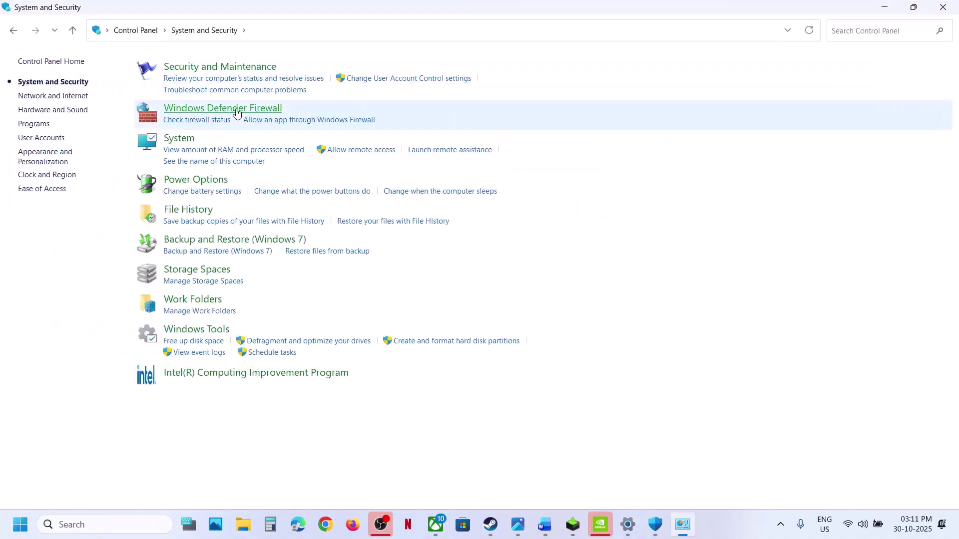
left_click(226, 110)
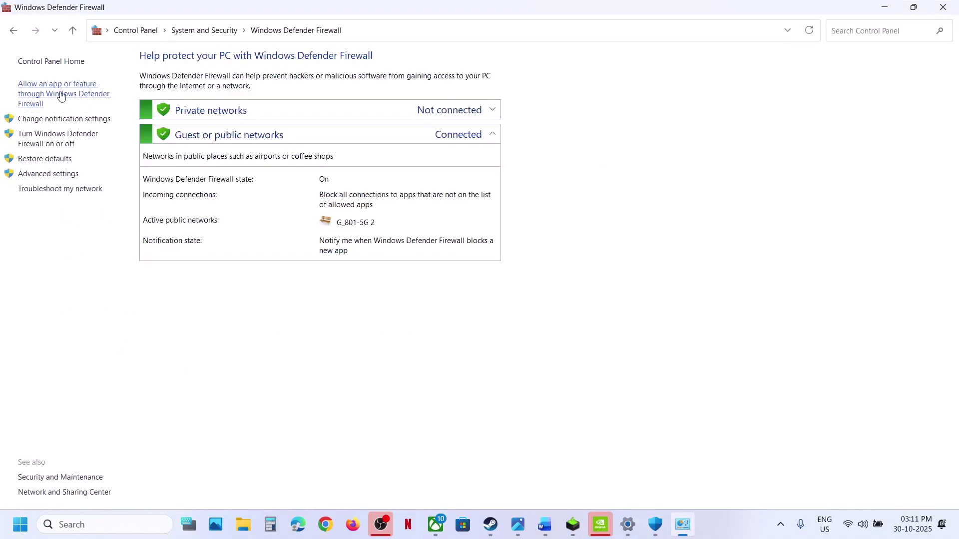
left_click(606, 96)
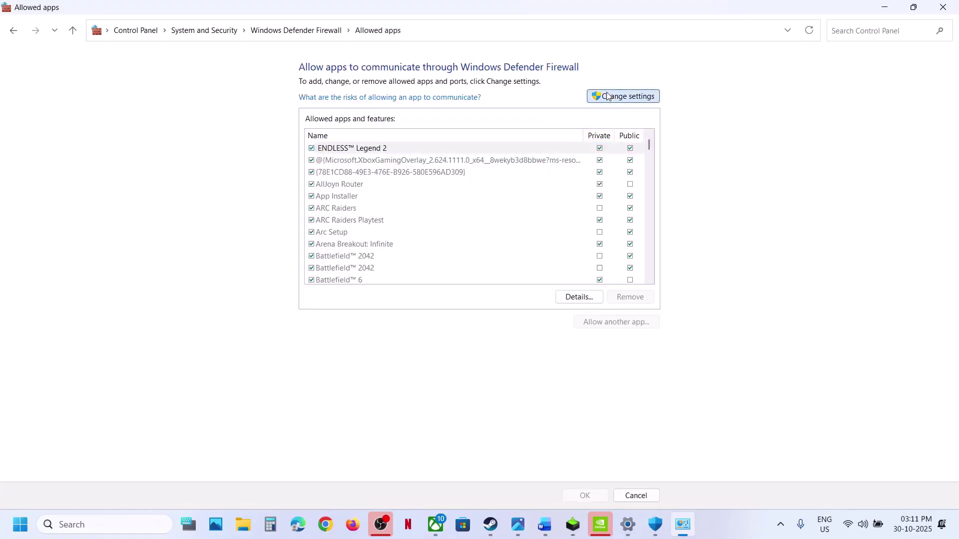
Step: Try to add TheOuterWorlds2-Win64-Shipping from the Win64 folder to the firewall's allowed apps
left_click(597, 323)
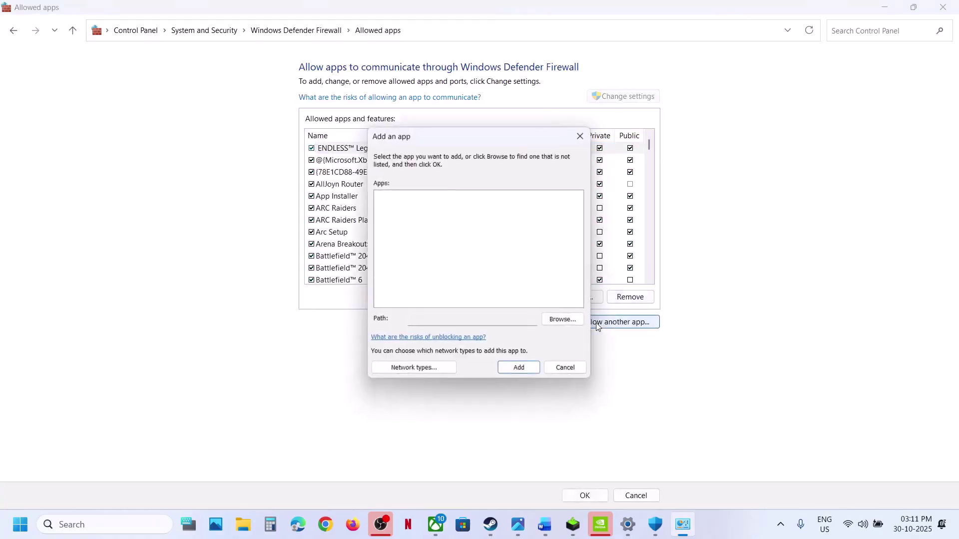
left_click(563, 319)
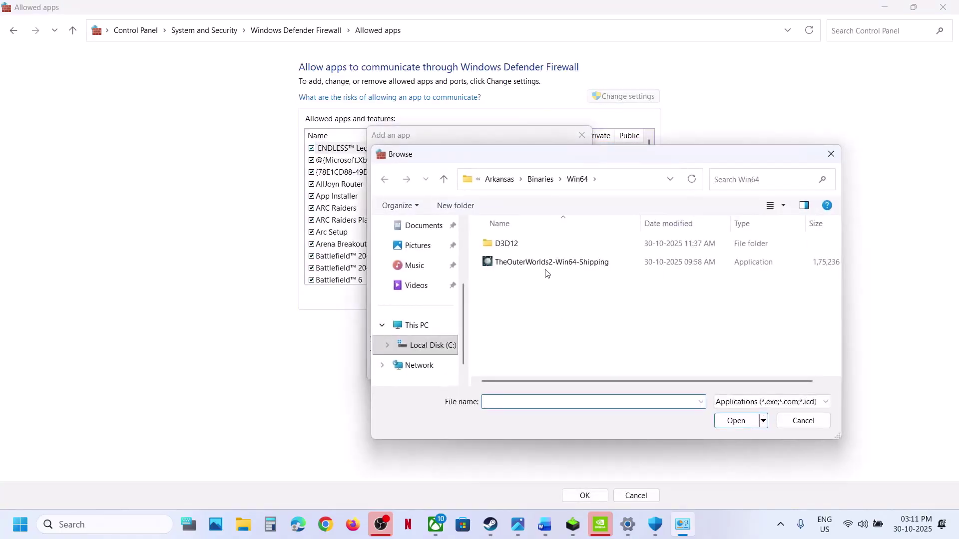
left_click(546, 269)
left_click(735, 421)
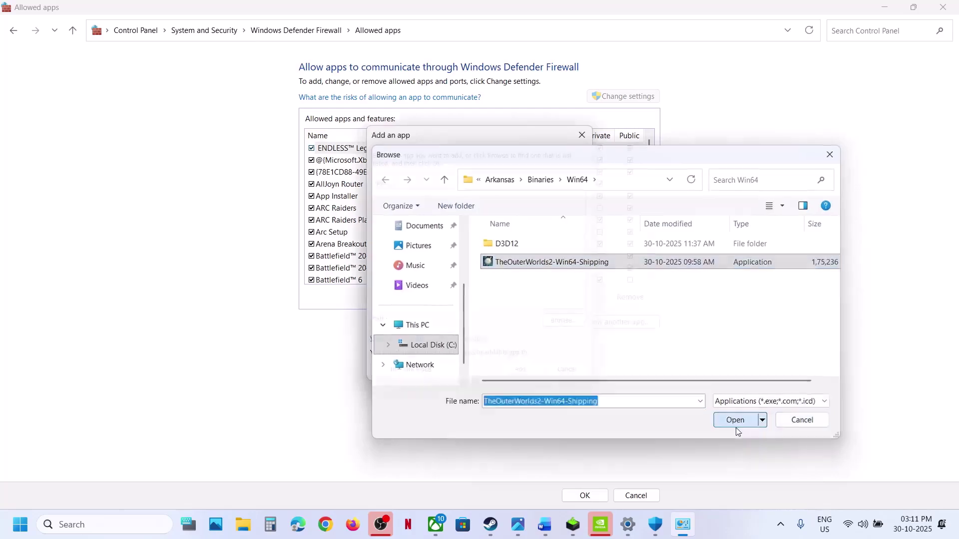
left_click(521, 370)
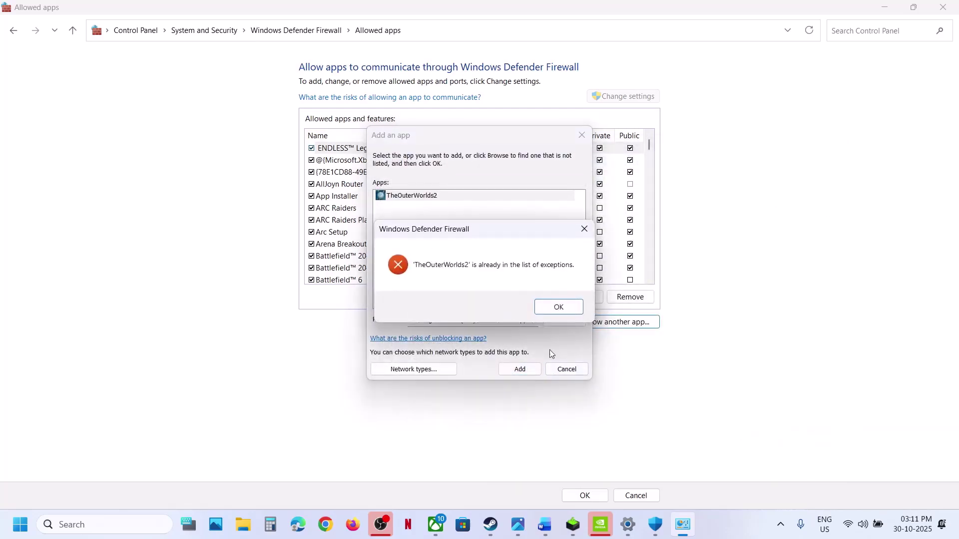
left_click(559, 307)
Step: Try to add the TheOuterWorlds2 application from the main game folder to the firewall's allowed apps, and leave the add-app dialog
left_click(563, 320)
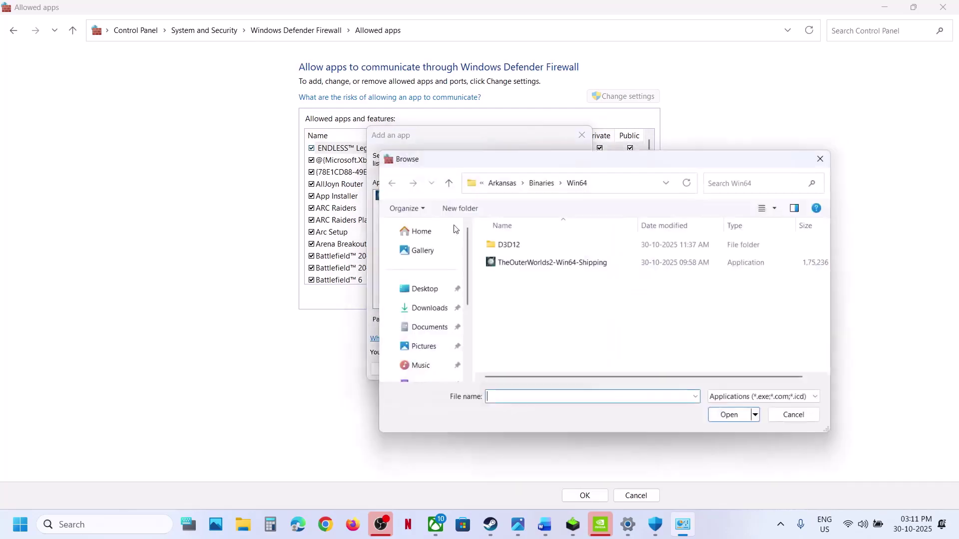
left_click(443, 179)
left_click(443, 179)
left_click(443, 179)
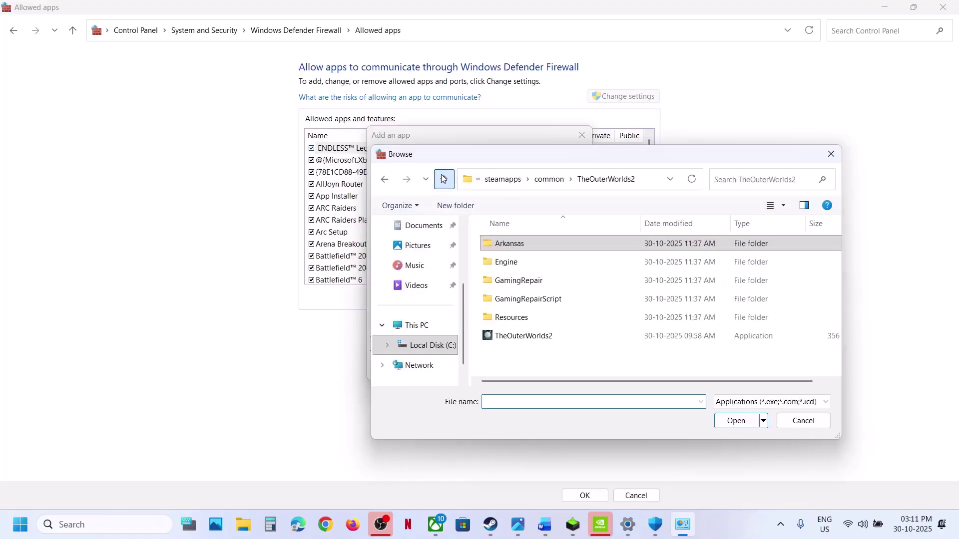
double_click(538, 343)
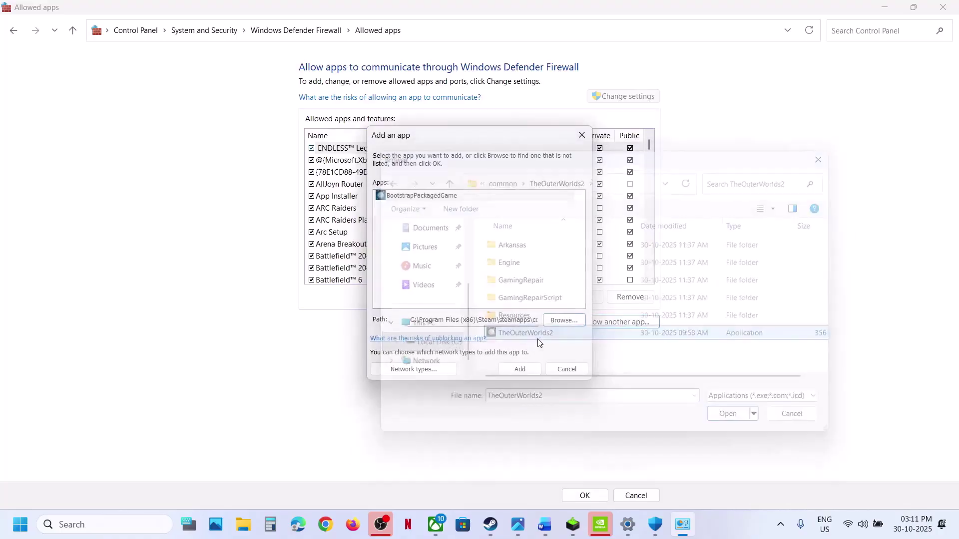
left_click(520, 369)
left_click(570, 307)
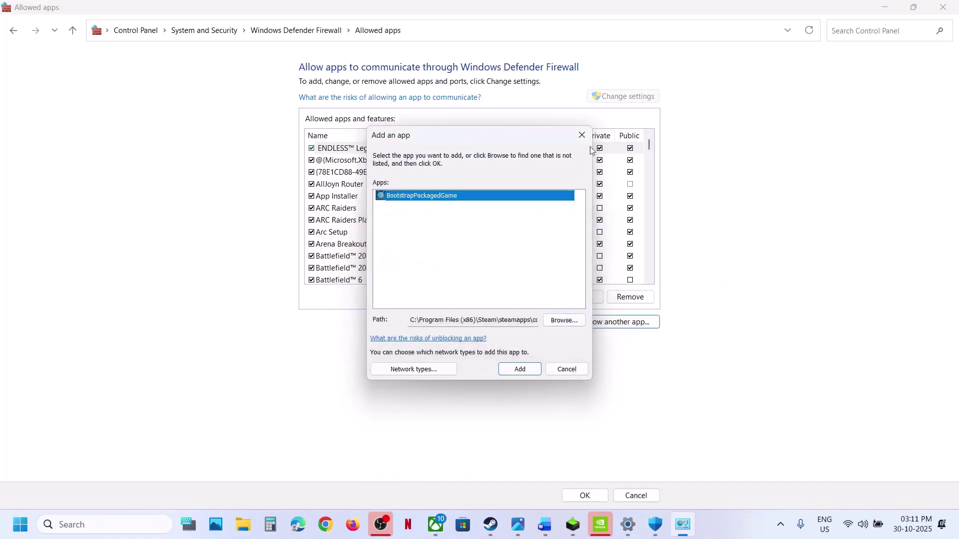
left_click(582, 136)
Step: Close the firewall's Allowed apps, Windows Security and Settings windows
left_click(955, 6)
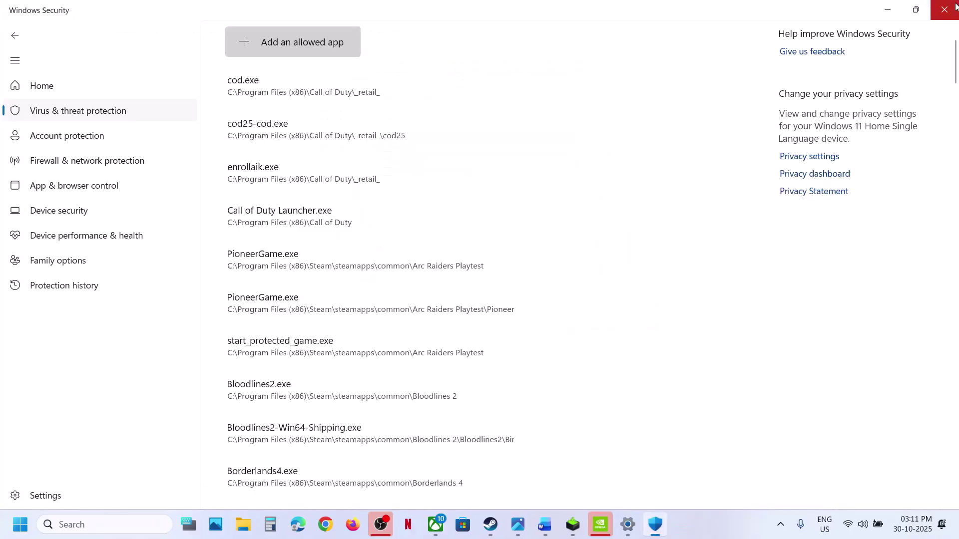
left_click(955, 6)
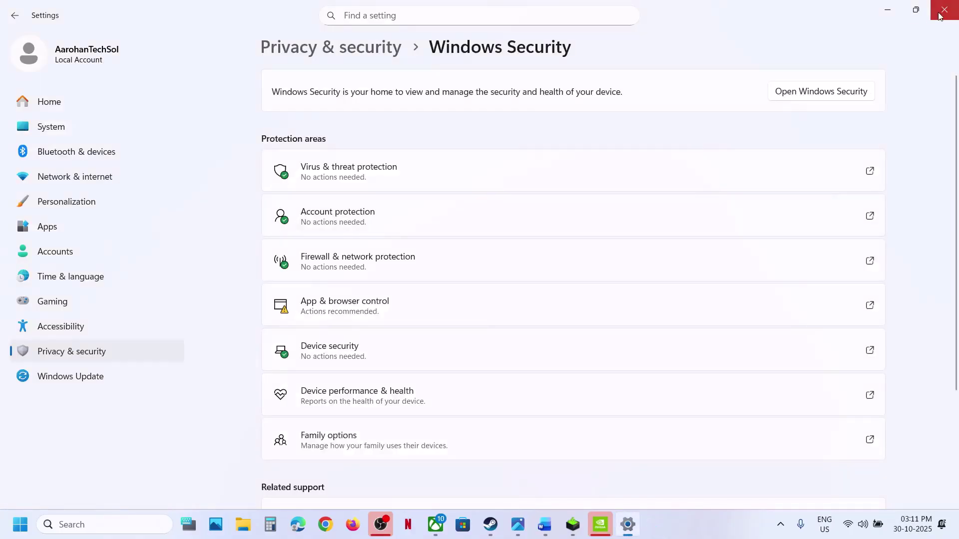
left_click(940, 16)
Step: Switch to the Word document and select the antivirus names from Avast to Comodo in Step 7
left_click(545, 526)
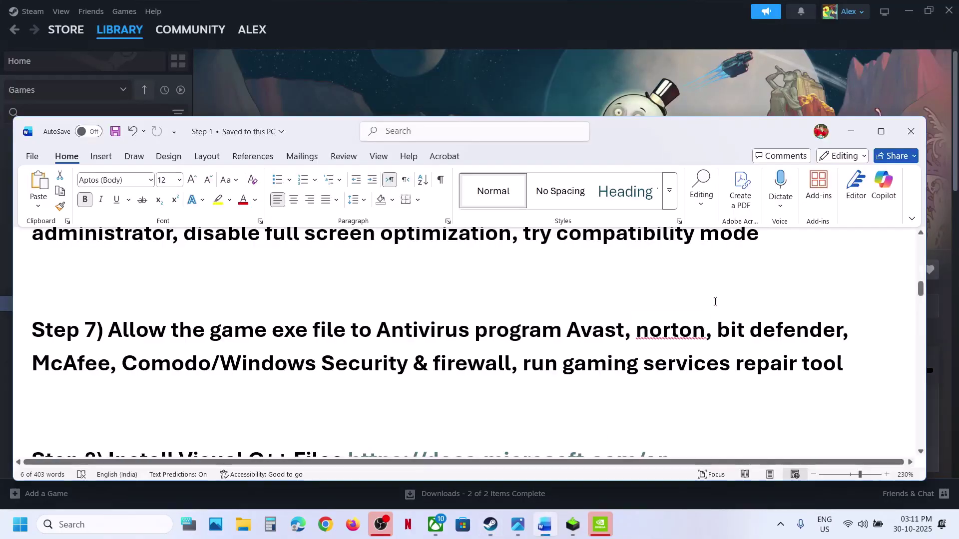
left_click_drag(568, 329, 218, 361)
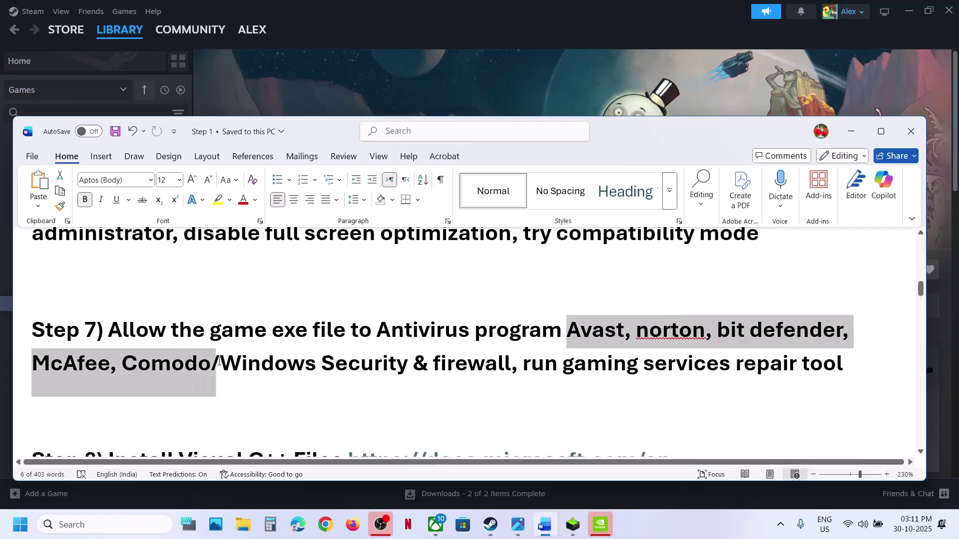
Step: Follow the Visual C++ link in Step 8 and highlight the X86 and X64 download links under Latest supported redistributable version
key("Right")
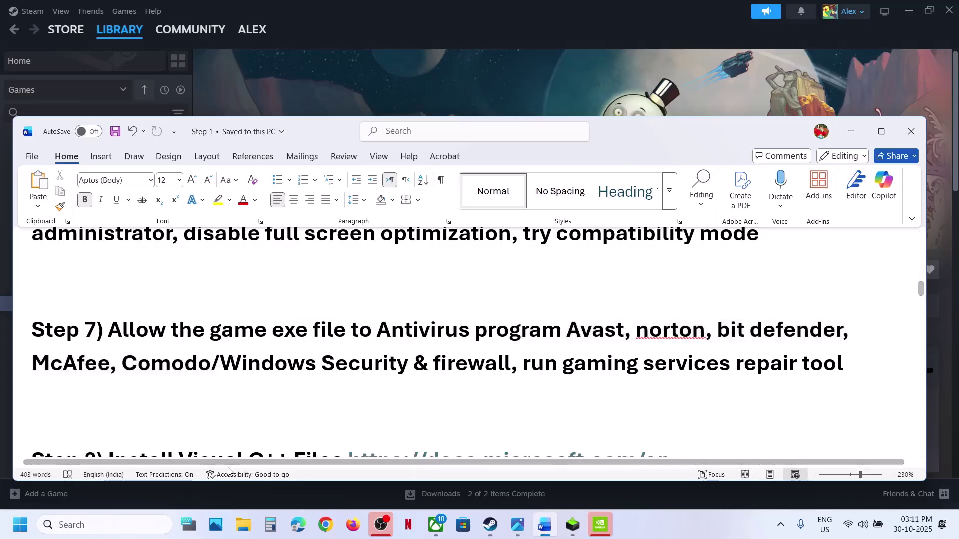
scroll(244, 407, "down", 3)
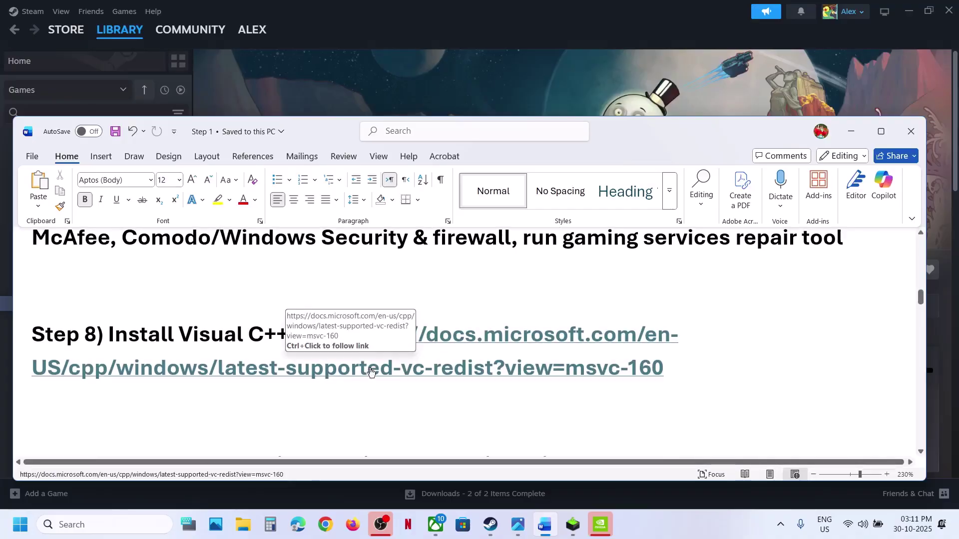
left_click(433, 373, "ctrl")
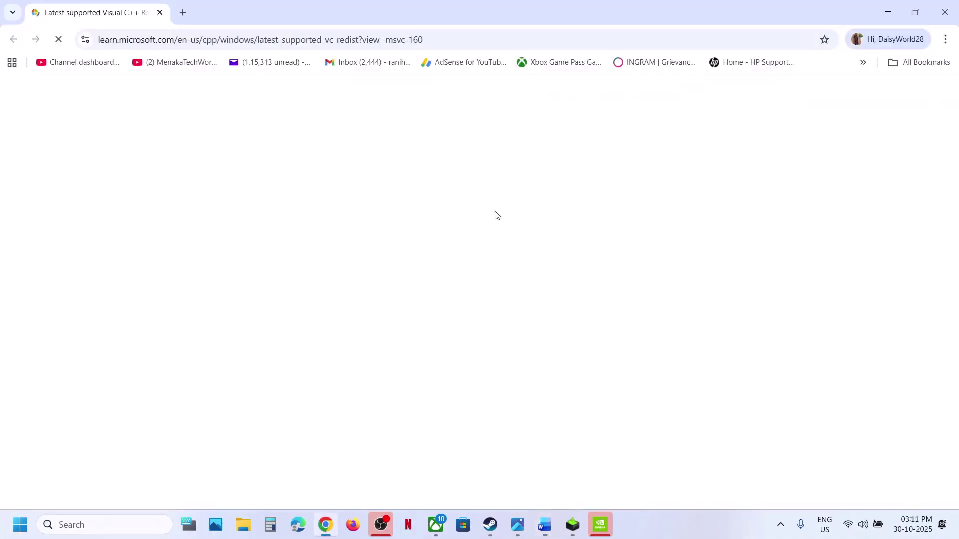
scroll(395, 267, "down", 4)
scroll(395, 266, "down", 7)
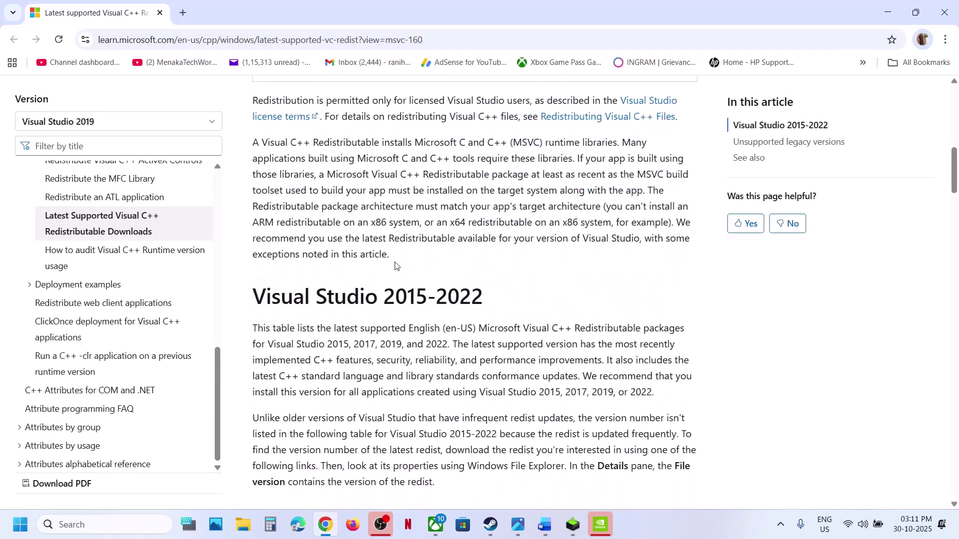
left_click_drag(289, 296, 488, 308)
scroll(491, 307, "down", 5)
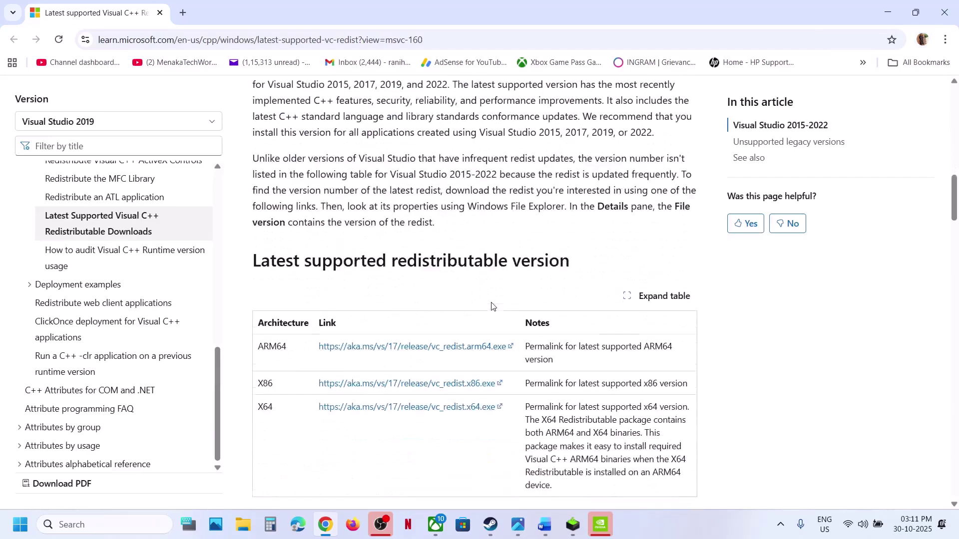
left_click_drag(405, 376, 478, 400)
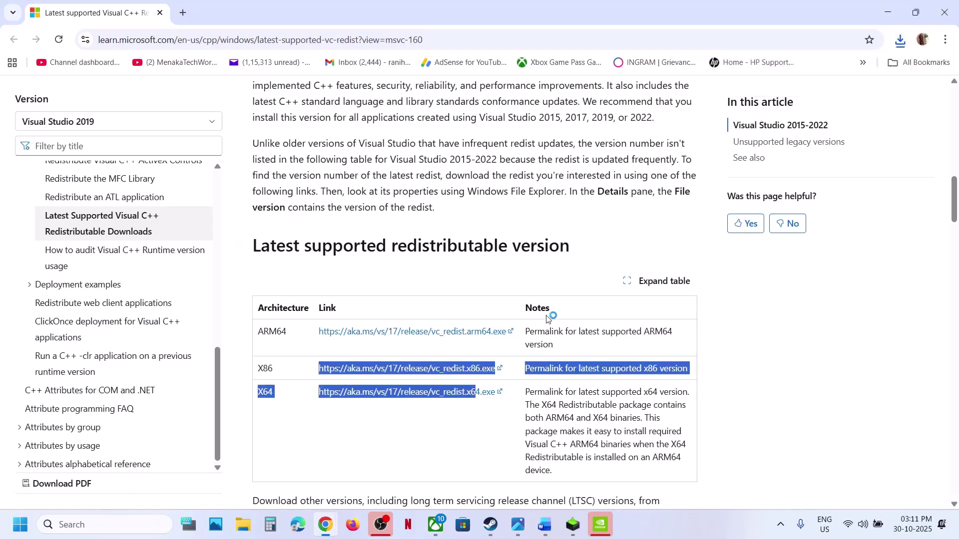
Step: Run the installation of the Microsoft Visual C++ 2015-2022 Redistributable (x86) and clear the text selection on the web page
left_click(492, 330)
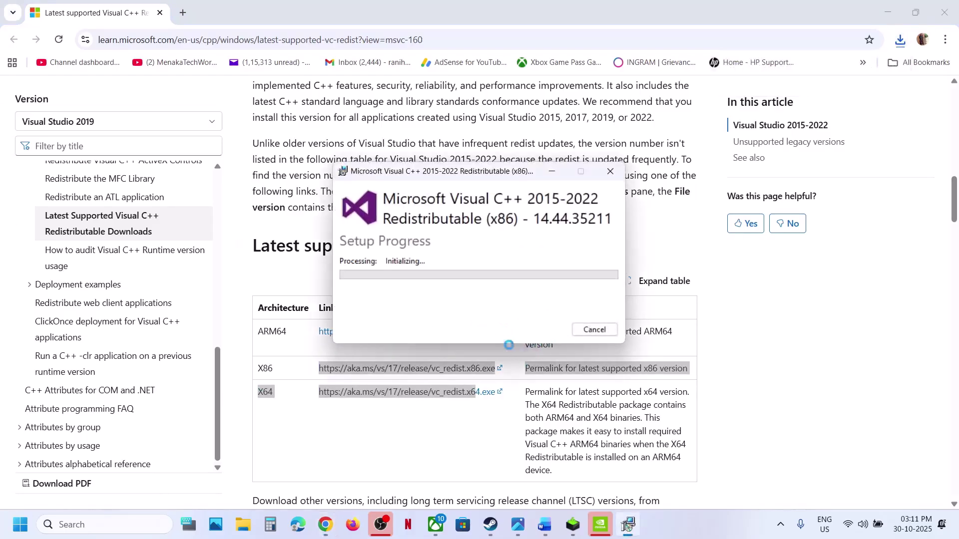
left_click(446, 357)
left_click(294, 397)
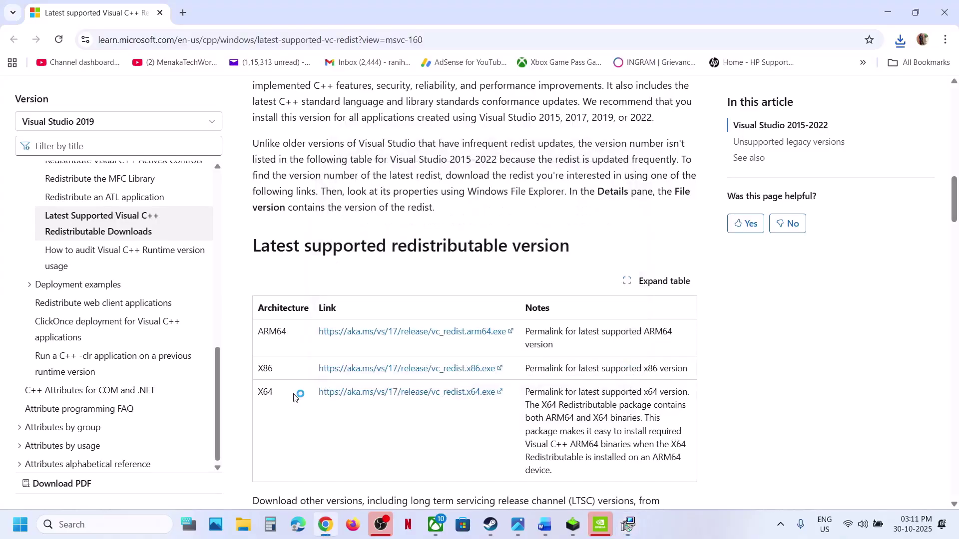
Step: Download vc_redist.x64.exe and run the installation of the Microsoft Visual C++ 2015-2022 Redistributable (x64)
left_click(357, 393)
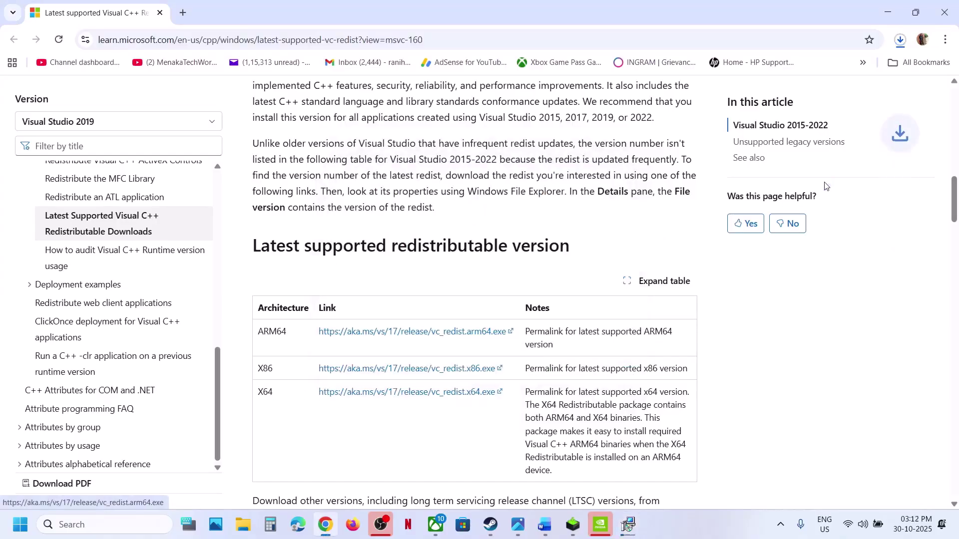
left_click(901, 40)
left_click(769, 95)
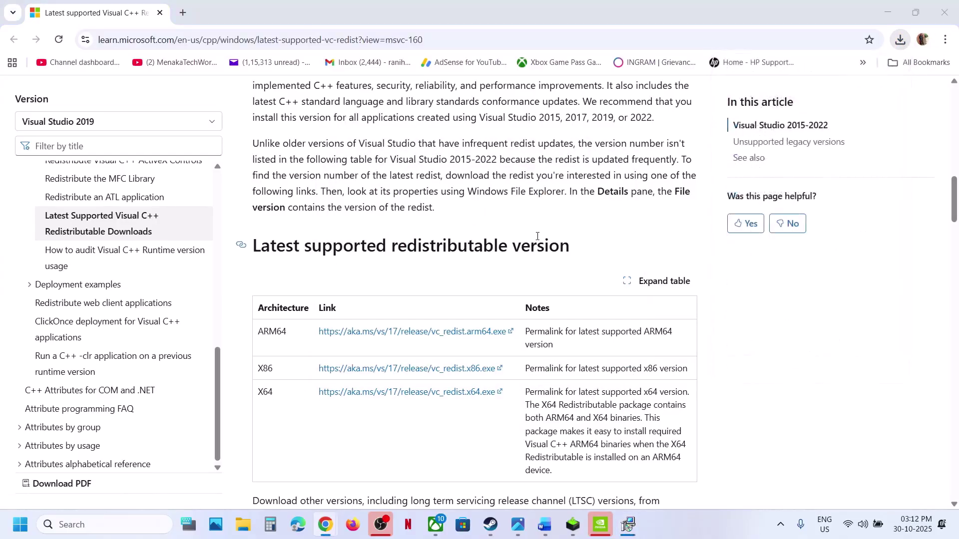
left_click(494, 331)
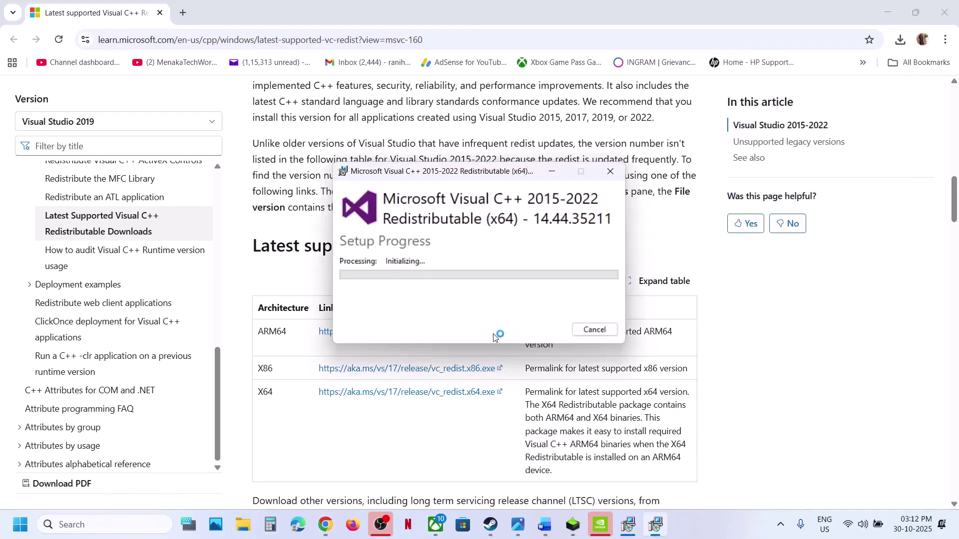
left_click(418, 357)
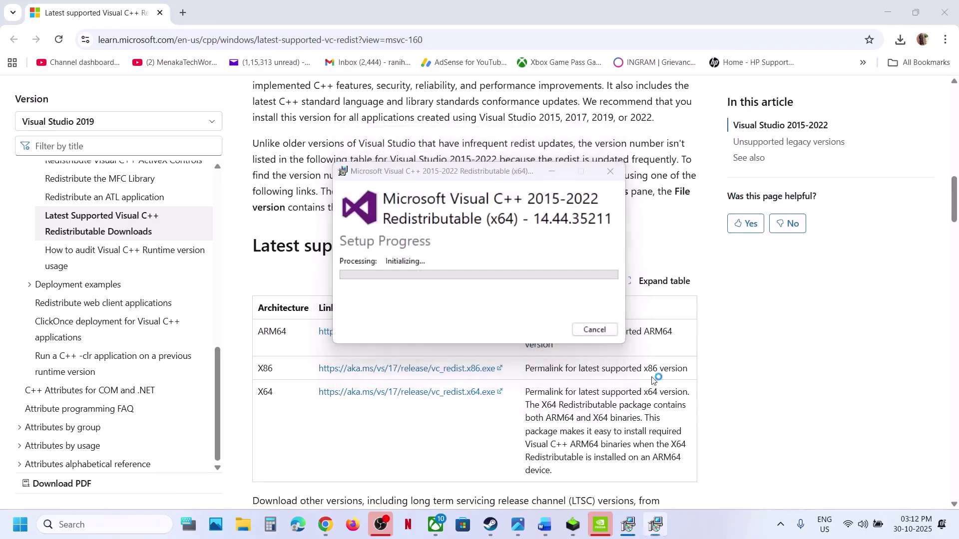
Step: Bring the x86 setup window forward, move it beside the x64 one, and close both finished Visual C++ installers
left_click(633, 531)
left_click_drag(517, 170, 203, 255)
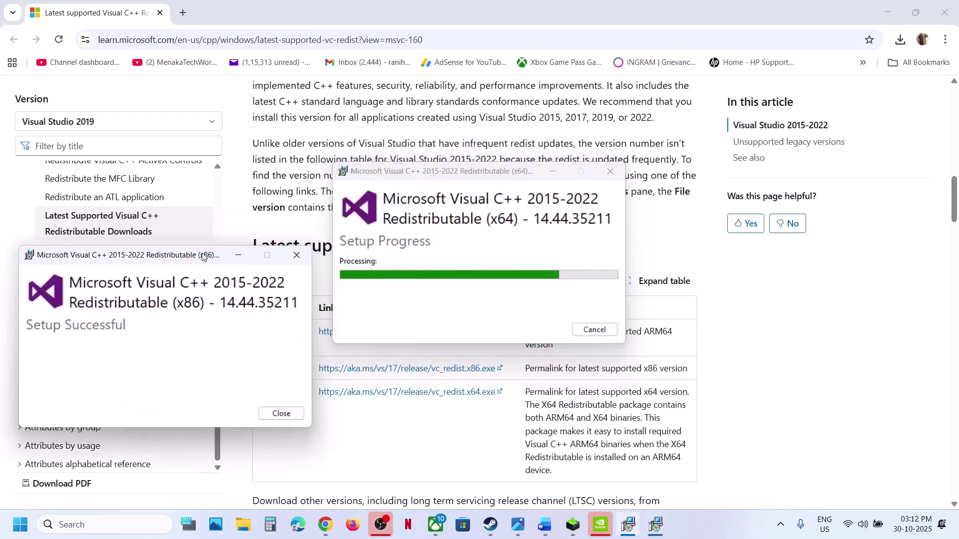
left_click(283, 415)
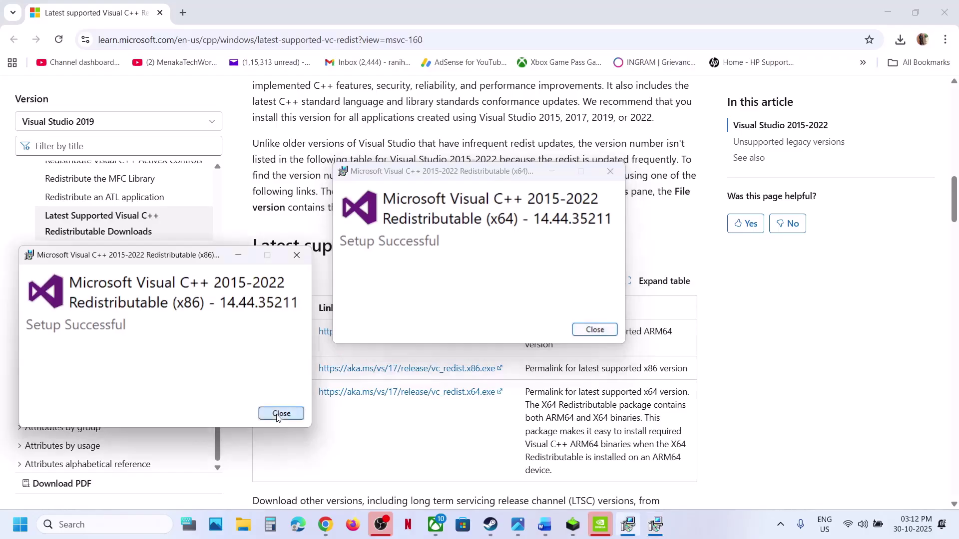
left_click(586, 331)
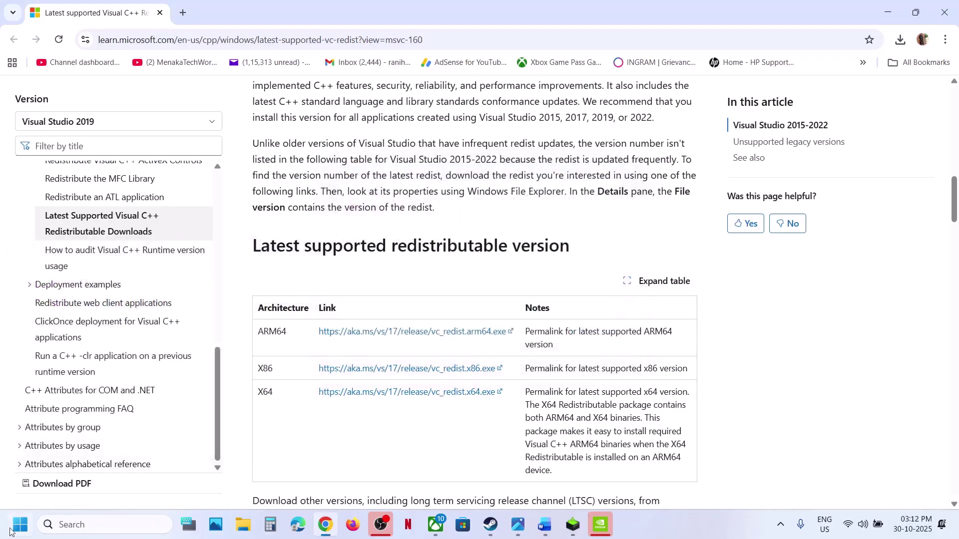
Step: Show the PC's restart option without restarting, and return to the Word document at Step 9
left_click(11, 530)
left_click(363, 481)
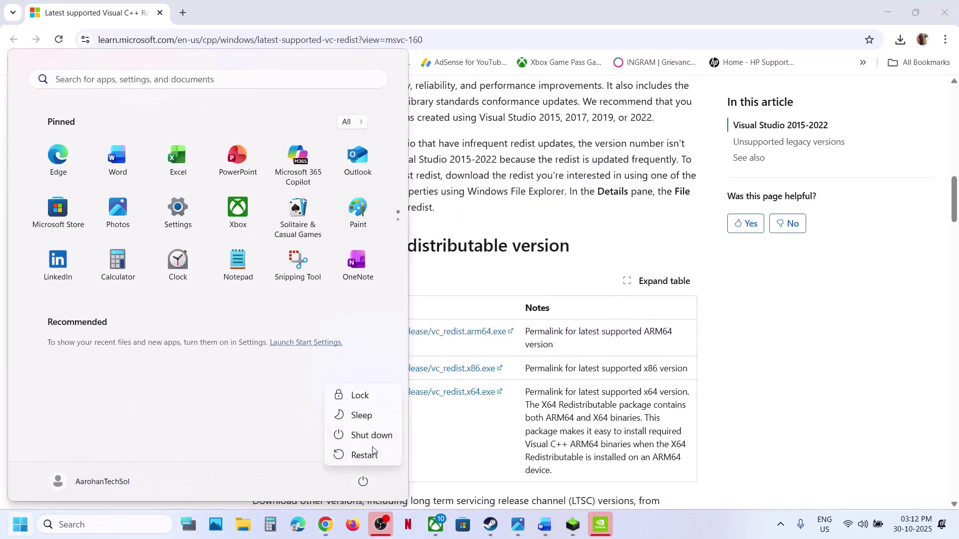
left_click(544, 524)
scroll(447, 350, "down", 2)
scroll(447, 350, "down", 2)
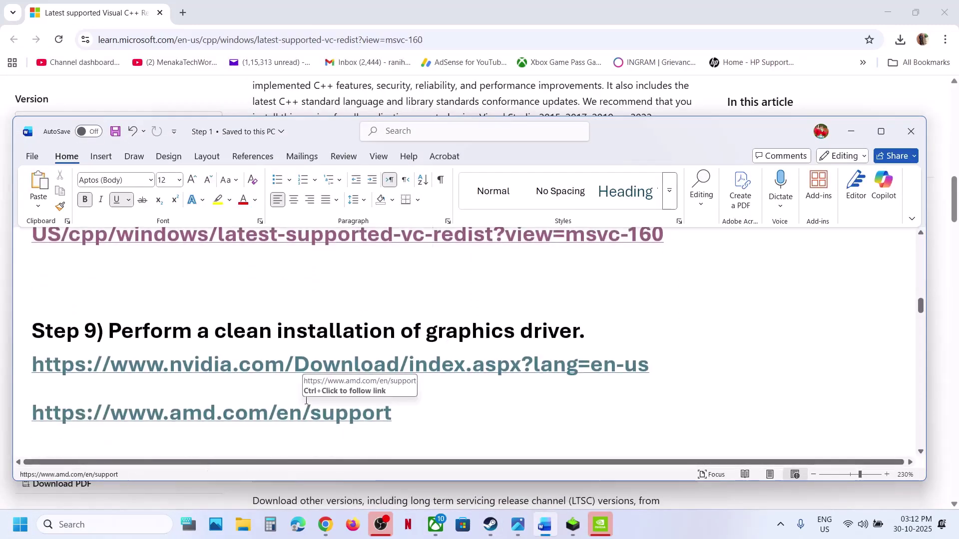
Step: Follow the NVIDIA link in Step 9 and search for GeForce RTX 3050 Laptop GPU drivers for Windows 11
left_click(256, 369, "ctrl")
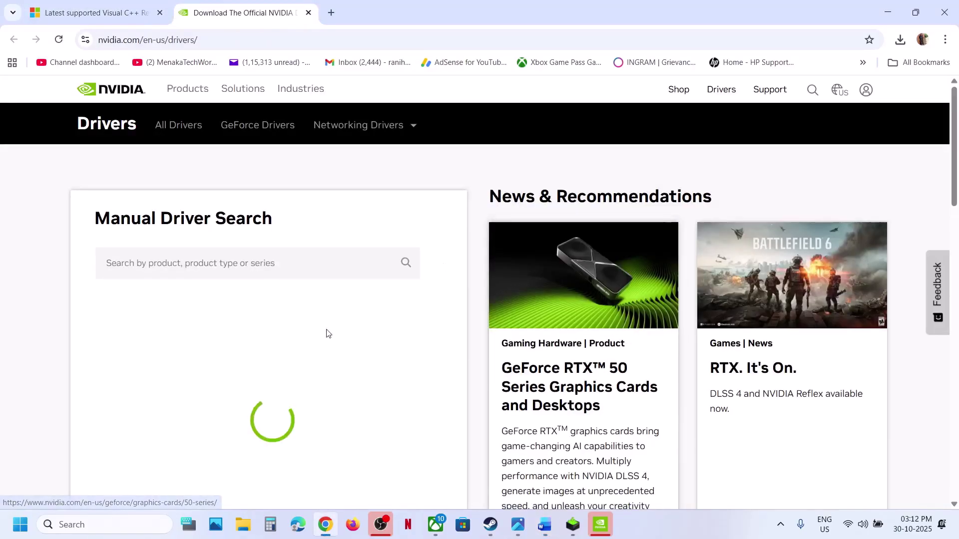
scroll(328, 333, "down", 3)
scroll(328, 333, "down", 2)
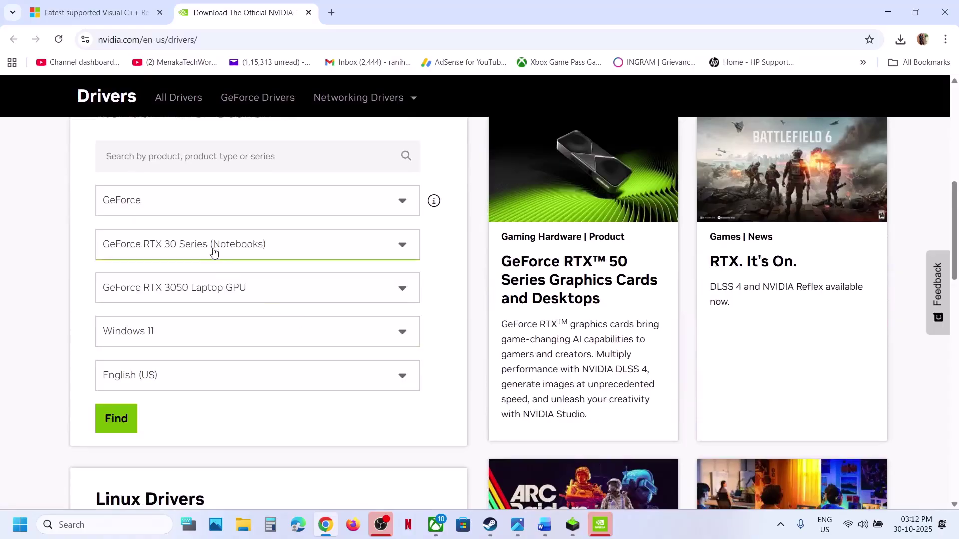
left_click(115, 425)
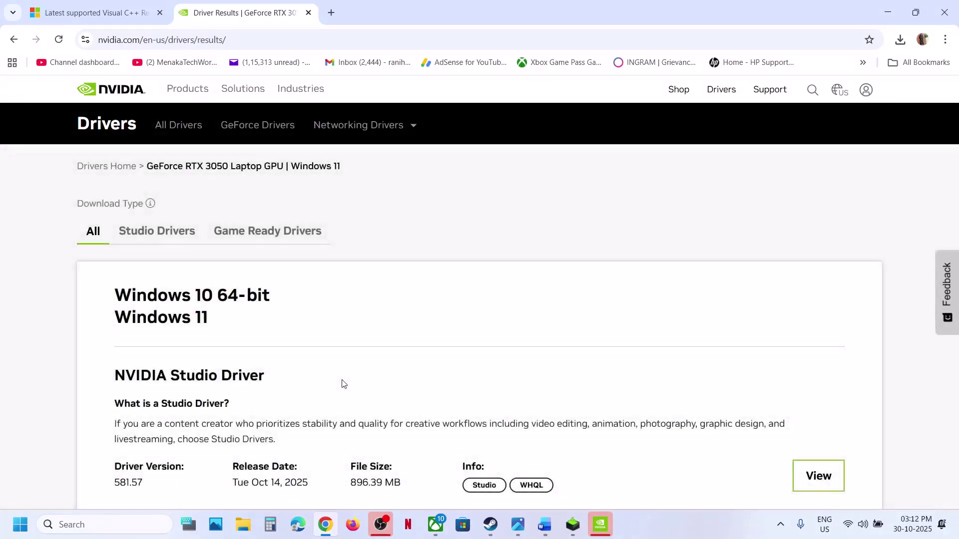
Step: Download the GeForce Game Ready Driver 581.57 and show its progress in the recent downloads
scroll(343, 381, "down", 5)
left_click_drag(171, 267, 559, 345)
left_click(799, 365)
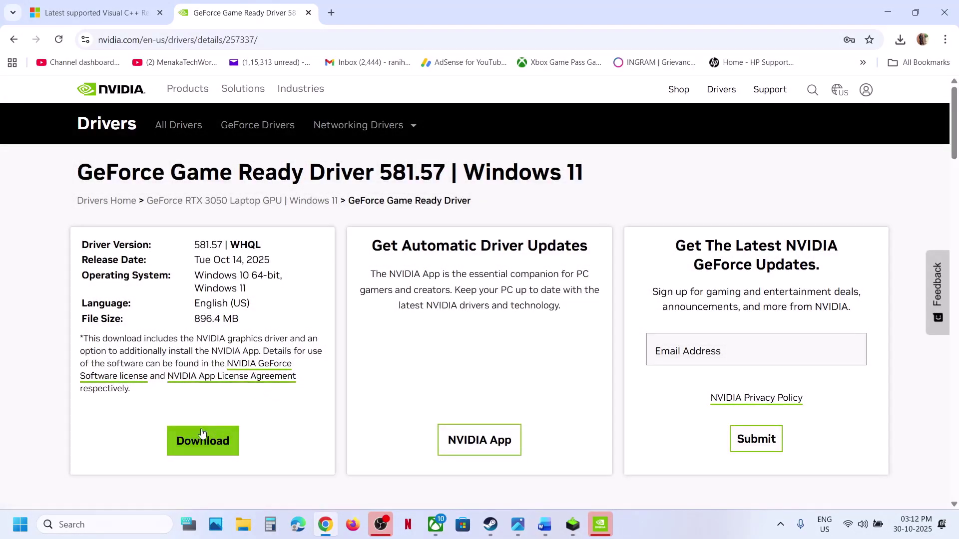
left_click(202, 433)
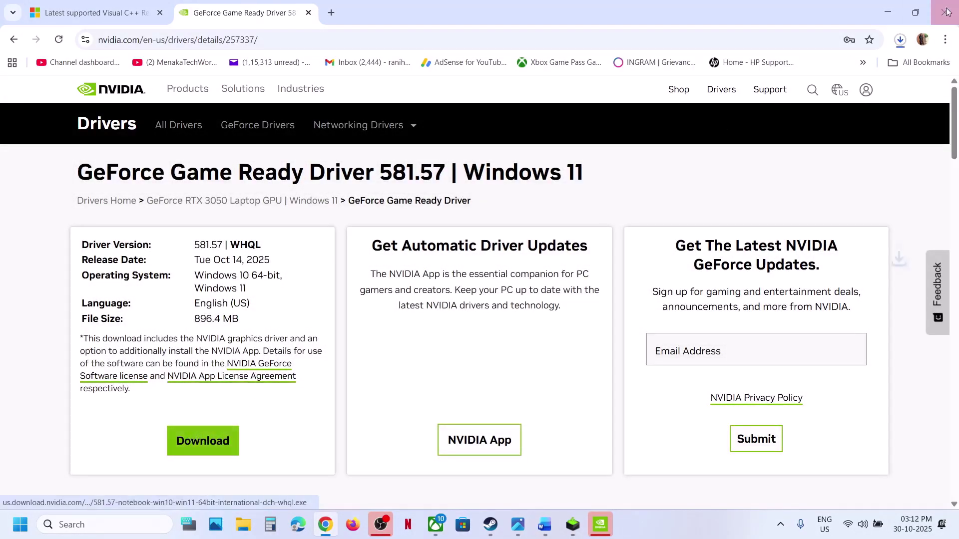
left_click(901, 39)
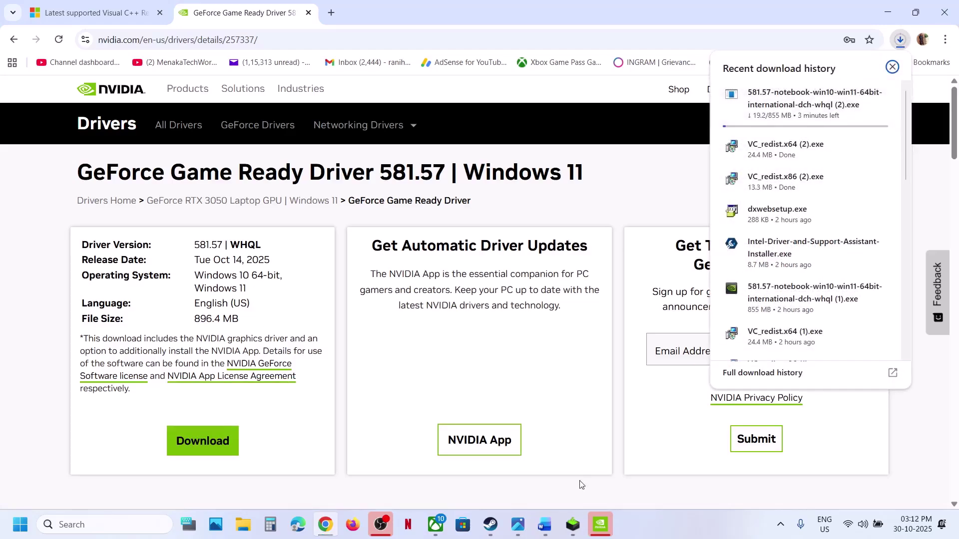
Step: Switch to the NVIDIA Installer, accept the licence agreement and continue with Custom (Advanced) to the clean installation option
left_click(573, 528)
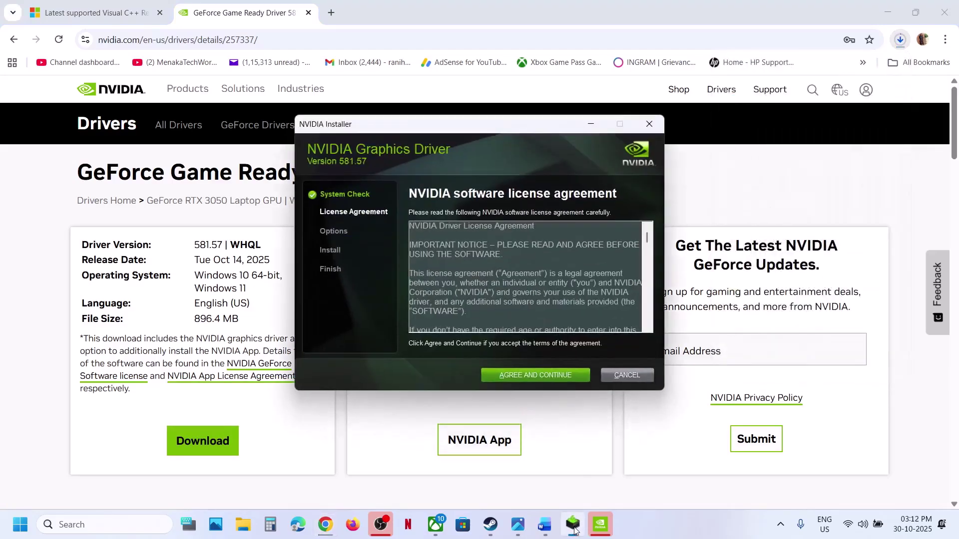
left_click(515, 375)
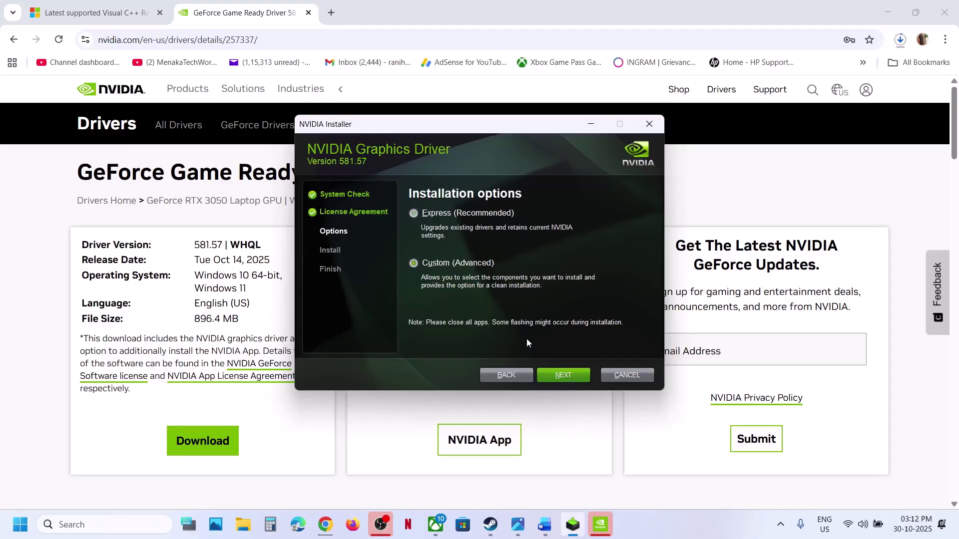
left_click(544, 370)
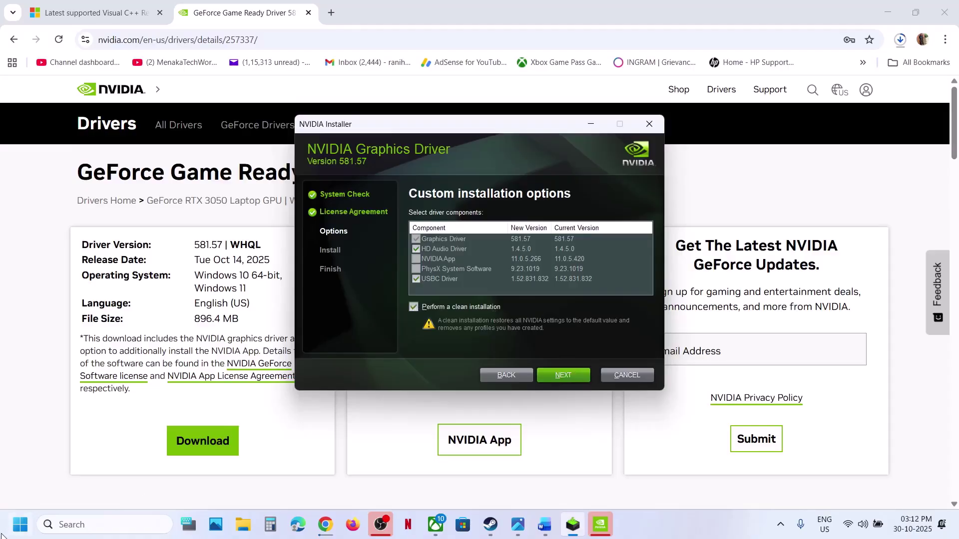
Step: Show the PC's restart option again without restarting, and return to the Word document at Step 10
left_click(20, 524)
left_click(363, 481)
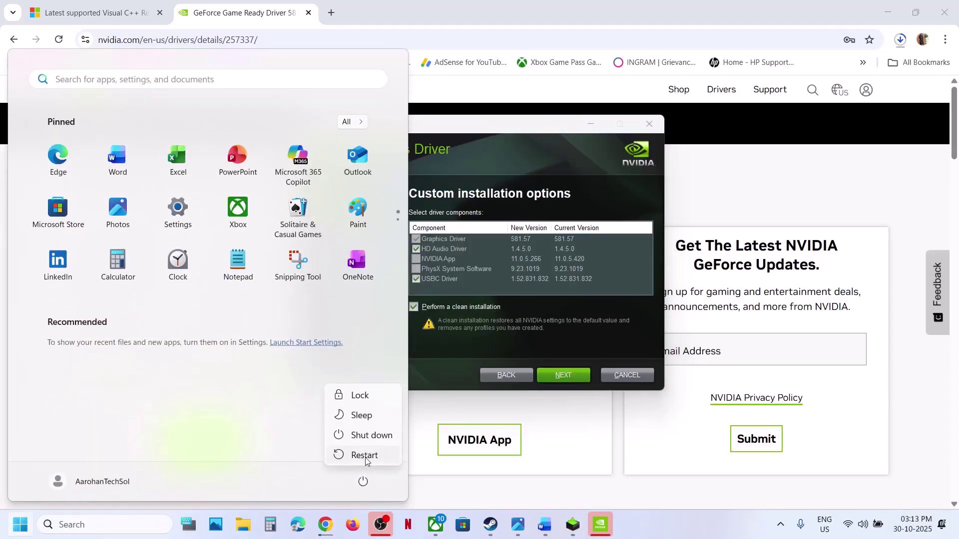
left_click(545, 524)
left_click(545, 524)
scroll(365, 376, "down", 2)
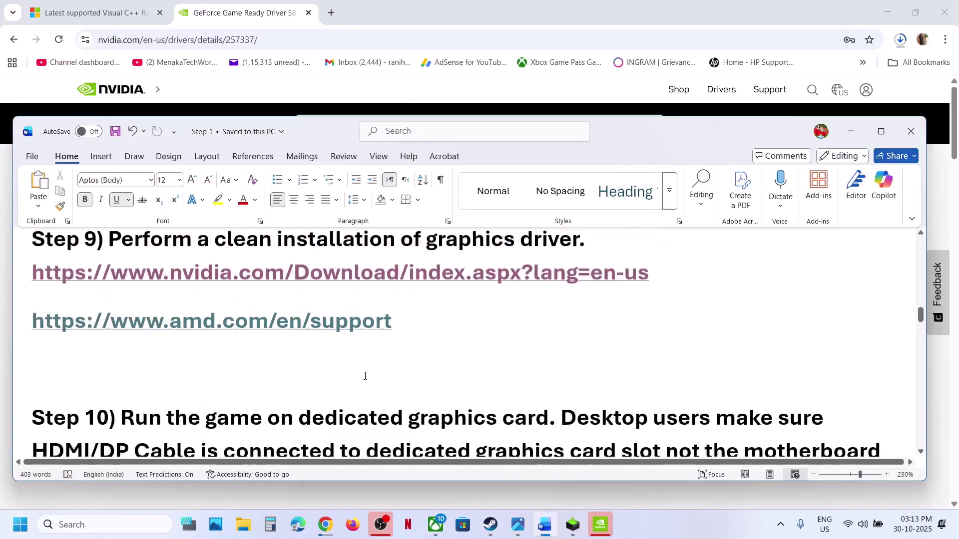
scroll(365, 376, "down", 2)
Step: Copy the word "graphics" from Step 10, search Windows for it and open Graphics settings
left_click(439, 340, "ctrl")
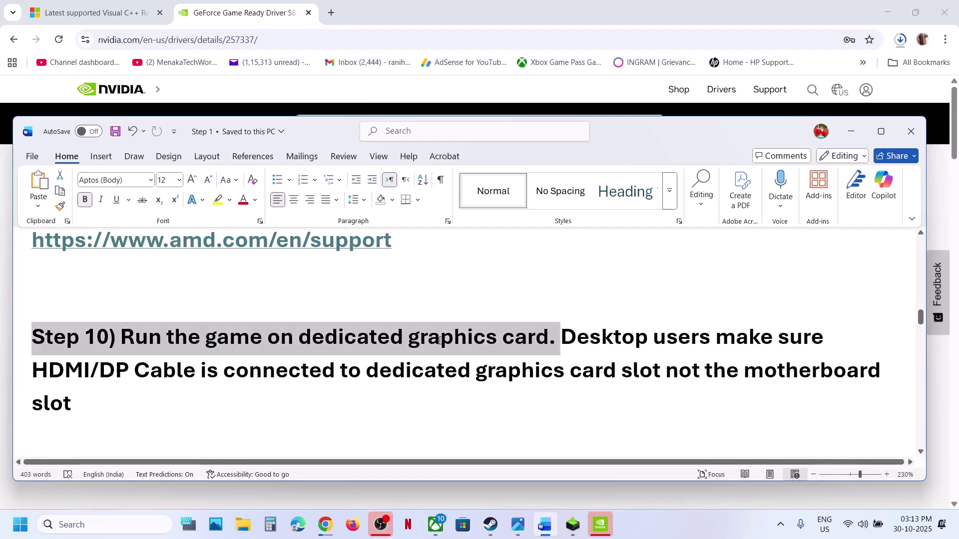
double_click(440, 340)
key("ctrl+c")
left_click(89, 524)
key("ctrl+v")
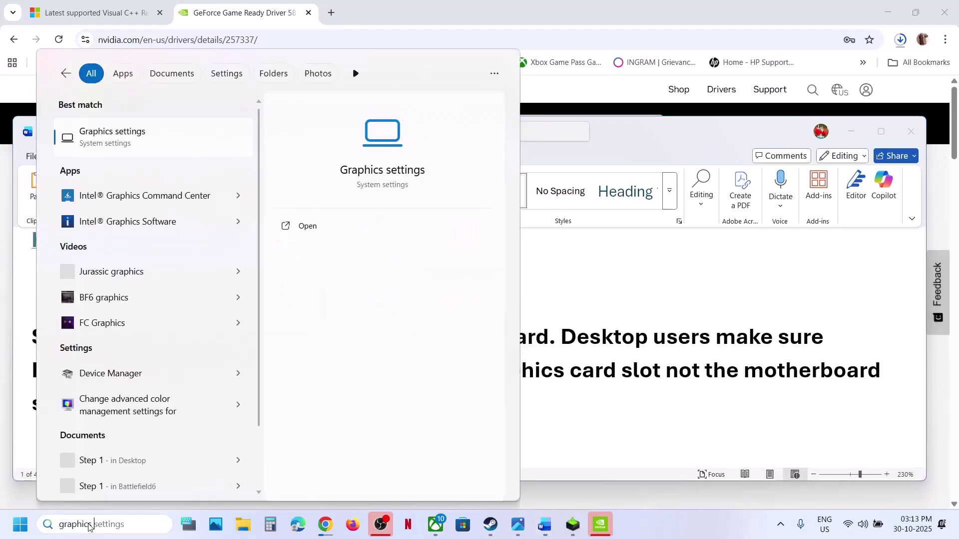
left_click(137, 134)
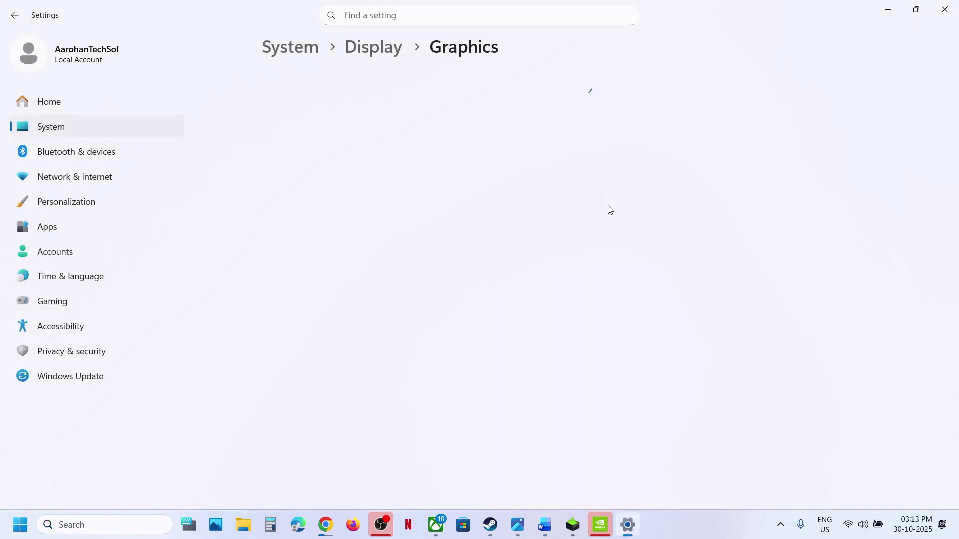
Step: Try to add the TheOuterWorlds2 application from the main game folder as a desktop app in the Graphics settings
left_click(719, 344)
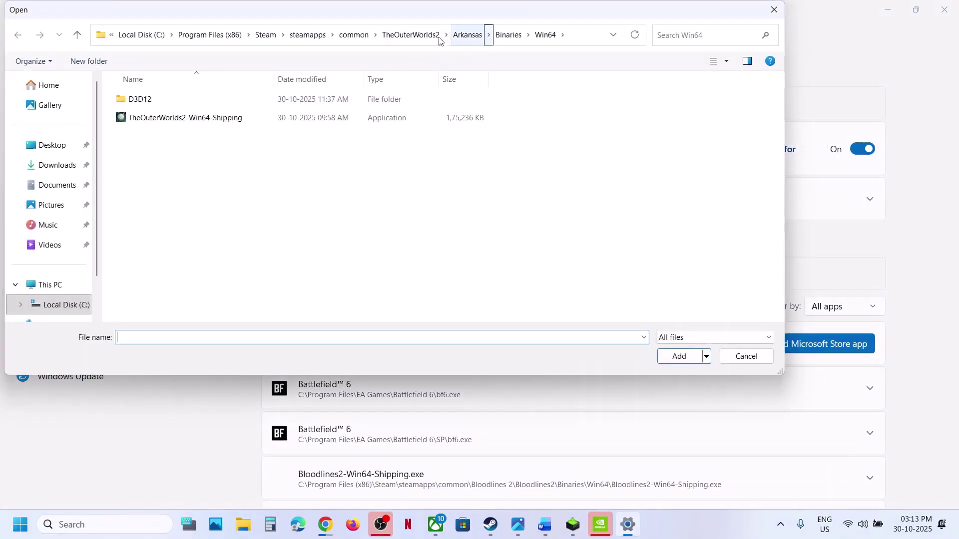
left_click(417, 34)
left_click(164, 195)
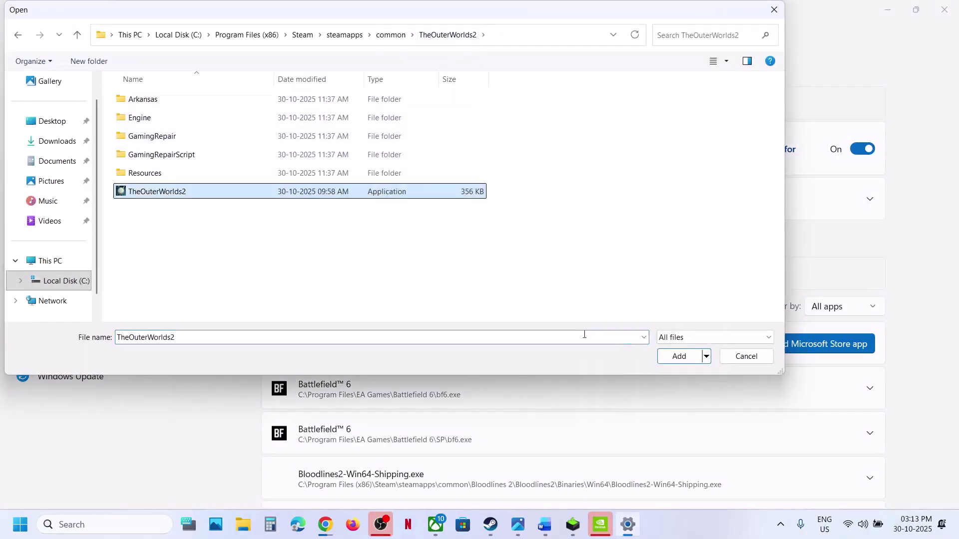
left_click(672, 357)
Step: Set the GPU preference of BootstrapPackagedGame to High Performance (NVIDIA GeForce RTX 3050 Laptop GPU)
scroll(357, 436, "down", 3)
scroll(358, 436, "down", 2)
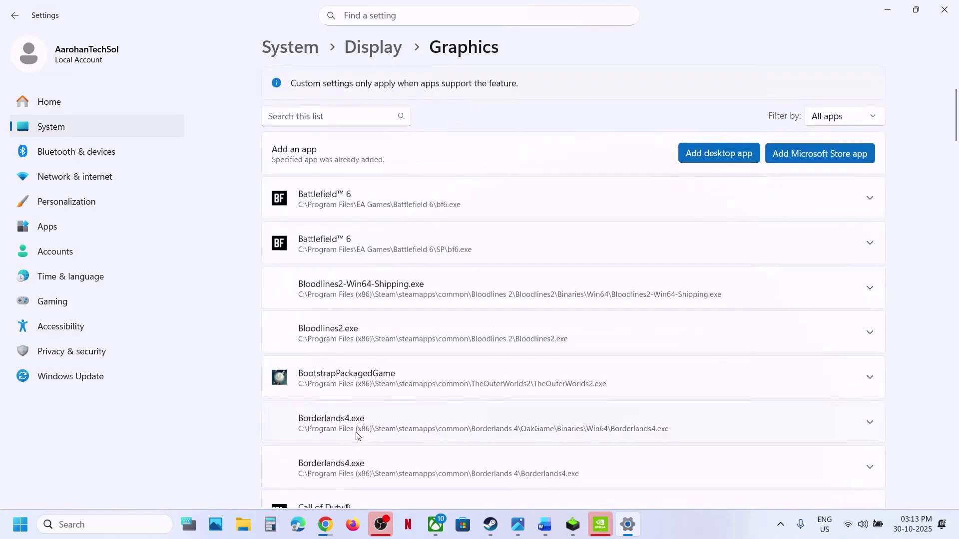
left_click(649, 382)
left_click(729, 417)
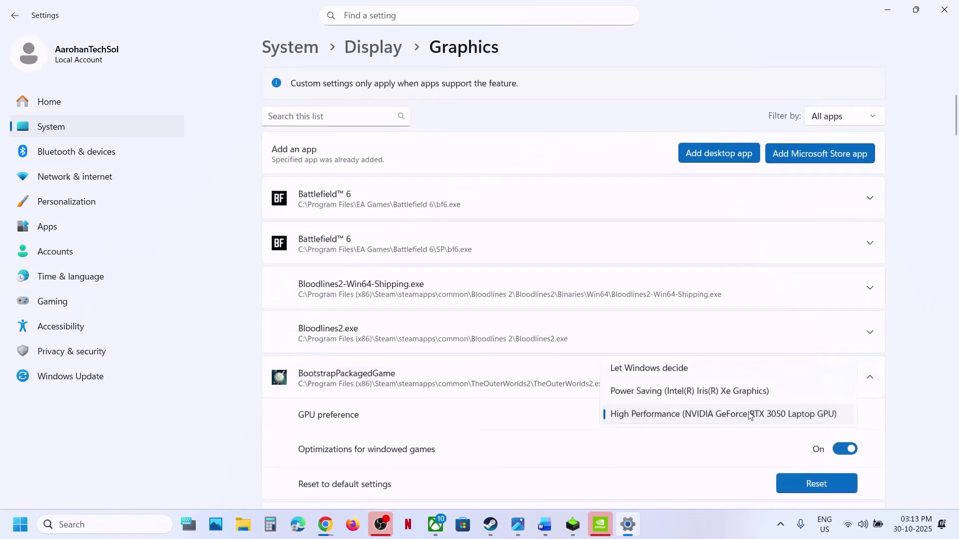
left_click(728, 414)
Step: Try to add TheOuterWorlds2-Win64-Shipping from the Arkansas\Binaries\Win64 folder as a desktop app in the Graphics settings
left_click(718, 154)
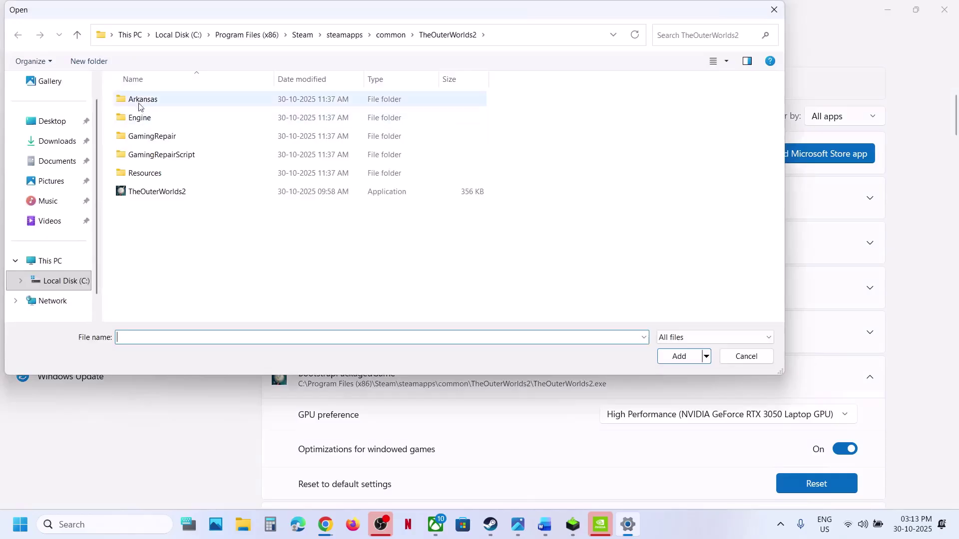
double_click(139, 100)
double_click(139, 100)
double_click(140, 102)
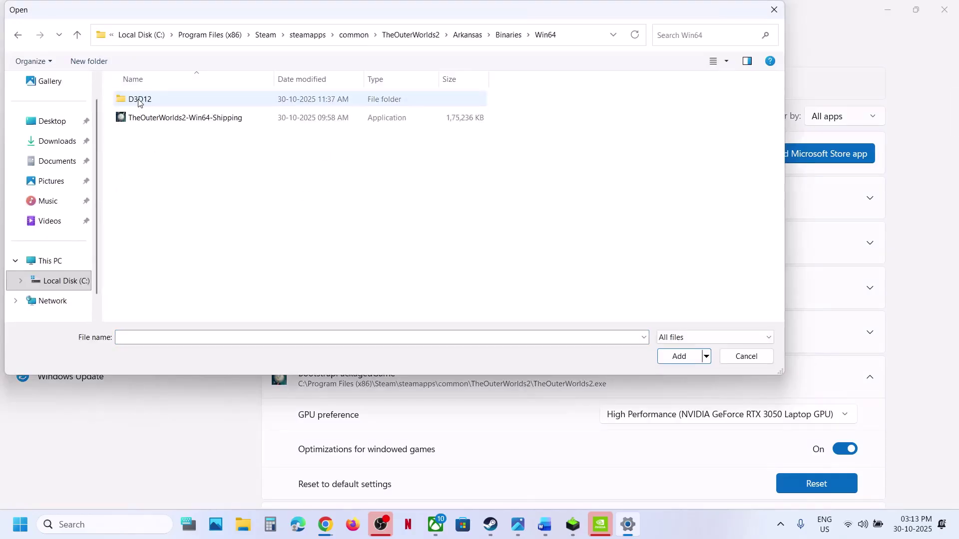
left_click(179, 117)
left_click(673, 365)
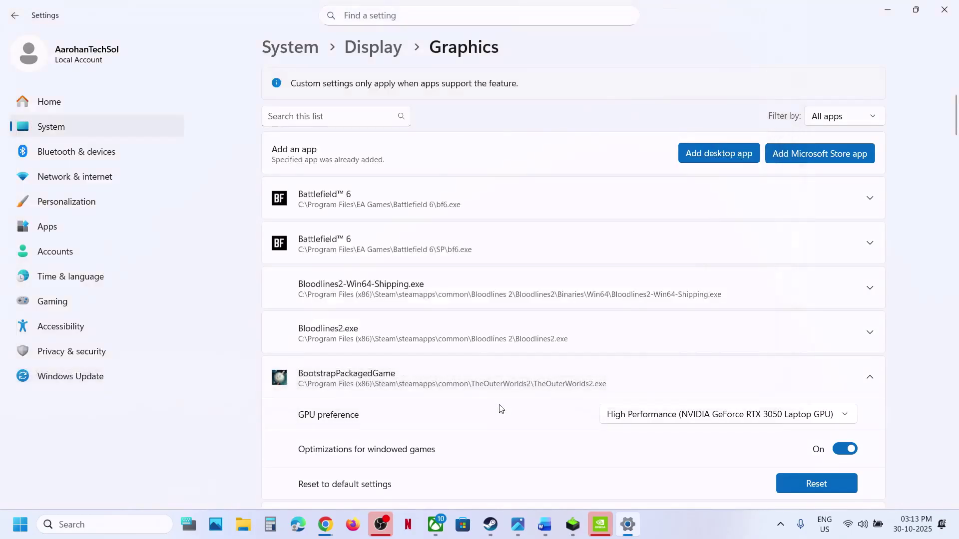
Step: Set the GPU preference of TheOuterWorlds2 to High Performance (NVIDIA GeForce RTX 3050 Laptop GPU) and close Settings
scroll(499, 407, "down", 15)
scroll(501, 408, "down", 20)
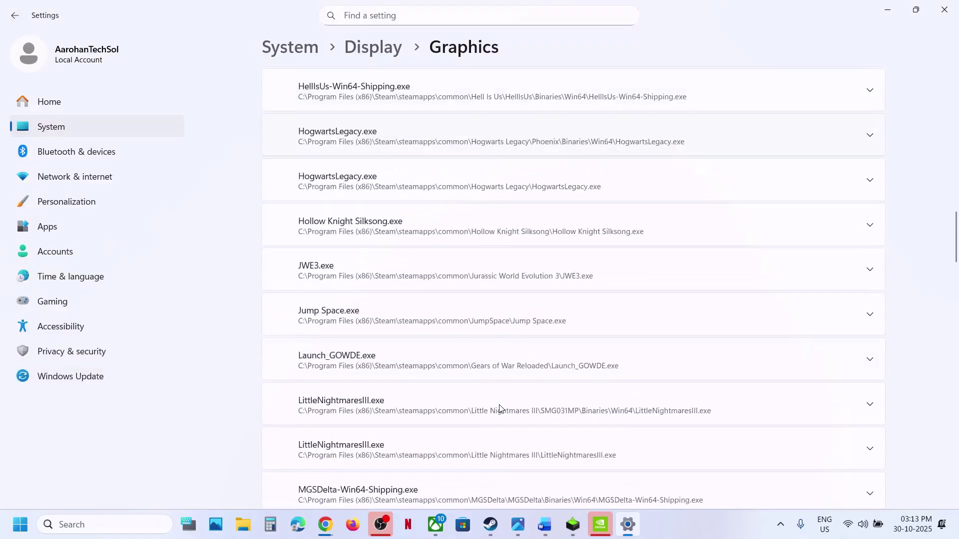
scroll(500, 407, "down", 12)
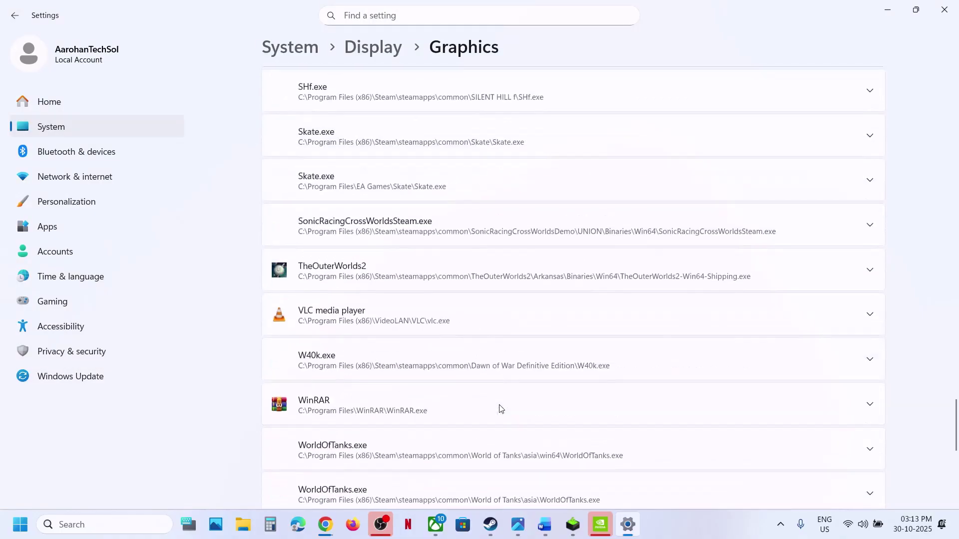
scroll(529, 407, "up", 4)
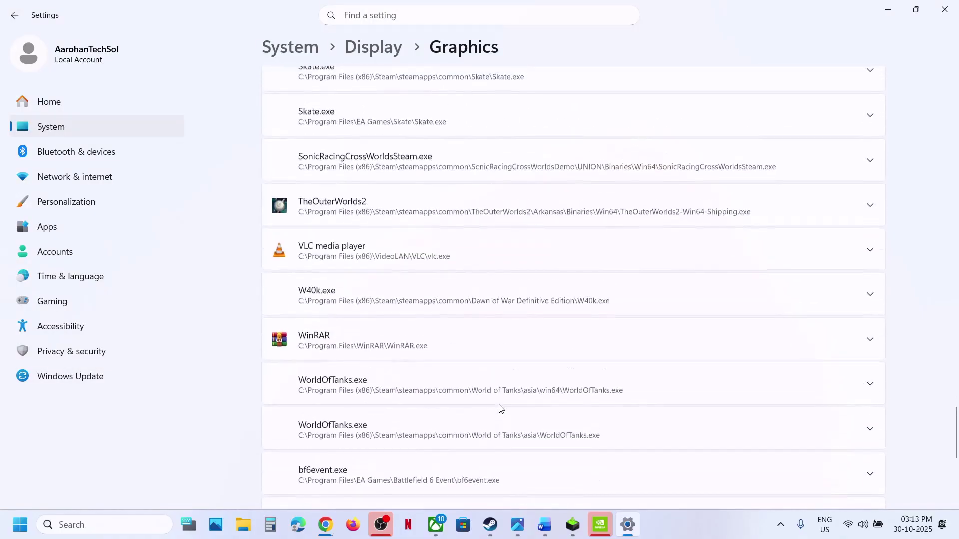
left_click(394, 215)
left_click(742, 300)
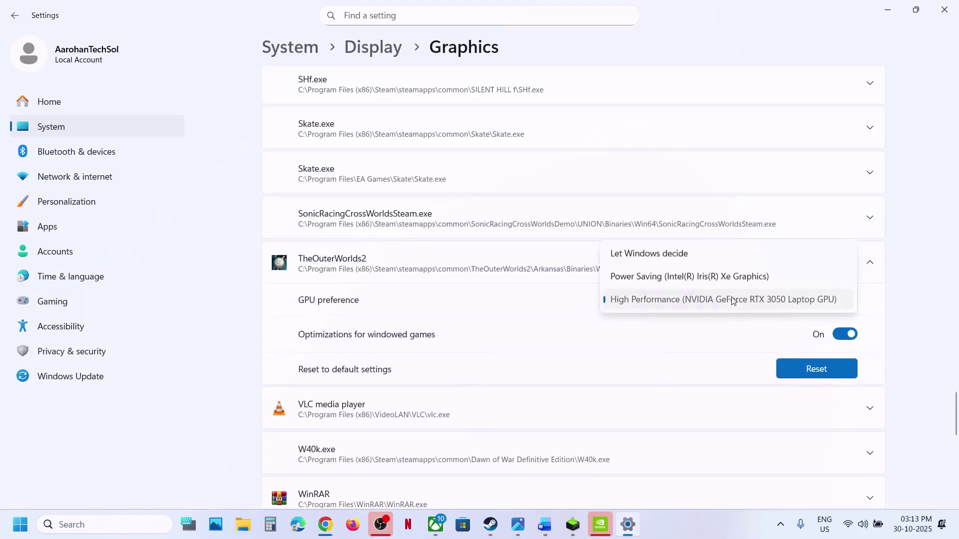
left_click(741, 300)
left_click(943, 9)
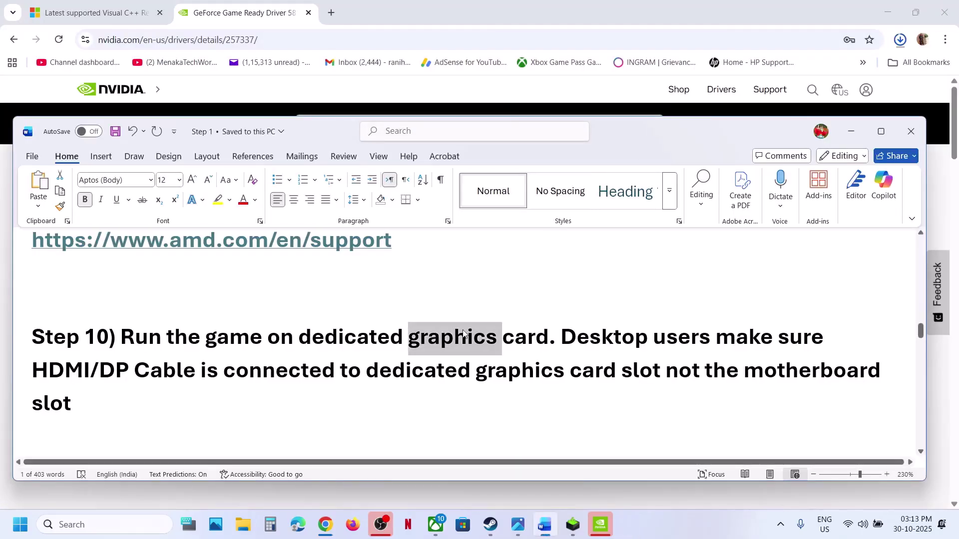
Step: Highlight the Step 10 note for desktop users about the HDMI/DP cable and move on to Step 11
left_click_drag(582, 335, 103, 415)
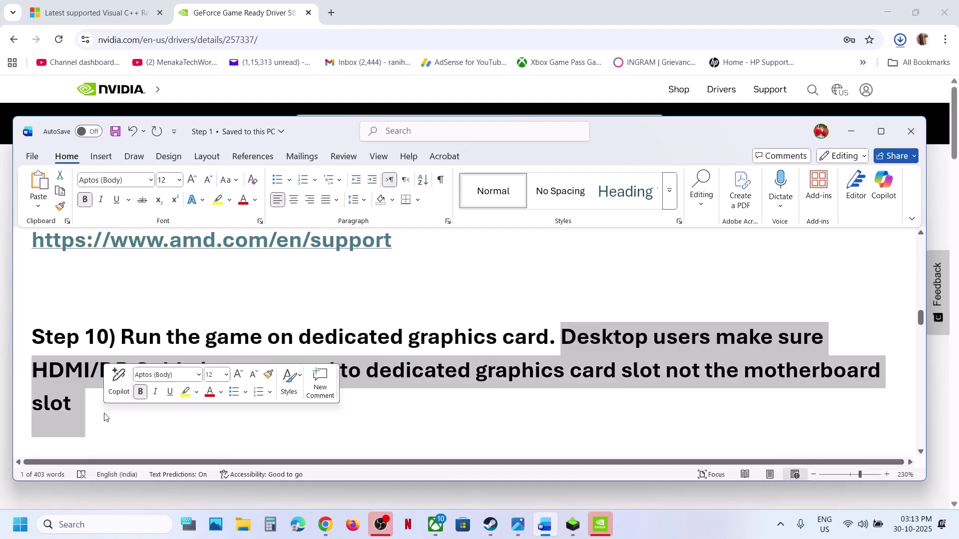
left_click(103, 415)
scroll(104, 412, "down", 2)
scroll(104, 412, "down", 2)
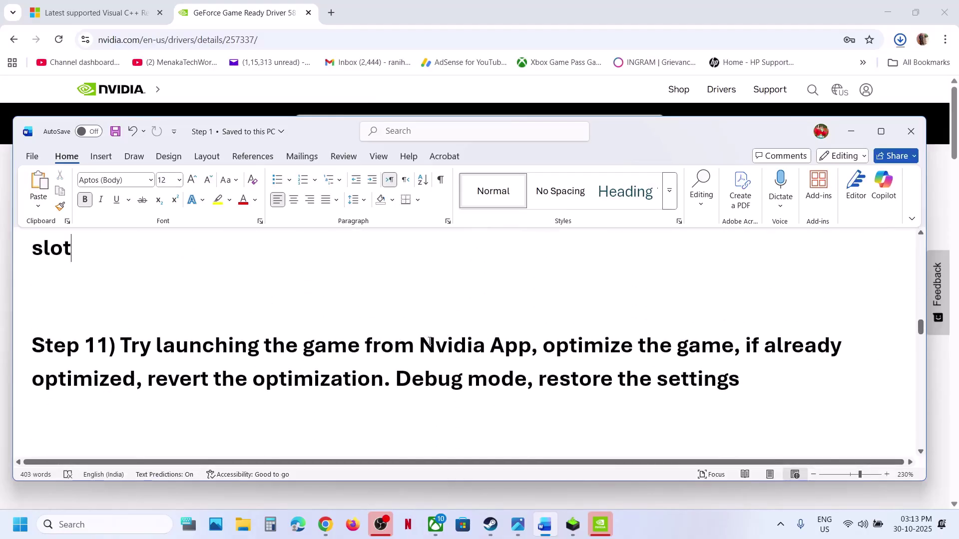
Step: Search Windows for "nvi", open the NVIDIA App and show the program settings of The Outer Worlds 2
left_click(128, 522)
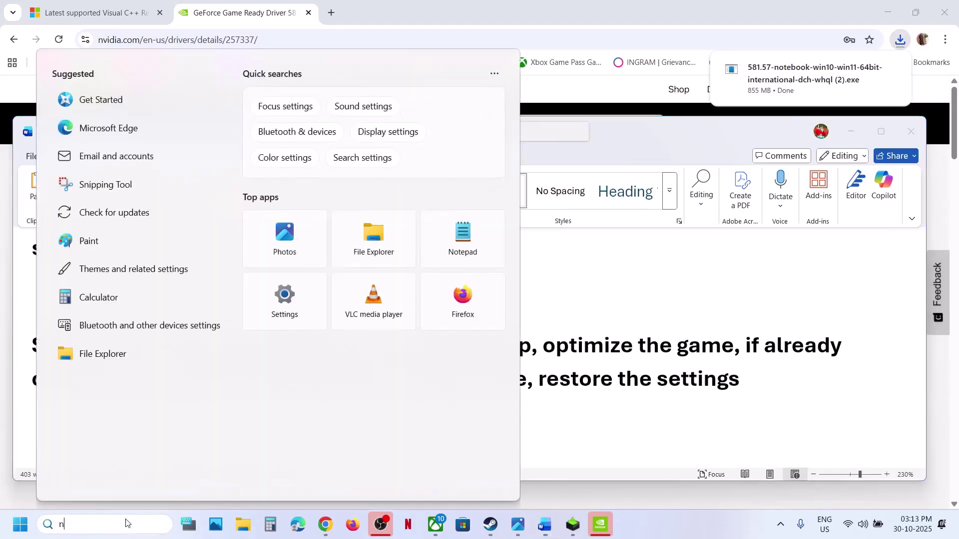
type("nvi")
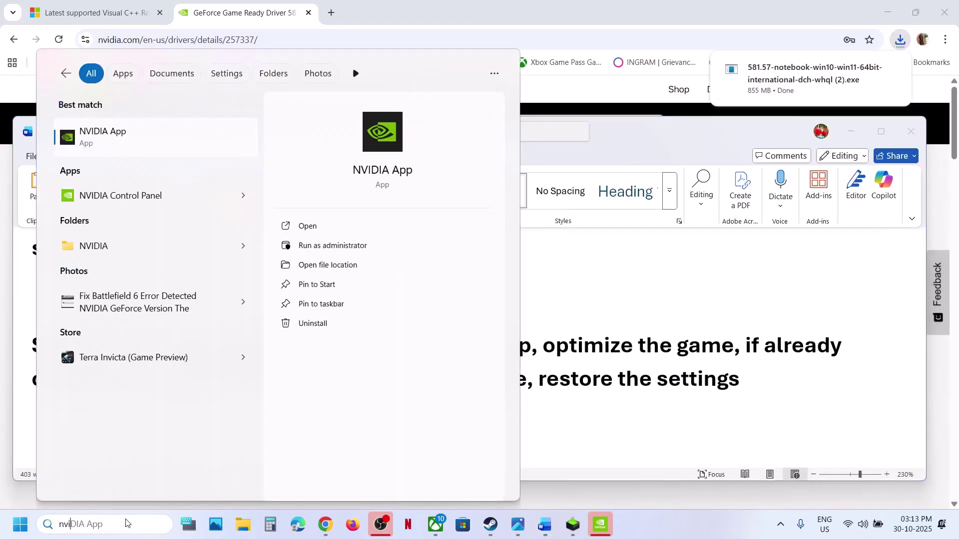
key("Return")
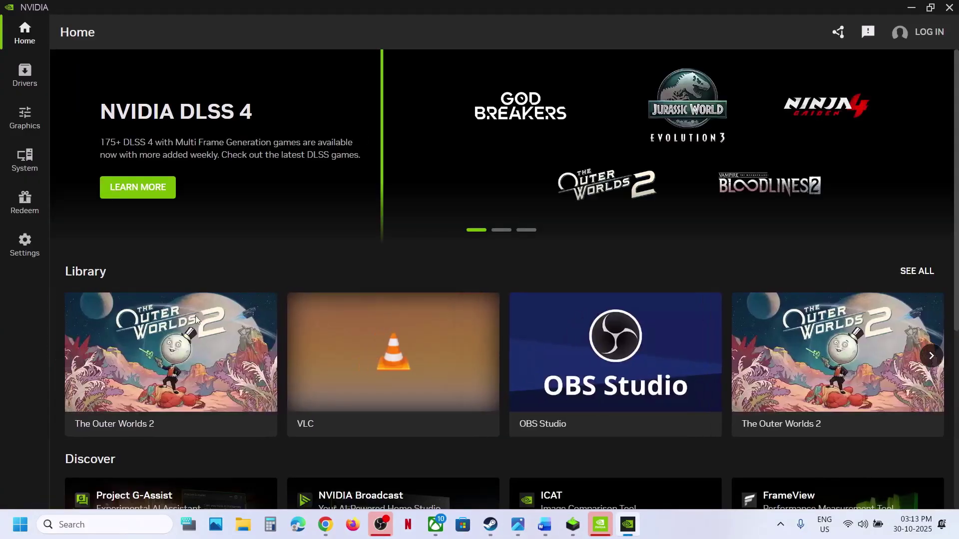
mouse_move(175, 368)
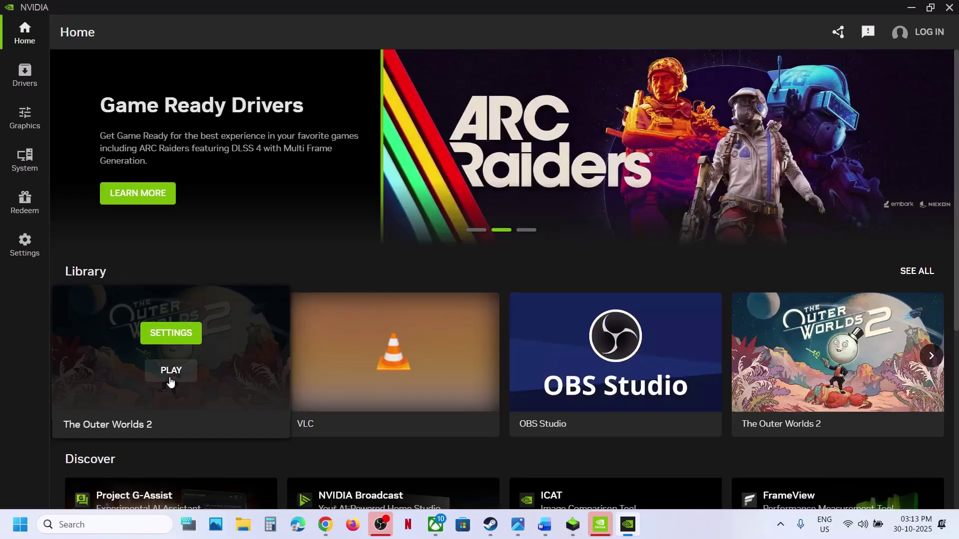
left_click(171, 333)
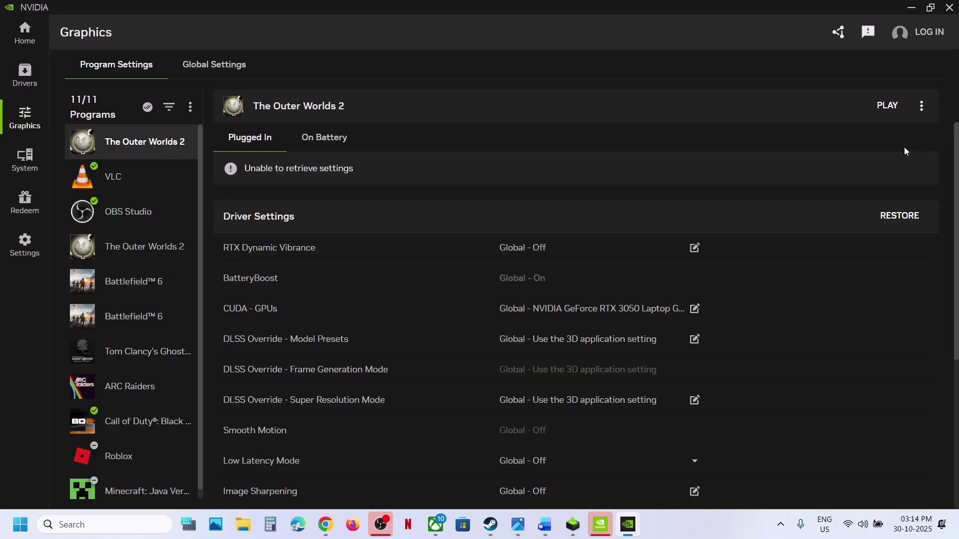
Step: Demonstrate optimization on VLC in the program settings by optimizing it and reverting the optimization
left_click(125, 179)
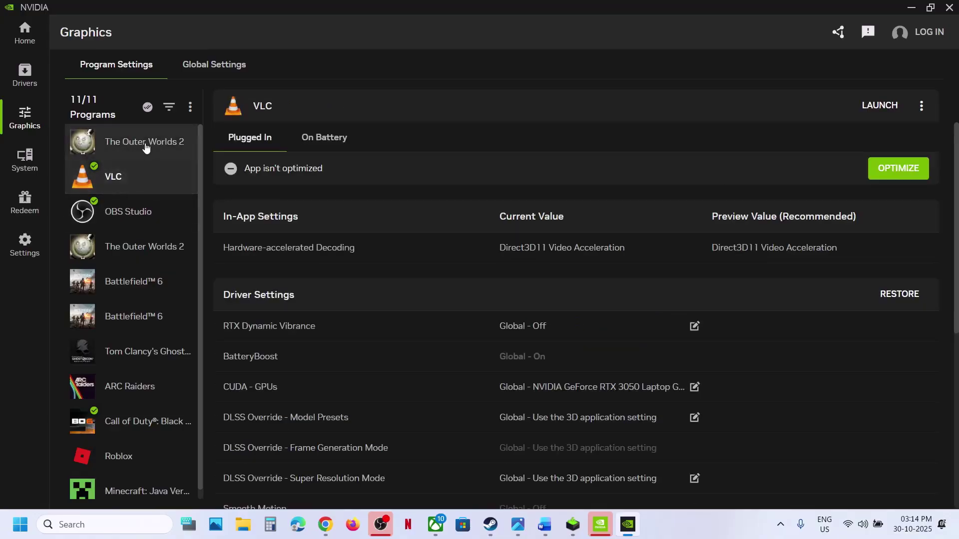
left_click(902, 173)
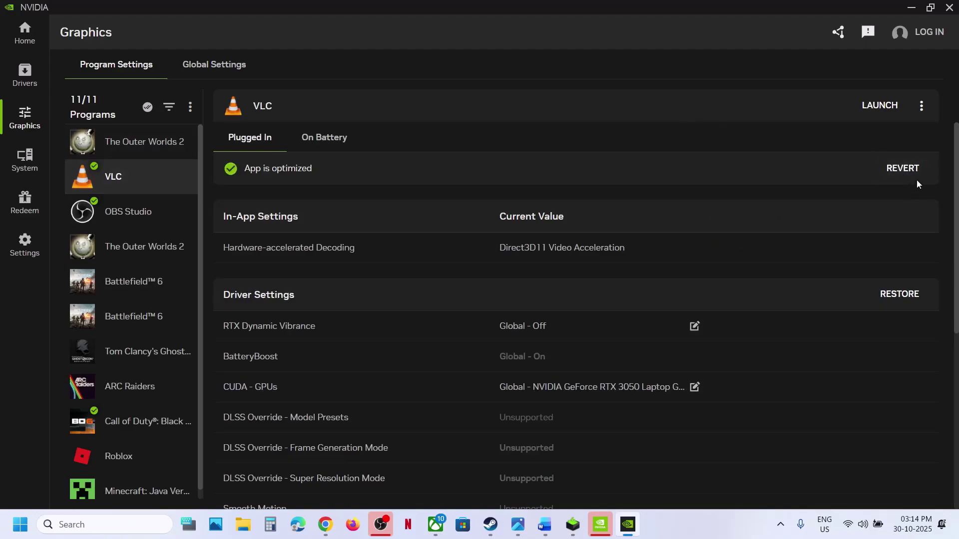
left_click(907, 175)
Step: Check the NVIDIA overlay setting, close the NVIDIA App and highlight the debug mode item in Step 11
left_click(25, 247)
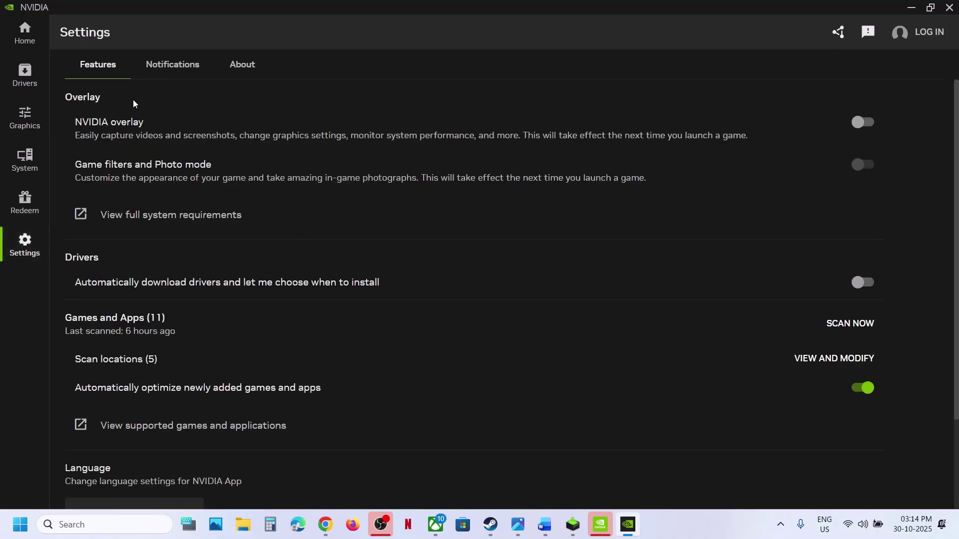
left_click(949, 8)
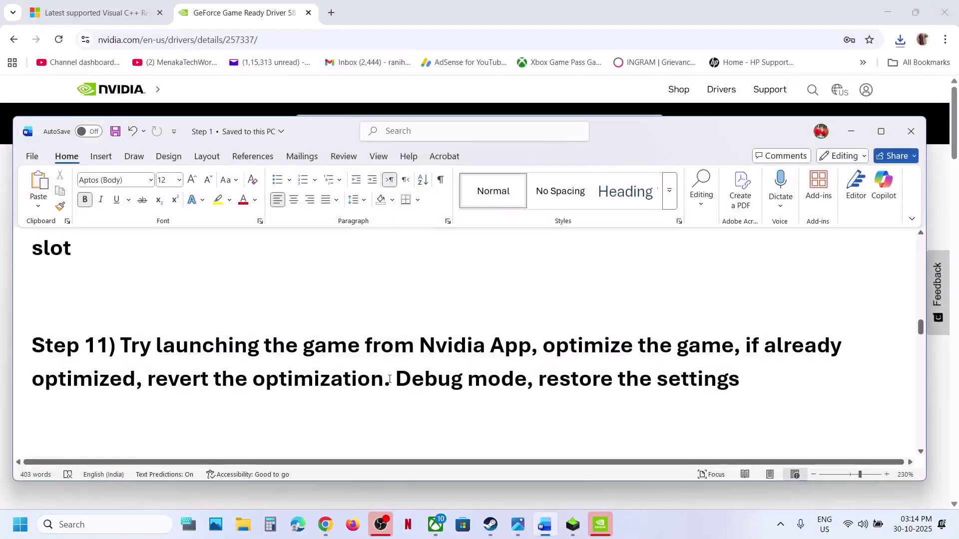
left_click_drag(395, 379, 502, 384)
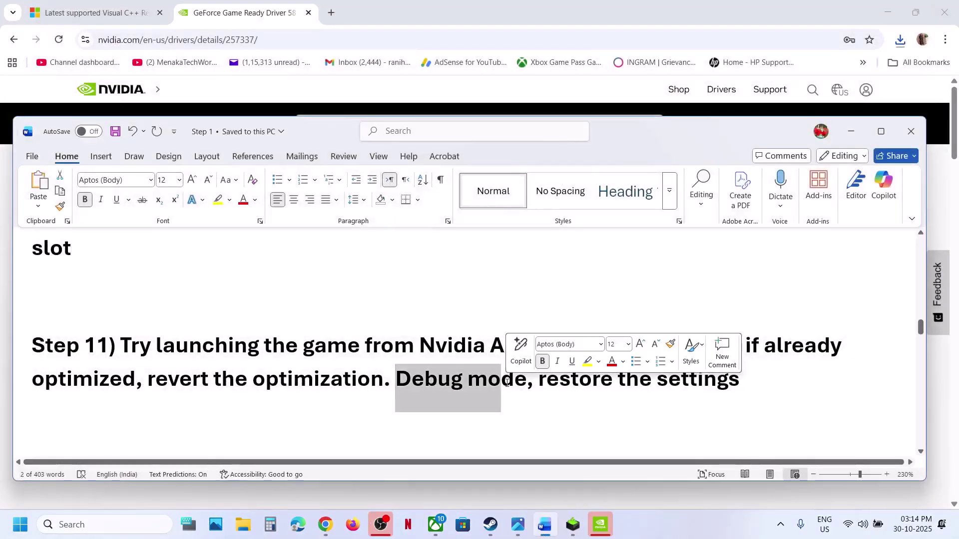
Step: Show the desktop and open the NVIDIA Control Panel from it
key("super+d")
right_click(443, 340)
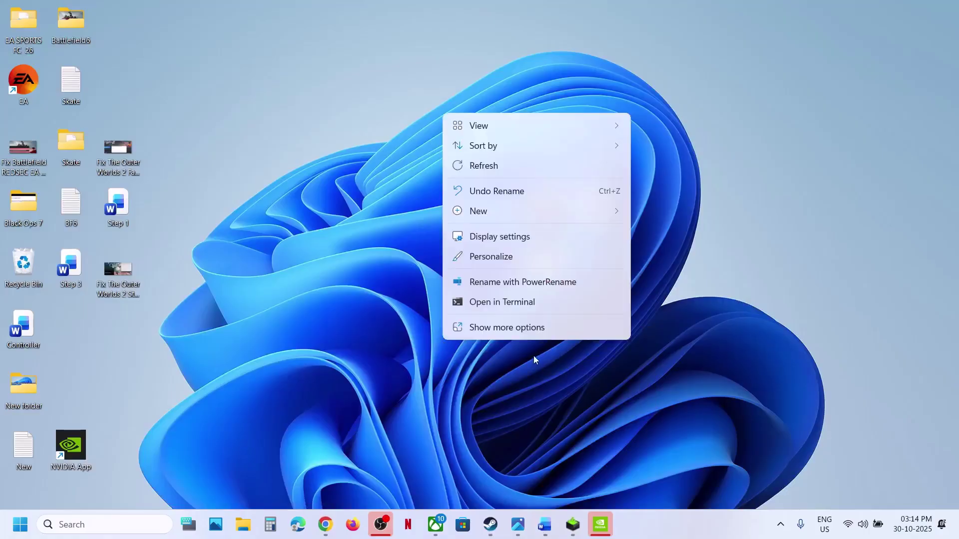
left_click(514, 328)
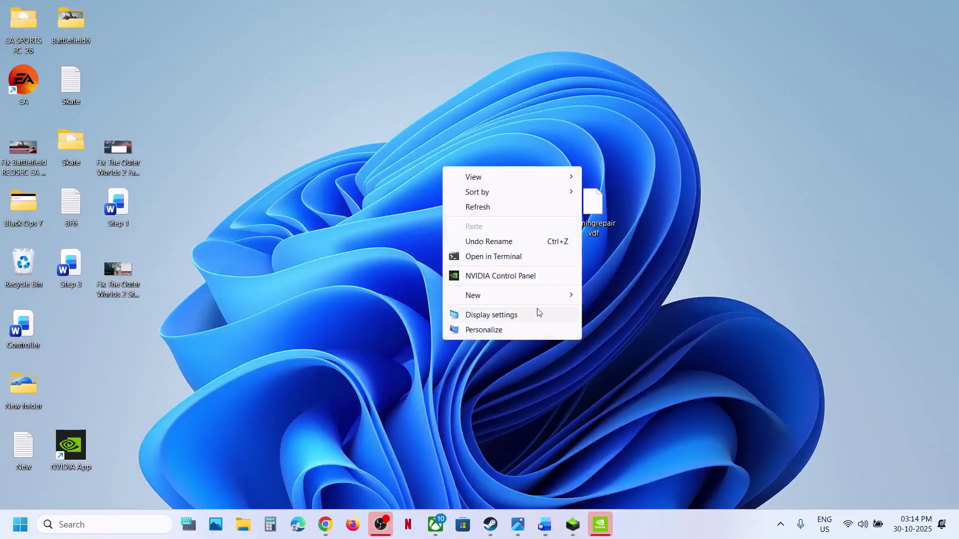
left_click(496, 278)
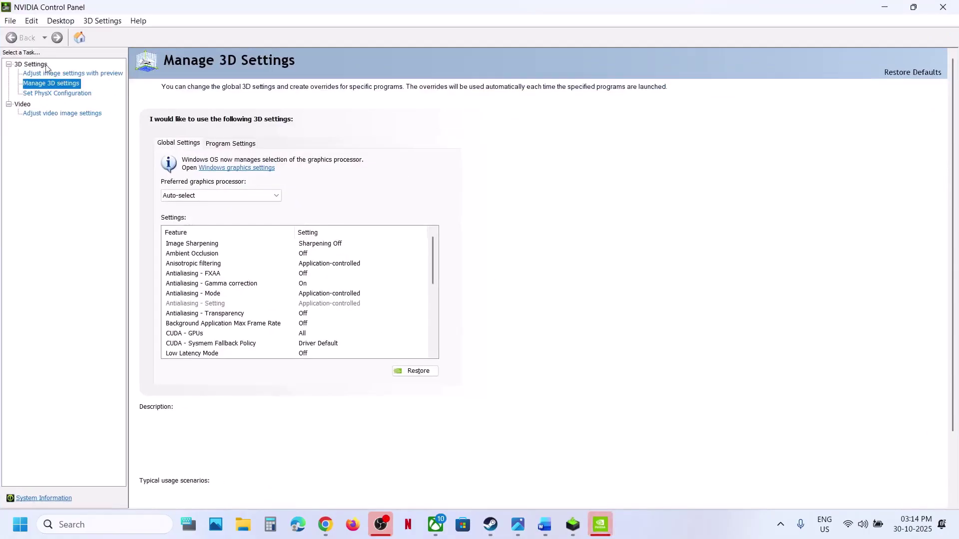
Step: Turn Debug Mode off and on again in the NVIDIA Control Panel and check its state
left_click(133, 21)
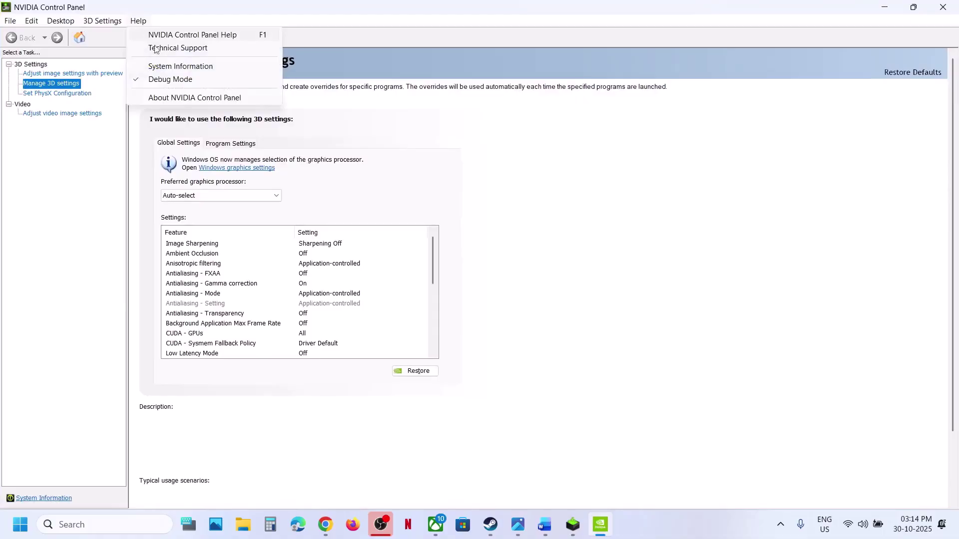
left_click(168, 80)
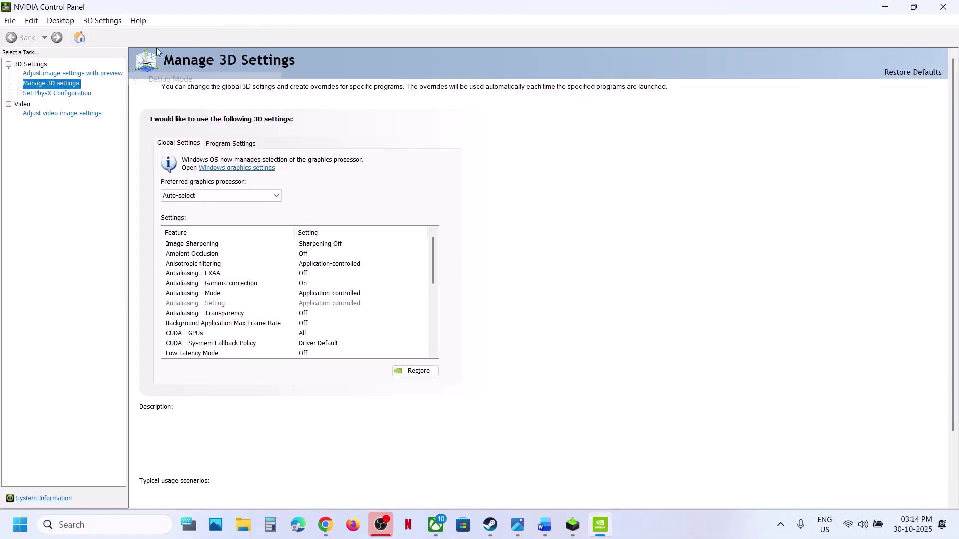
left_click(139, 21)
left_click(163, 81)
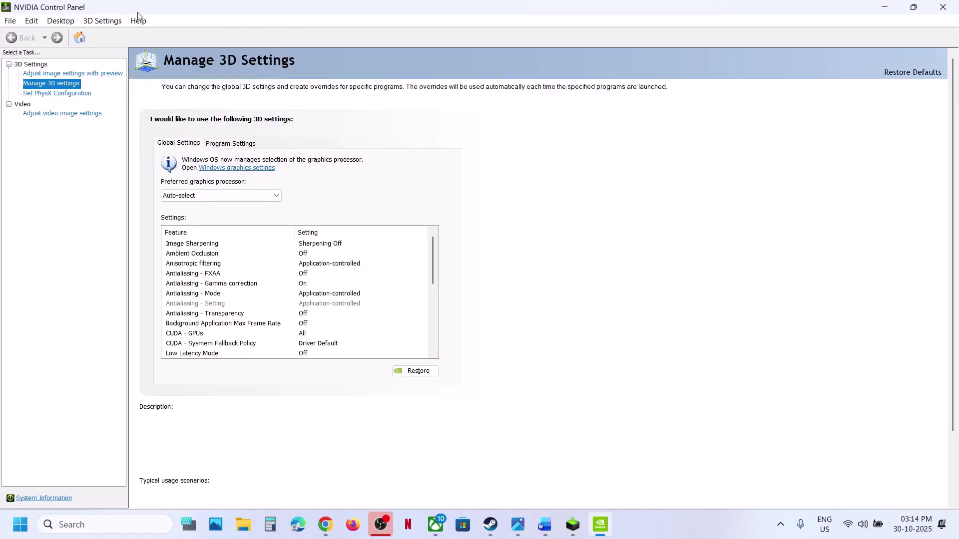
left_click(139, 21)
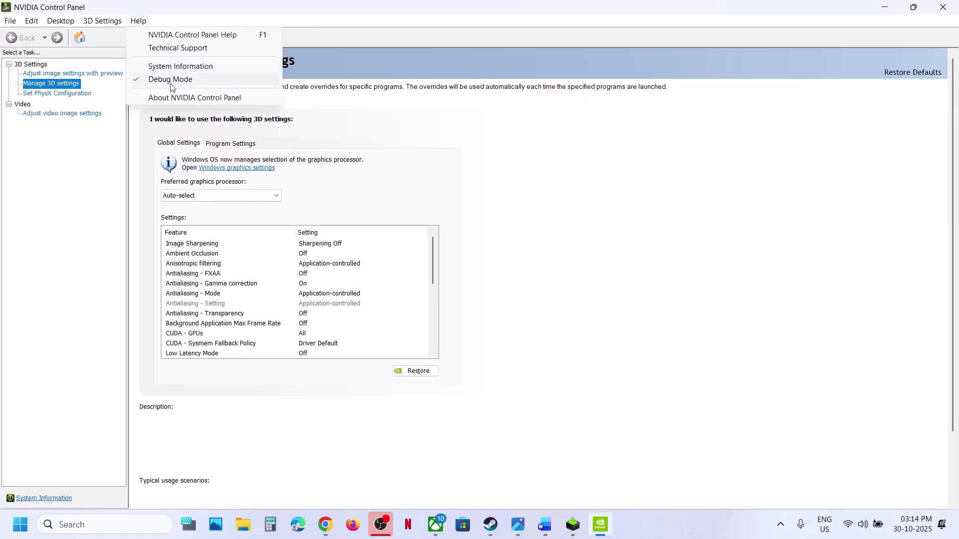
left_click(70, 227)
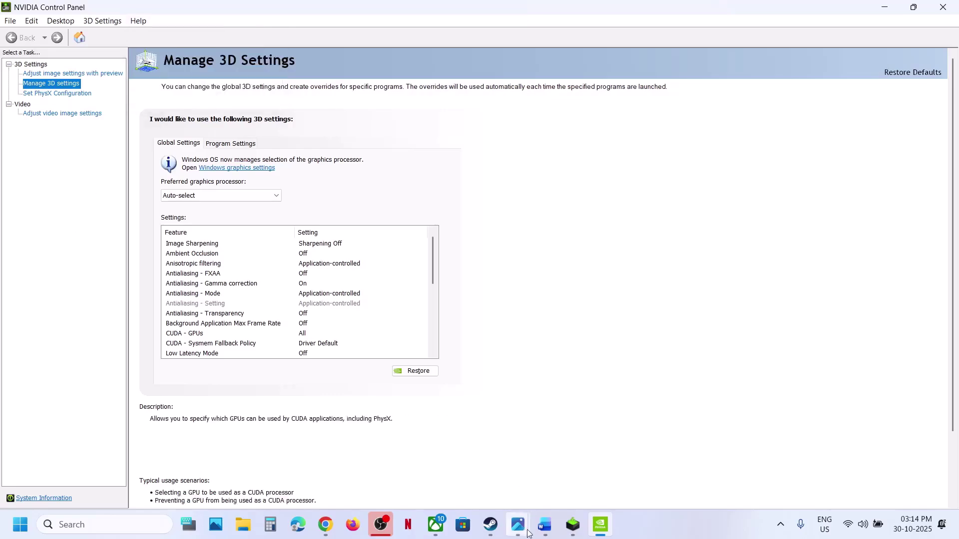
Step: Highlight "restore the settings" in Step 11 of the Word document and return to the NVIDIA Control Panel
left_click(544, 524)
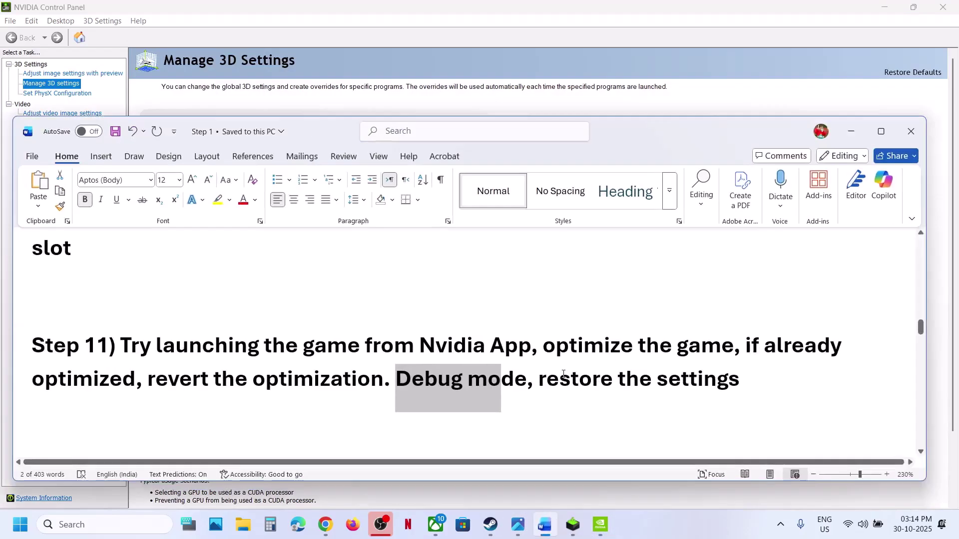
left_click_drag(539, 379, 739, 380)
left_click(738, 97)
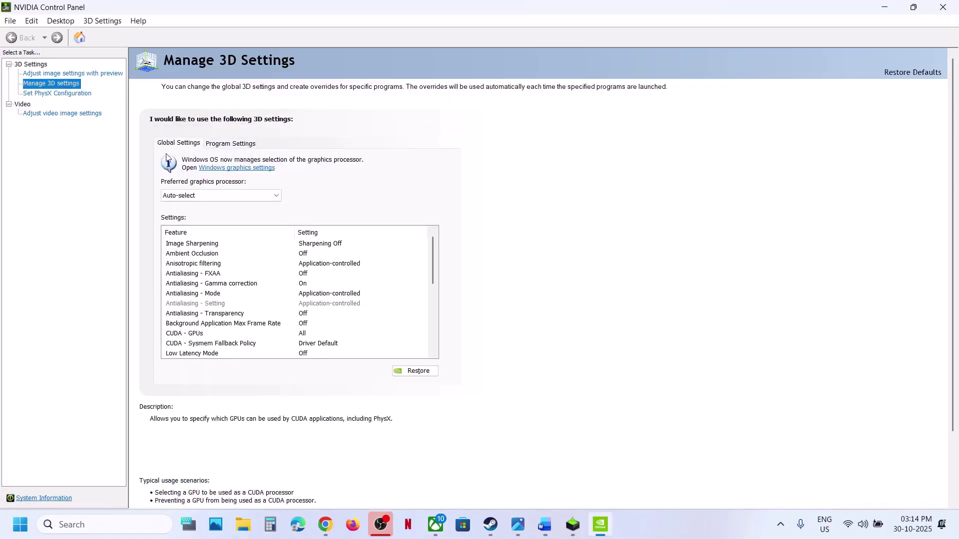
Step: Restore the global 3D settings to their defaults, apply them and return to the Word document at Step 12
left_click(417, 371)
left_click(571, 272)
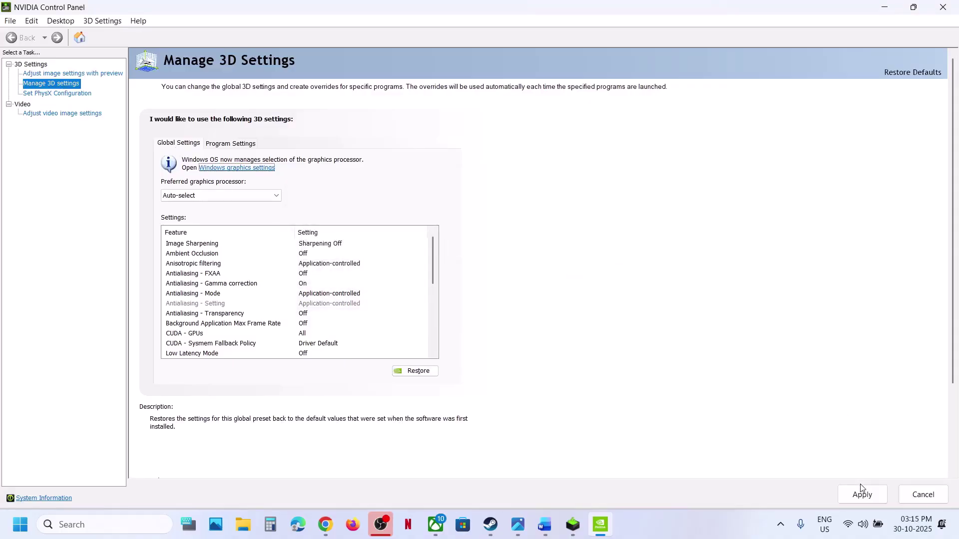
left_click(861, 489)
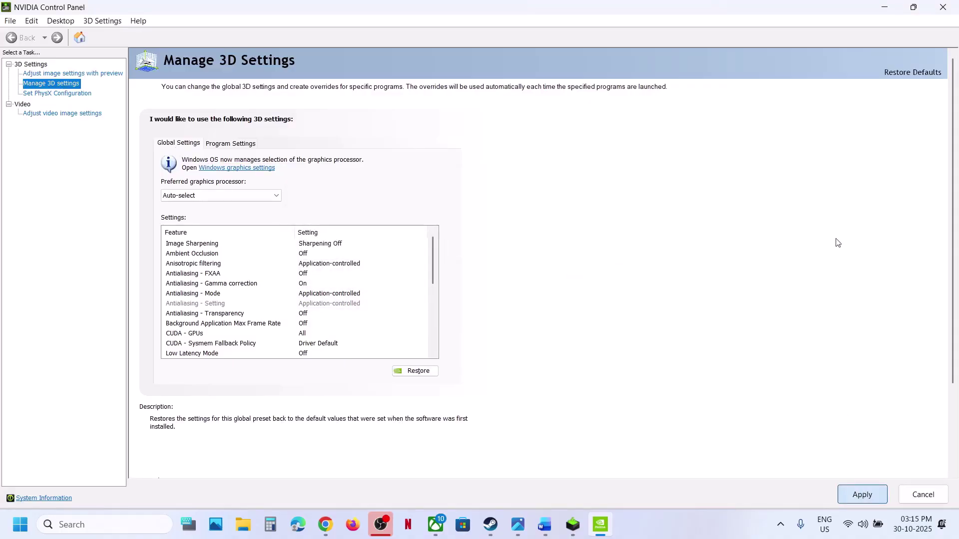
left_click(949, 9)
scroll(428, 324, "down", 3)
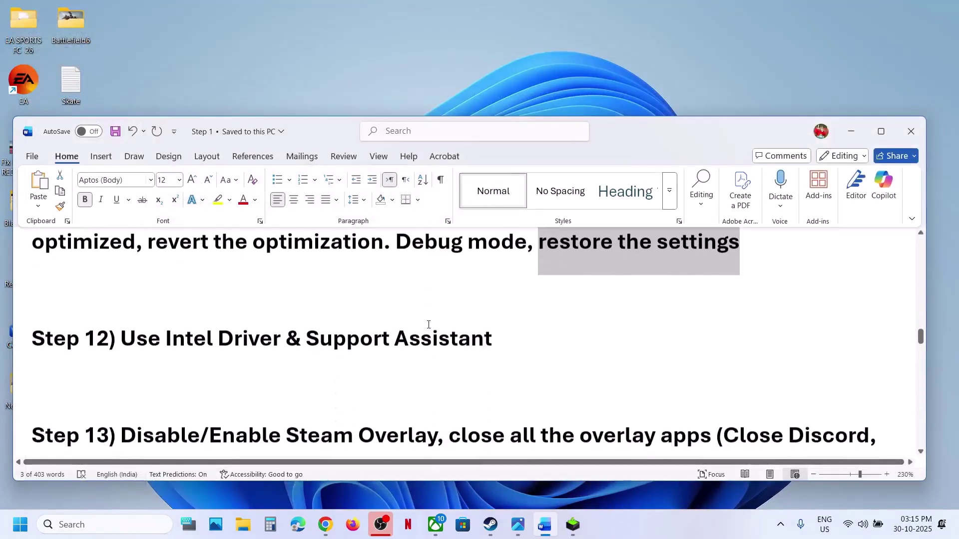
Step: Copy "Intel Driver & Support Assistant" from Step 12, search for it in a new Chrome tab and open Intel's support page
left_click_drag(508, 332, 202, 337)
key("ctrl+c")
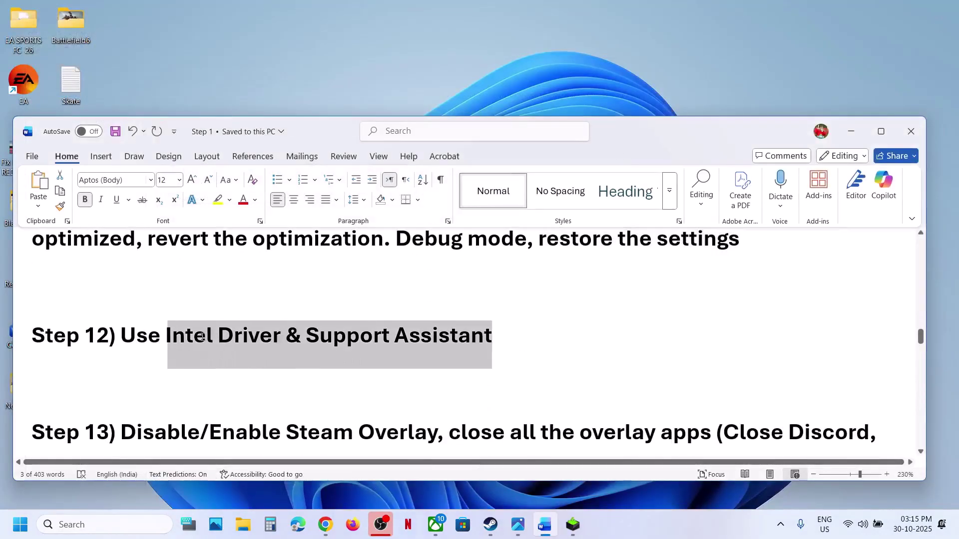
left_click(325, 524)
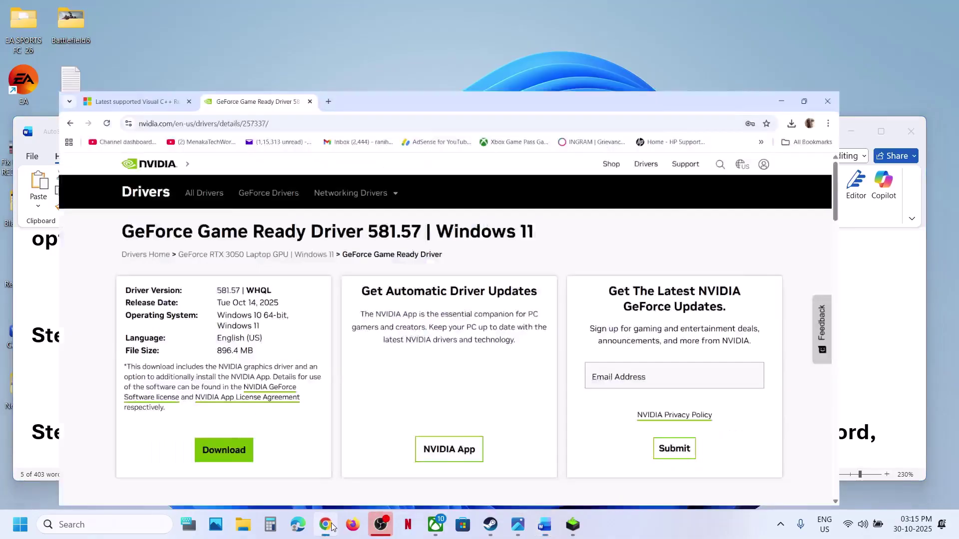
left_click(331, 13)
key("ctrl+v")
key("Return")
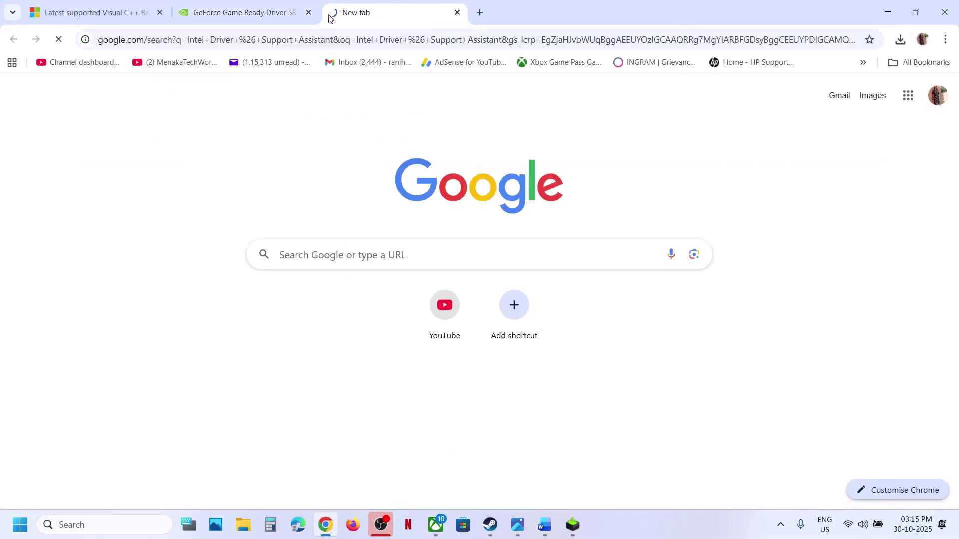
left_click(170, 214)
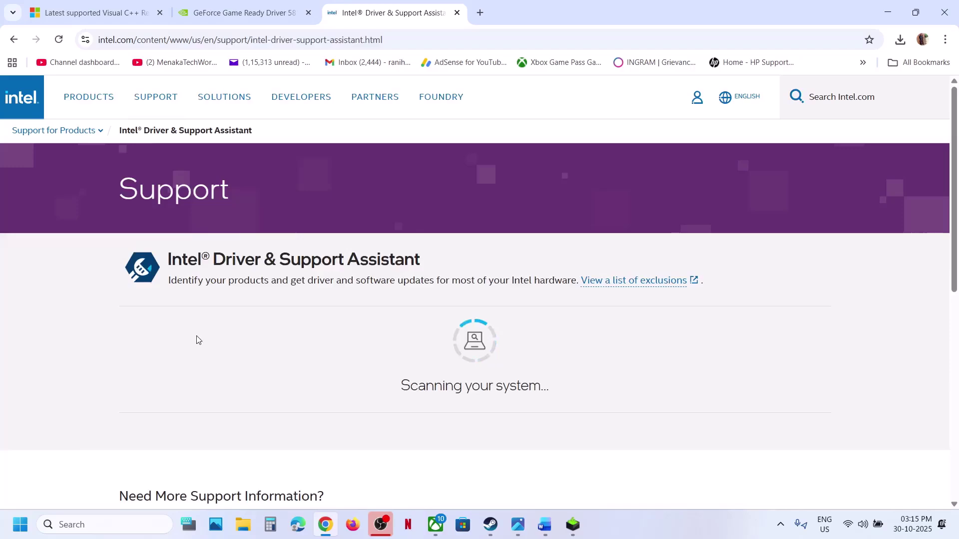
Step: Search Windows for the installed "Driver & Support Assistant" app and return to the Intel page's list of available updates
left_click(110, 524)
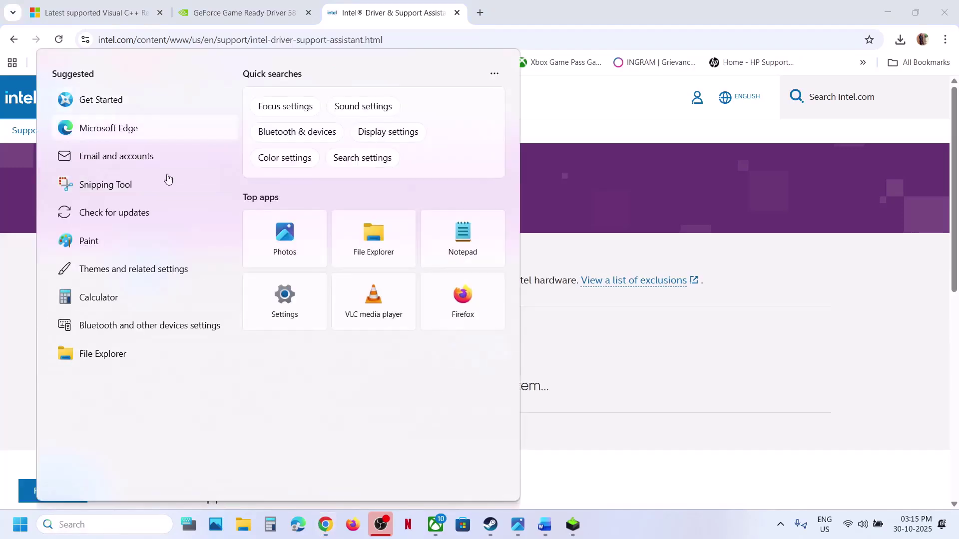
type("Driver & Support Assistant")
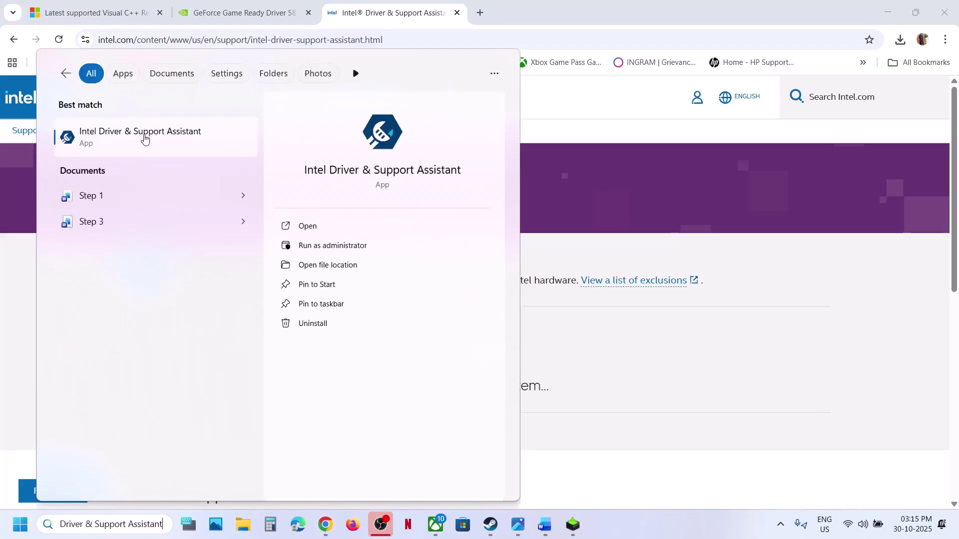
left_click(683, 138)
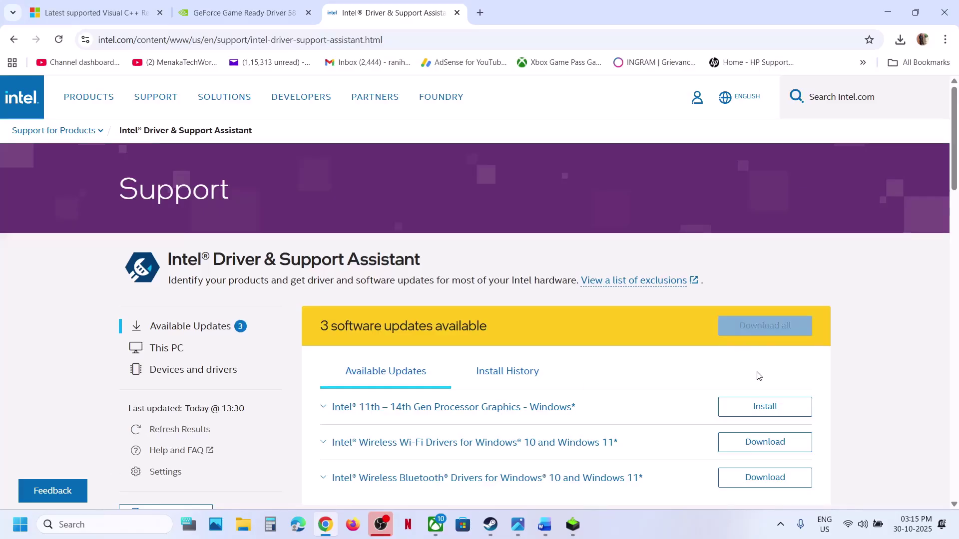
Step: Show the computer's power options and return to the Word document at Step 13
left_click(26, 535)
left_click(358, 481)
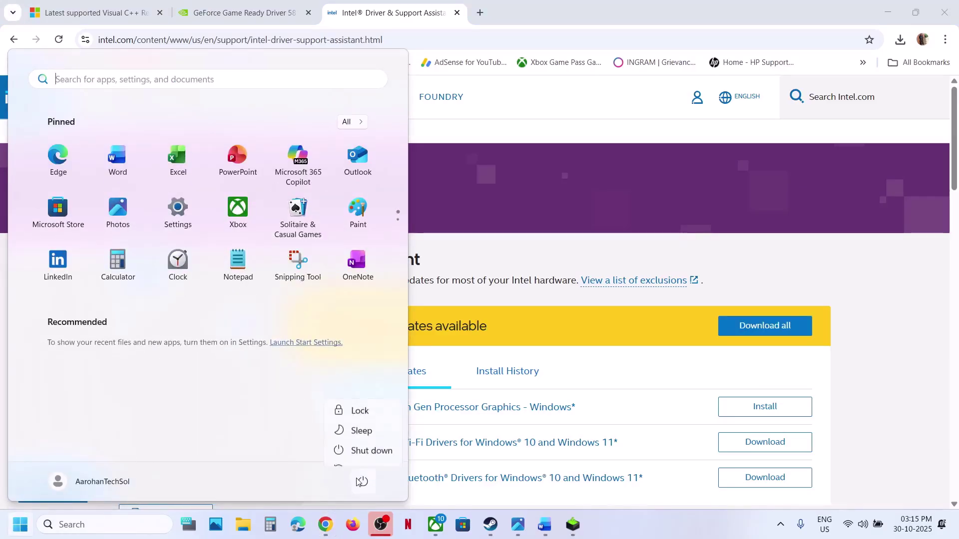
left_click(541, 530)
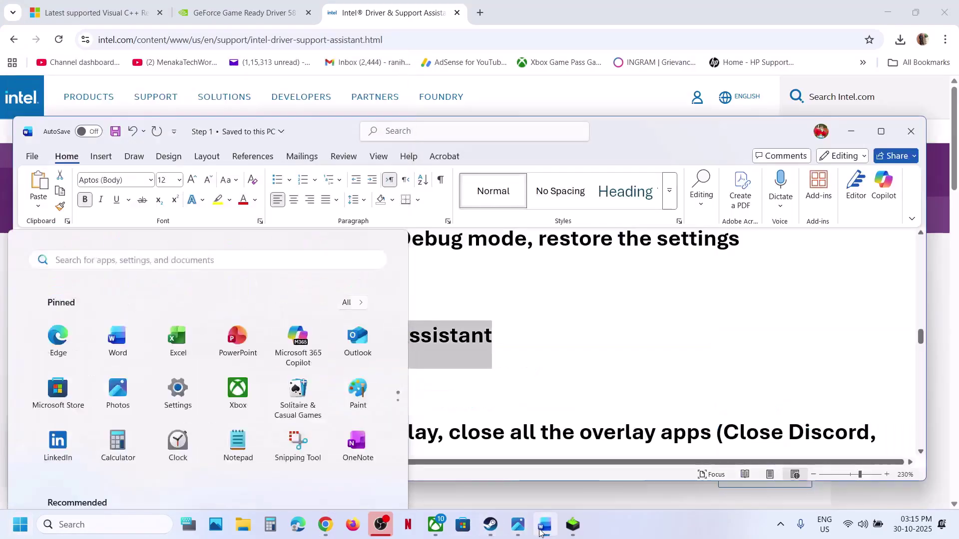
scroll(380, 398, "down", 3)
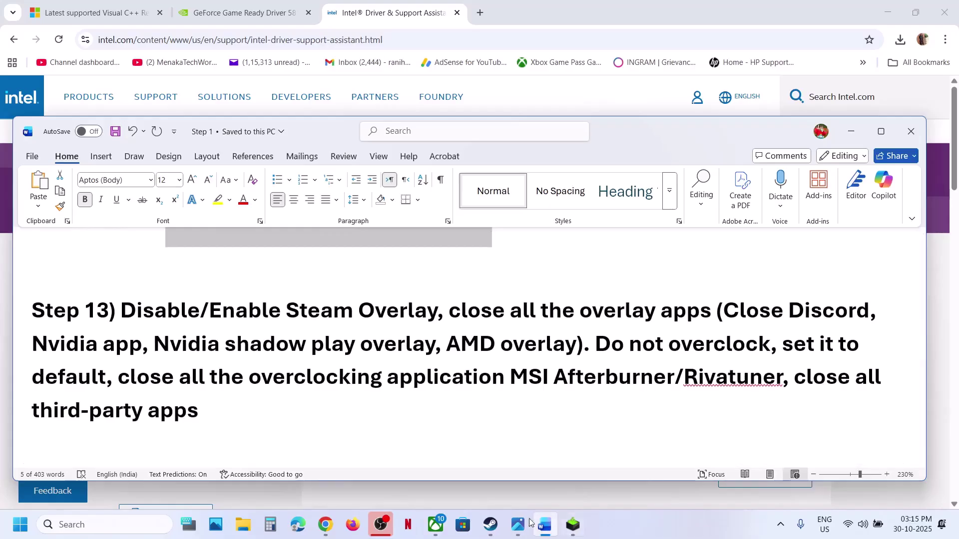
Step: Switch to Steam, turn The Outer Worlds 2's in-game Steam Overlay on and off again, close its properties and return to Word
left_click(490, 524)
right_click(104, 301)
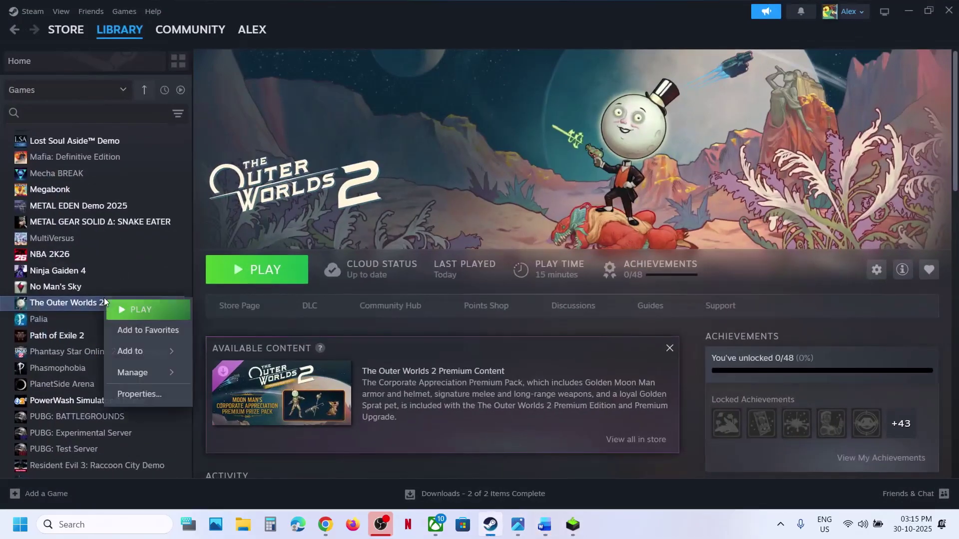
left_click(140, 394)
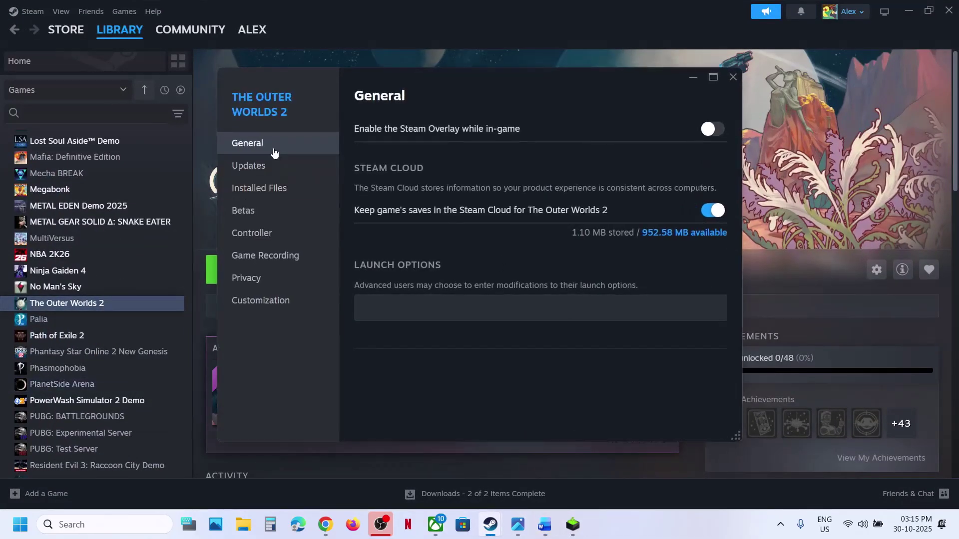
left_click(722, 136)
left_click(711, 132)
key("alt+Tab")
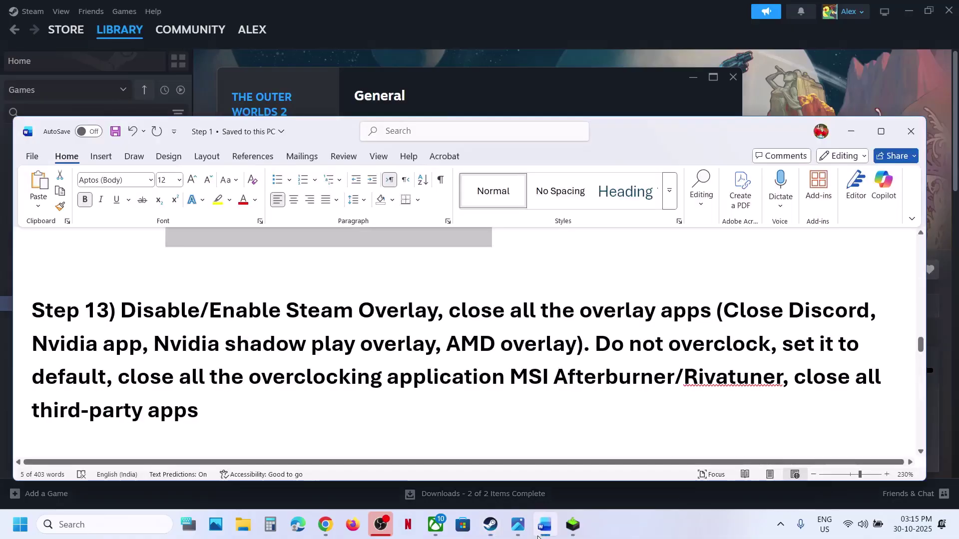
left_click(733, 77)
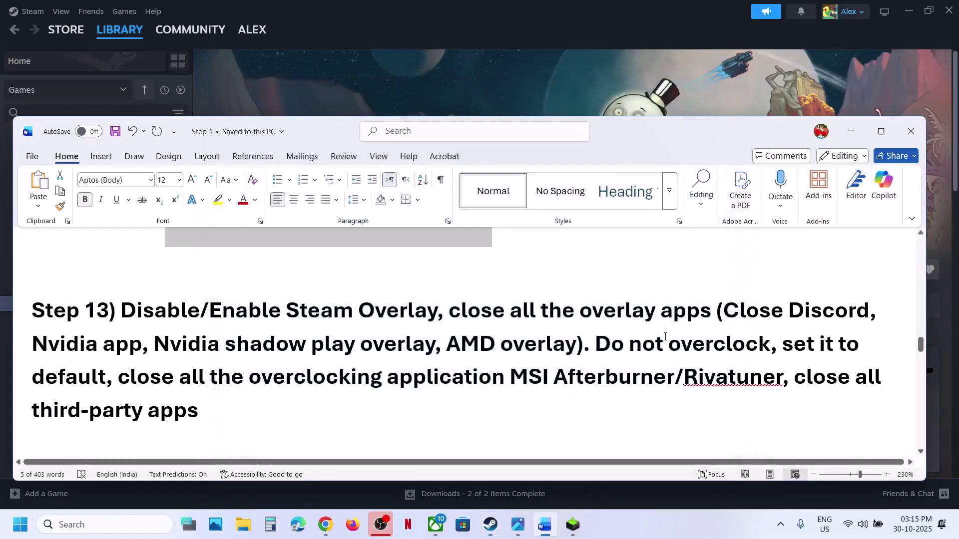
Step: Highlight the Step 13 advice on Discord, Nvidia and other overlays, overclocking applications, and "close all third-party apps"
double_click(804, 310)
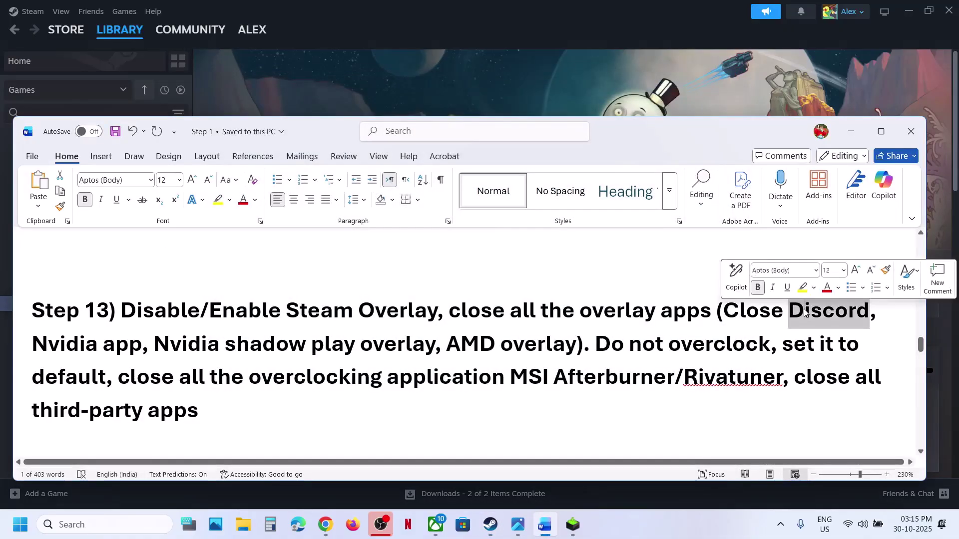
double_click(76, 330)
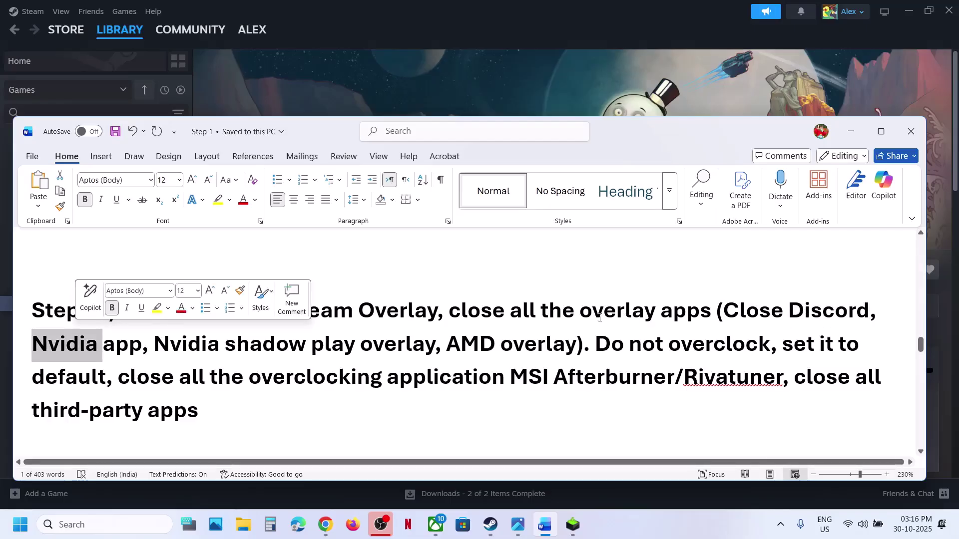
left_click_drag(478, 313, 727, 374)
left_click(500, 378)
double_click(283, 375)
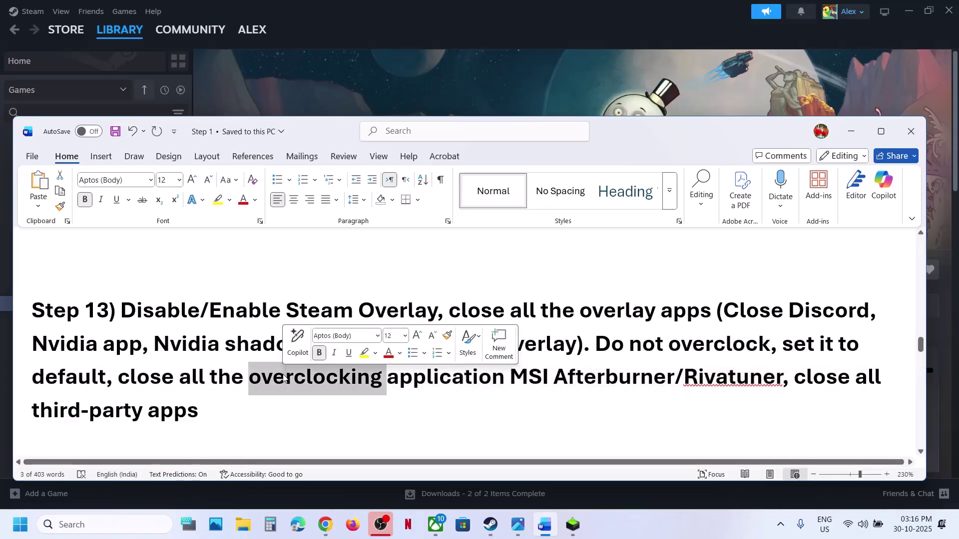
double_click(156, 381)
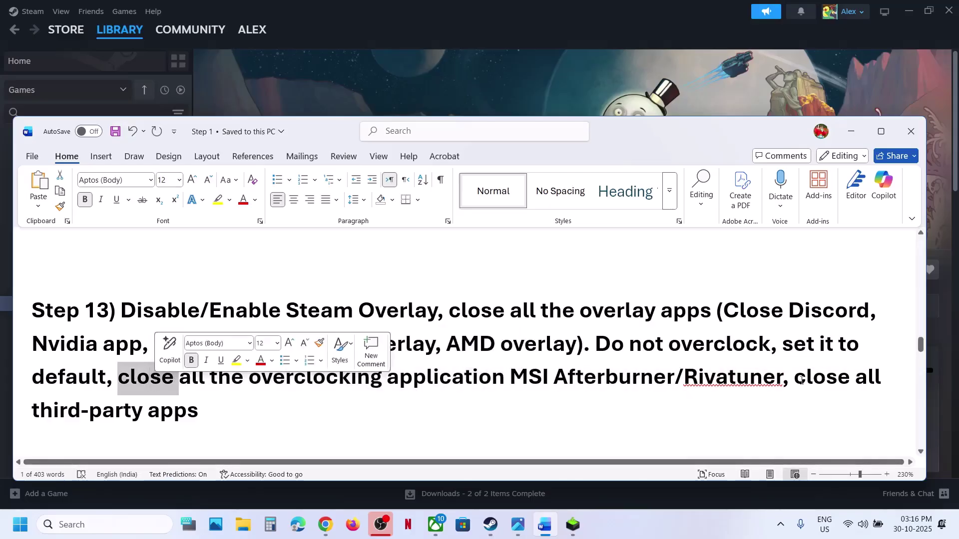
left_click_drag(796, 379, 200, 405)
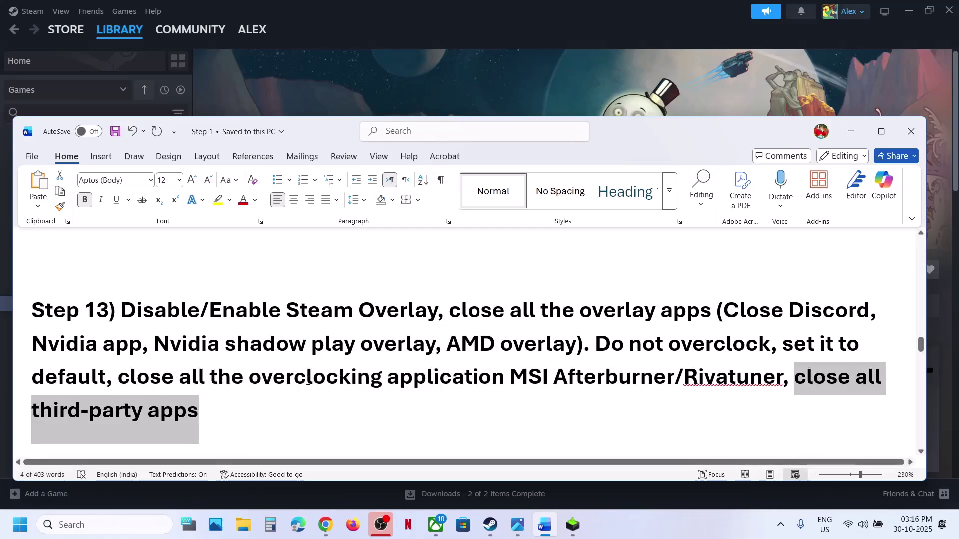
Step: Highlight "120hz/60Hz" and "disconnect multiple monitors" in Step 14 of the document
scroll(307, 381, "down", 5)
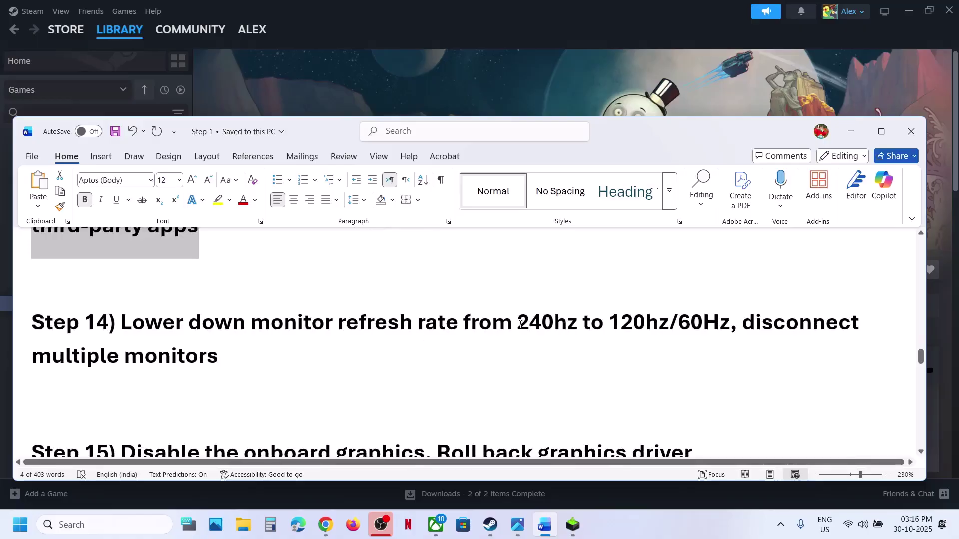
left_click_drag(519, 324, 730, 325)
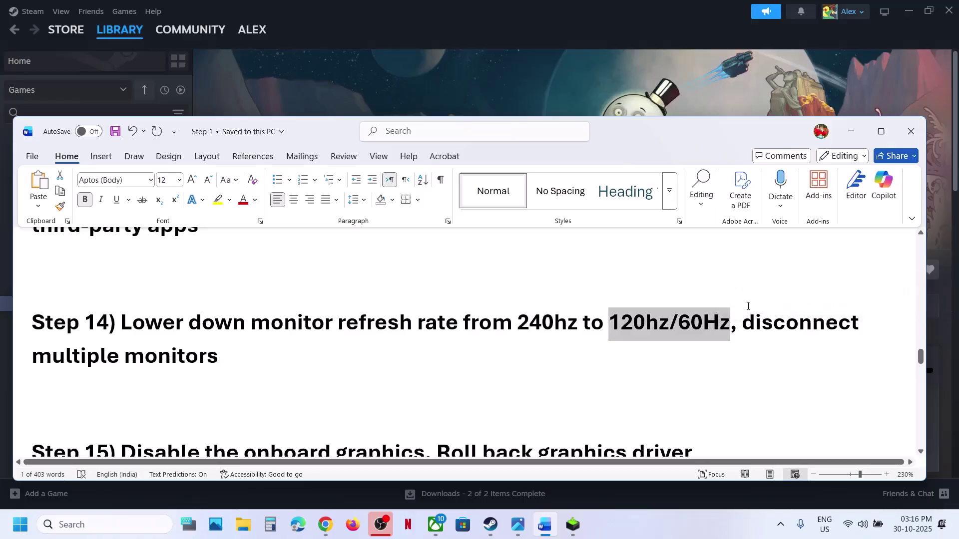
left_click_drag(745, 322, 217, 356)
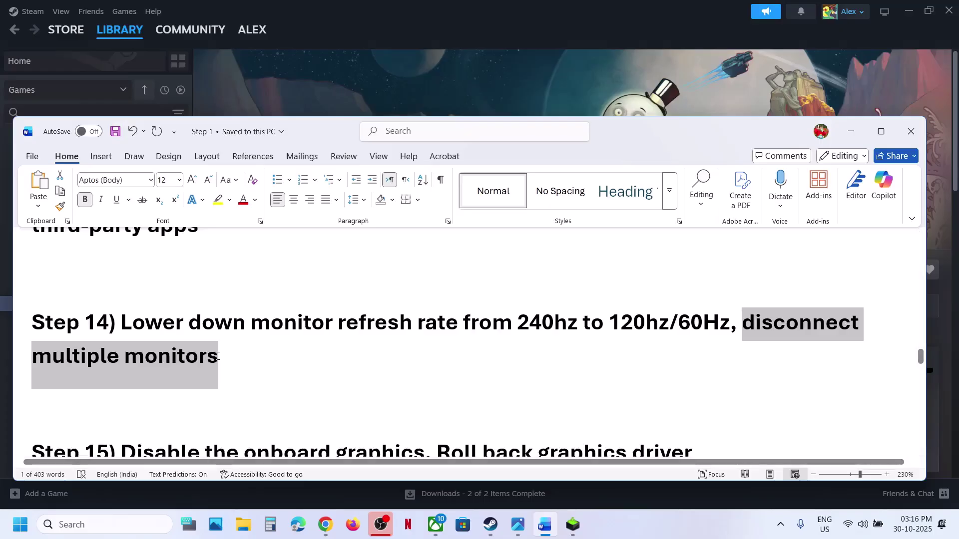
Step: Highlight "Disable the onboard graphics" in Step 15 of the document and open Device Manager
scroll(218, 357, "down", 2)
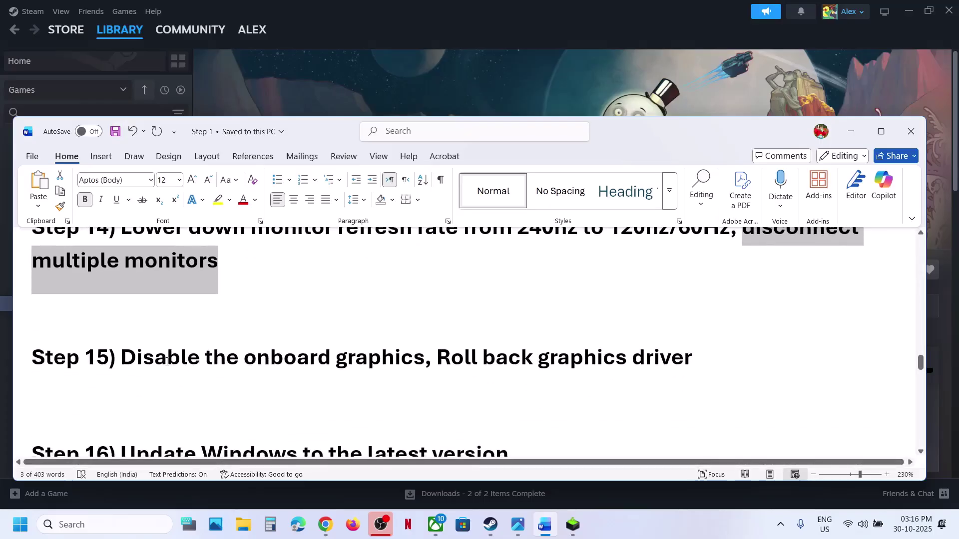
left_click_drag(193, 358, 422, 359)
right_click(8, 528)
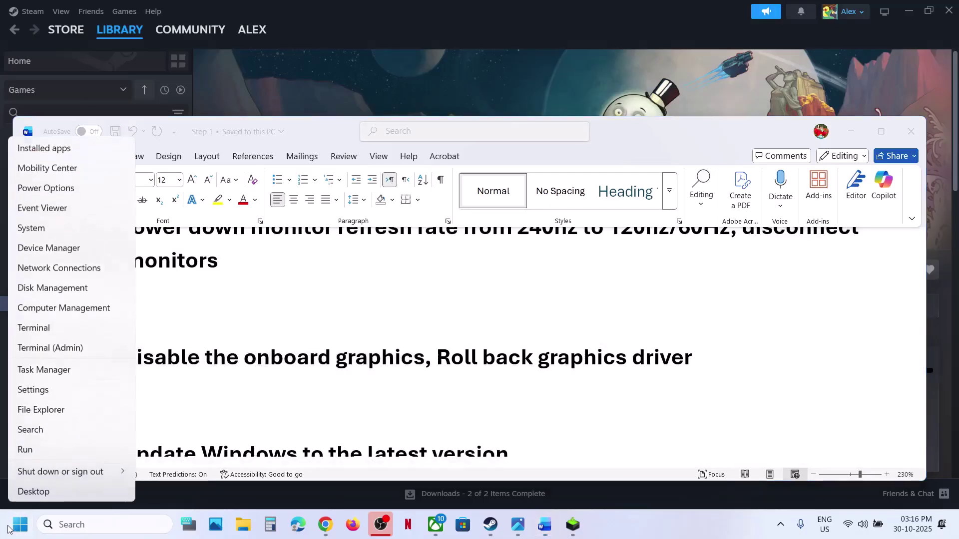
left_click(75, 250)
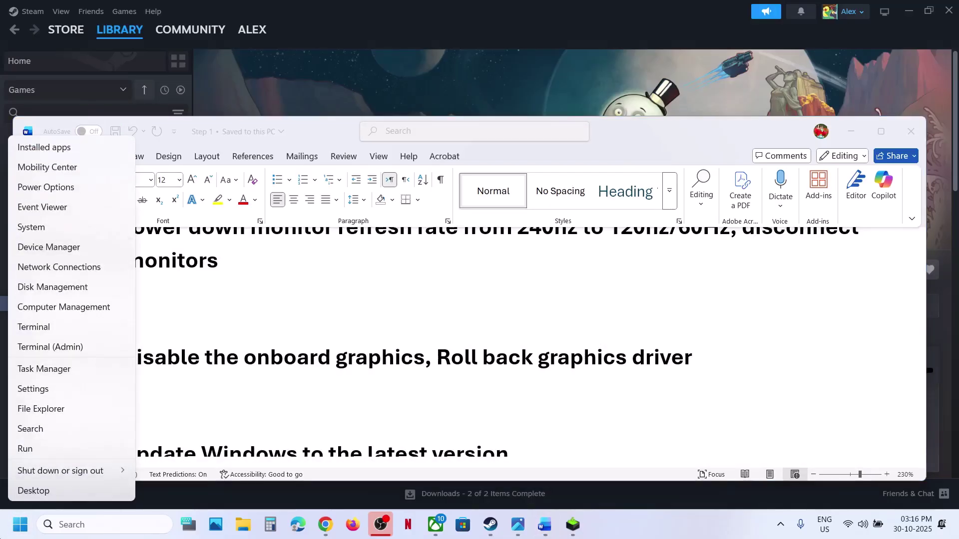
left_click(88, 250)
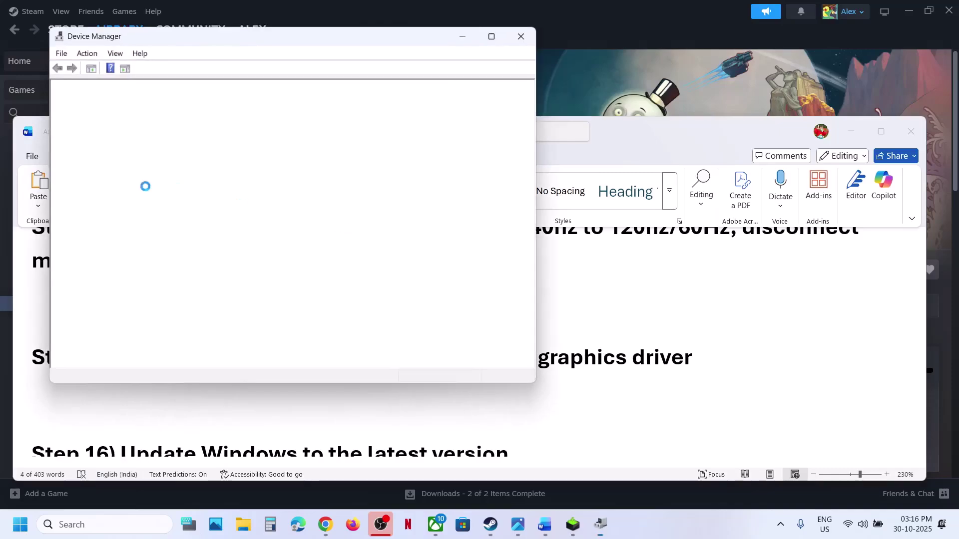
Step: Expand the display adapters, show the device actions for Intel(R) Iris(R) Xe Graphics and return to the Word document
left_click(70, 188)
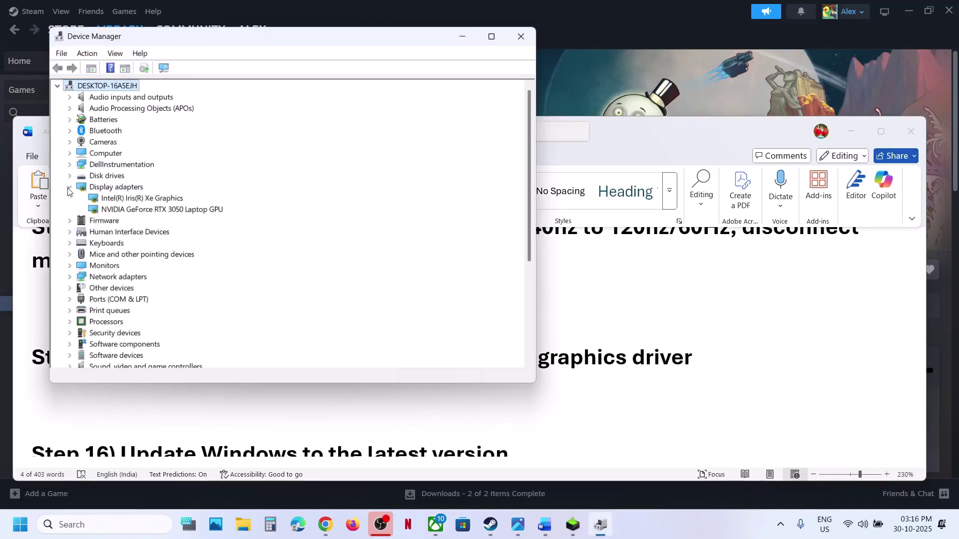
left_click(130, 200)
right_click(165, 199)
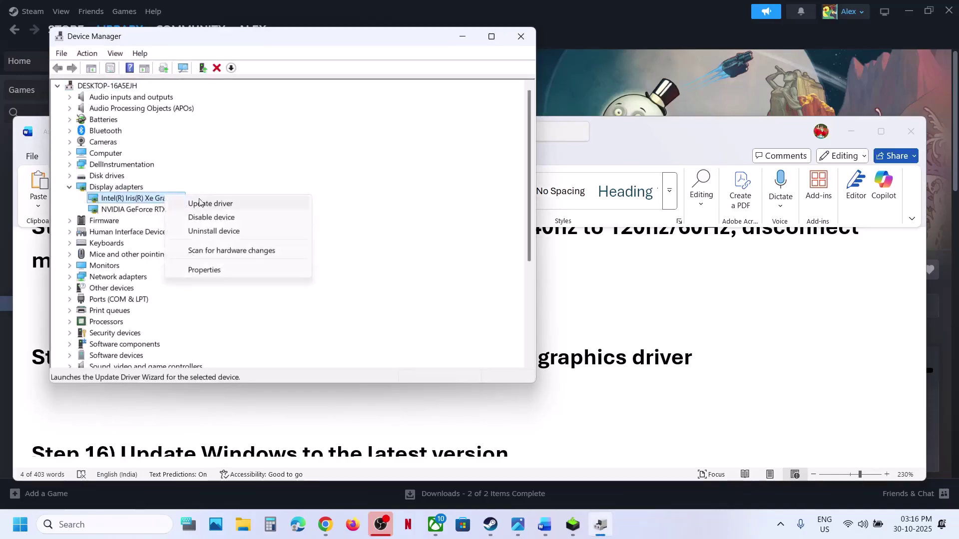
left_click(278, 428)
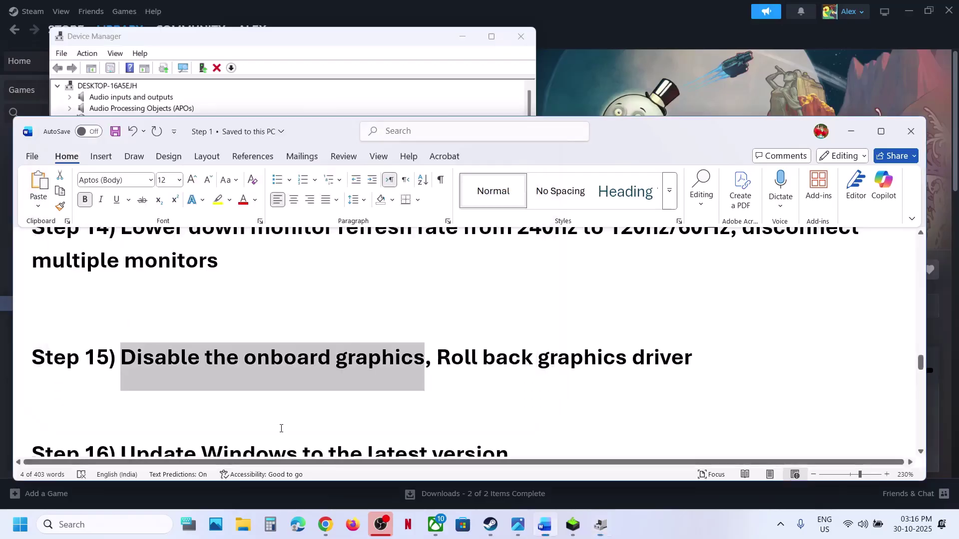
Step: Switch back to Device Manager, show the Intel(R) Iris(R) Xe Graphics device actions again and close Device Manager
left_click(493, 534)
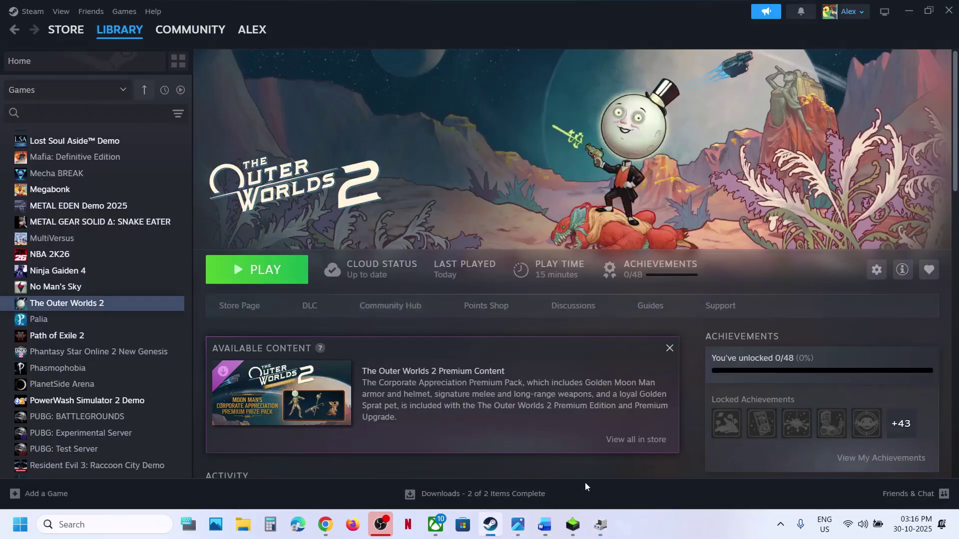
left_click(599, 523)
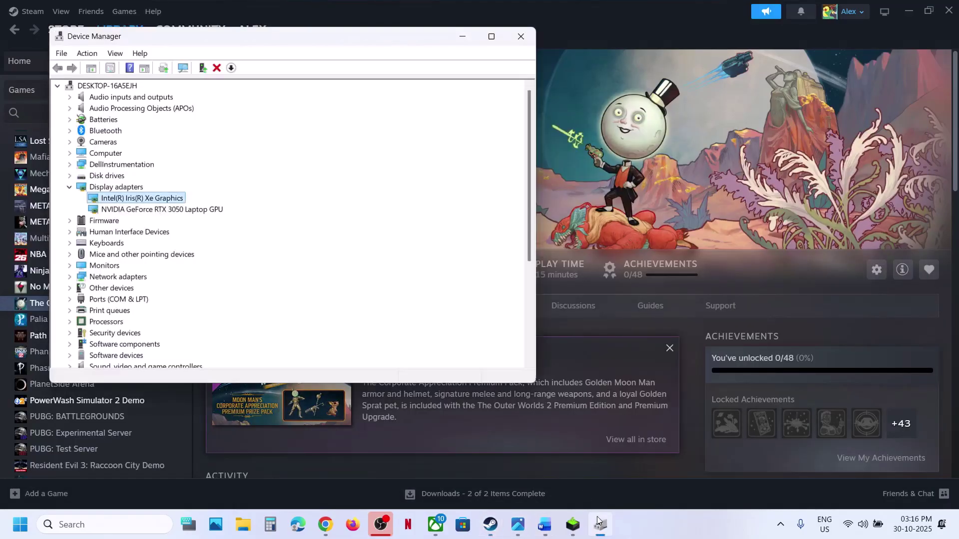
right_click(121, 198)
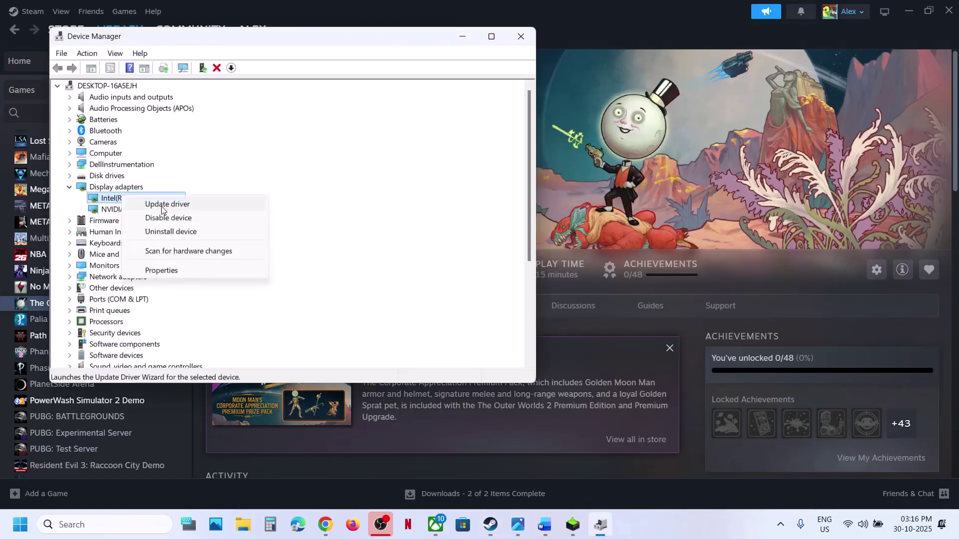
left_click(530, 38)
left_click(531, 38)
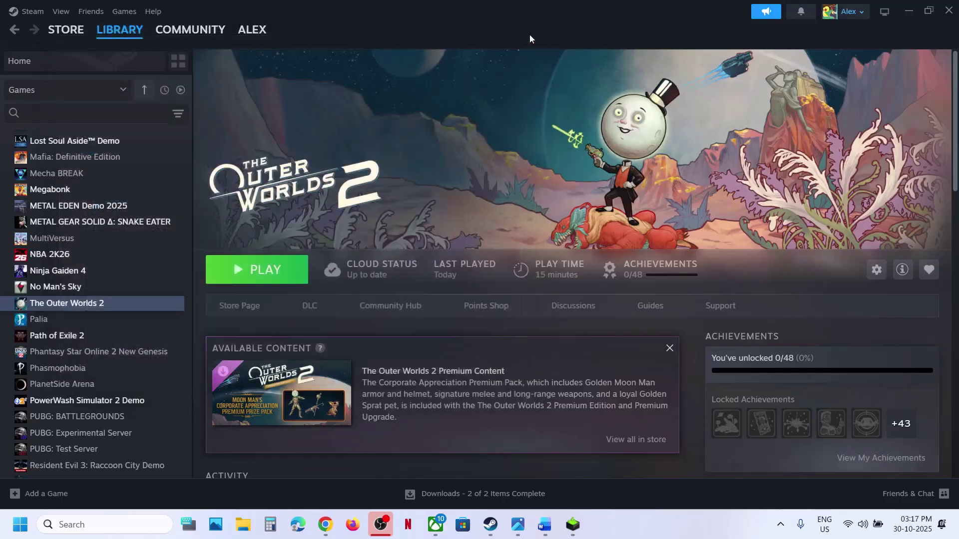
Step: Highlight "Roll back graphics driver" in Step 15 of the Word document and switch to the NVIDIA driver page in Chrome
left_click(545, 524)
left_click_drag(439, 358, 694, 367)
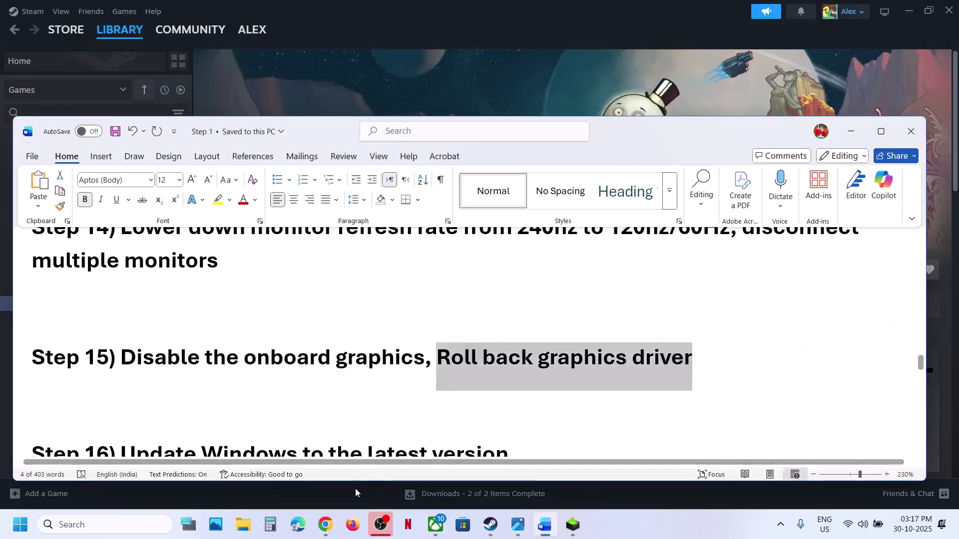
left_click(325, 525)
left_click(221, 6)
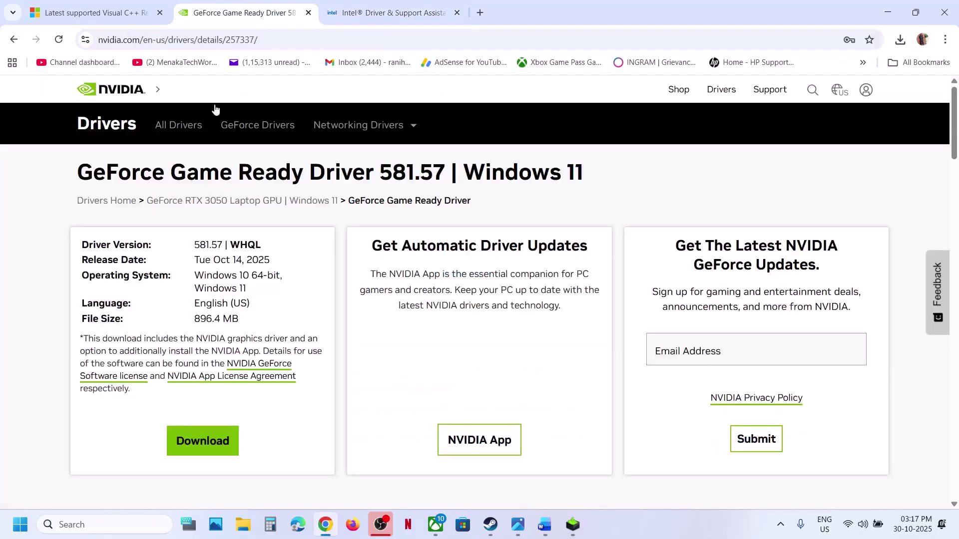
Step: Go back to the NVIDIA driver results, show more versions and open the GeForce Game Ready Driver 581.29 page
left_click(14, 38)
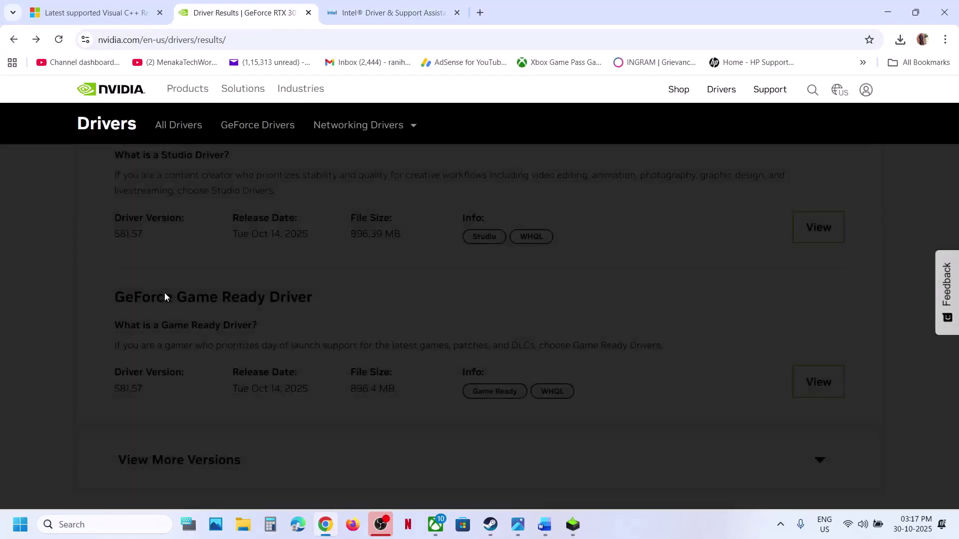
scroll(177, 431, "down", 1)
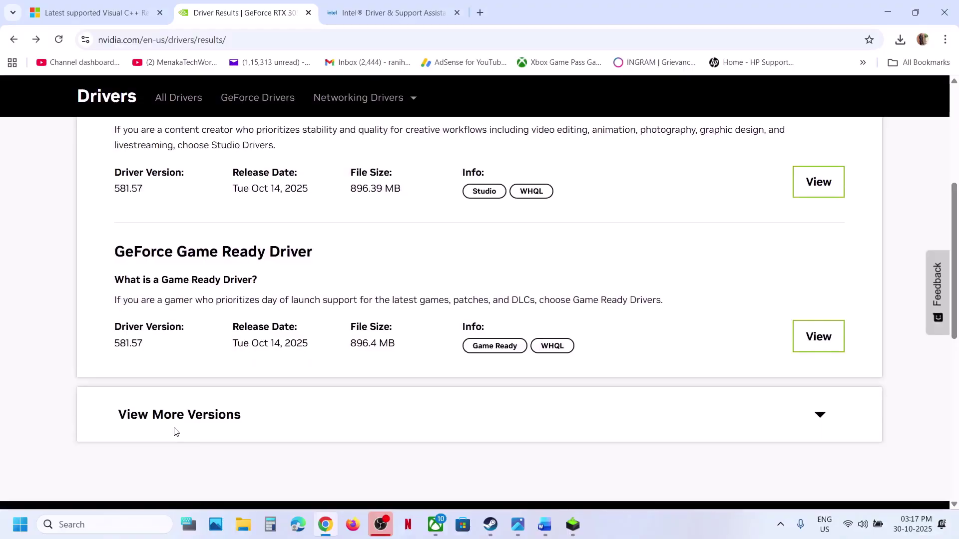
left_click(174, 414)
scroll(173, 411, "down", 5)
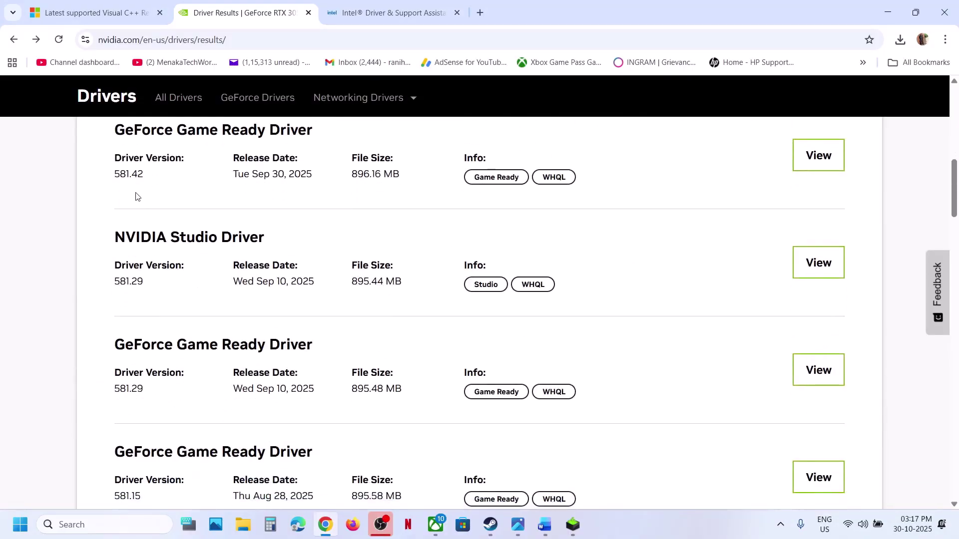
left_click_drag(124, 177, 180, 184)
left_click_drag(114, 392, 143, 392)
left_click(817, 370)
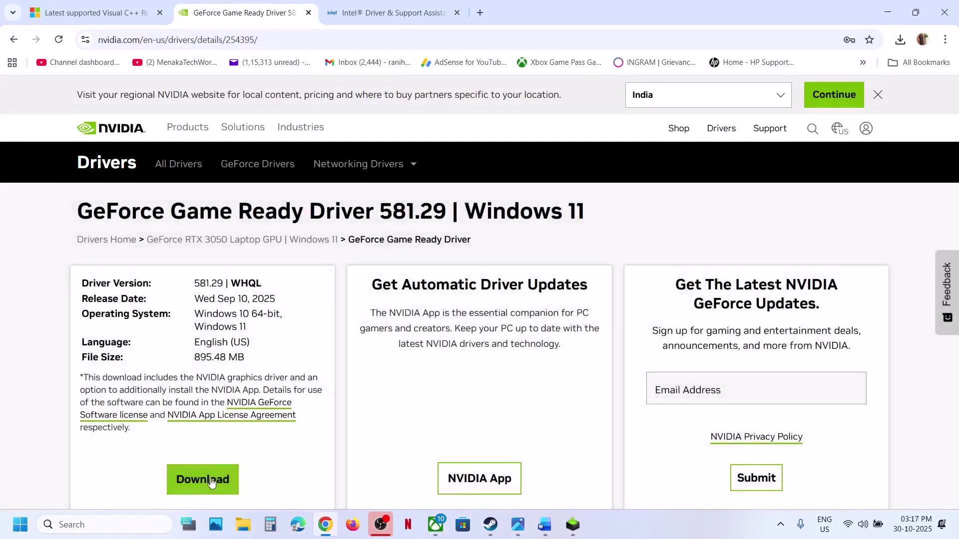
Step: Bring up the NVIDIA installer's custom installation options and show the Windows restart option
left_click(573, 525)
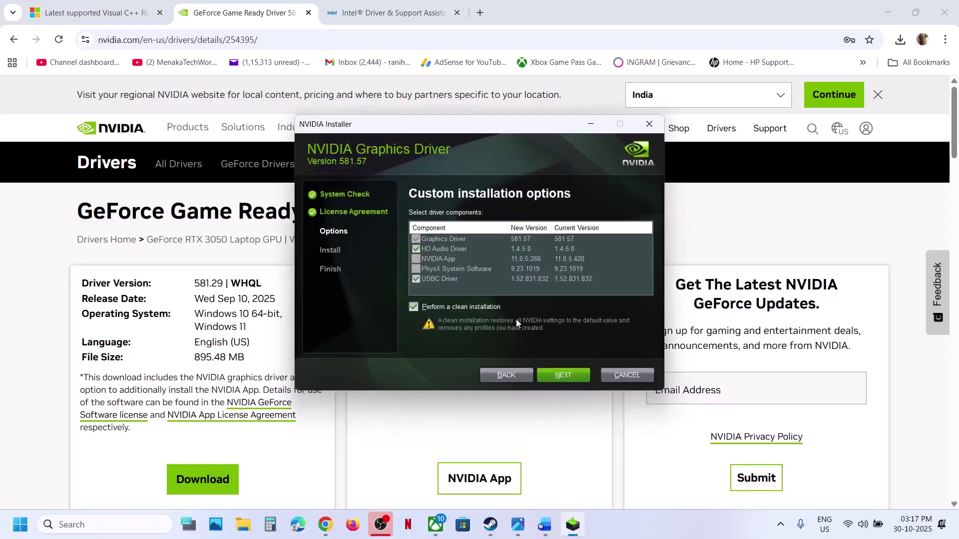
key("super")
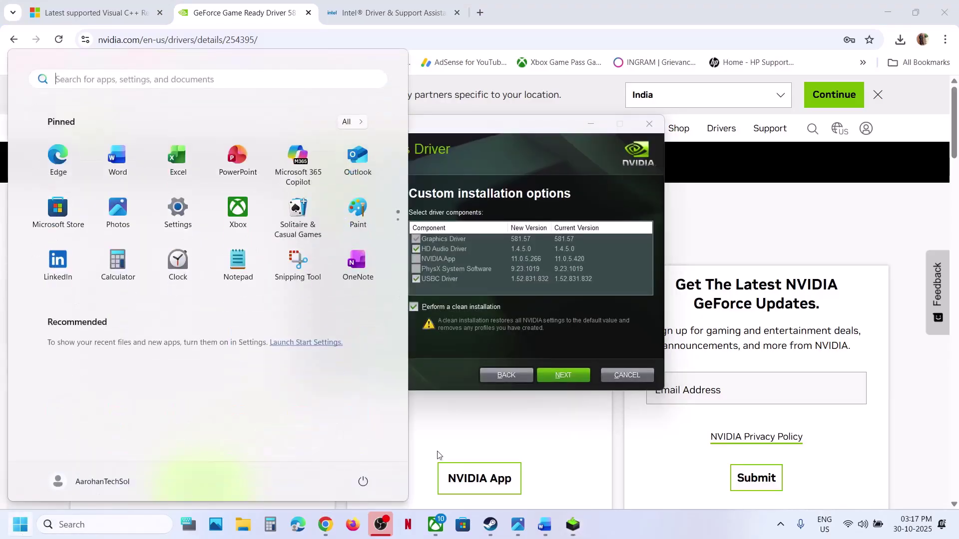
left_click(363, 483)
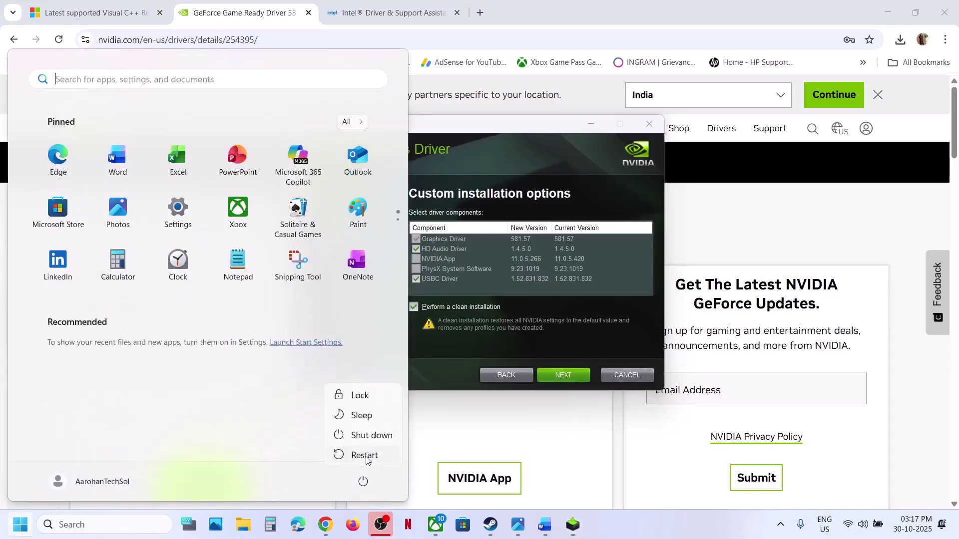
Step: Switch to The Outer Worlds 2 page in Steam and return to Step 16 in the Word document
left_click(494, 531)
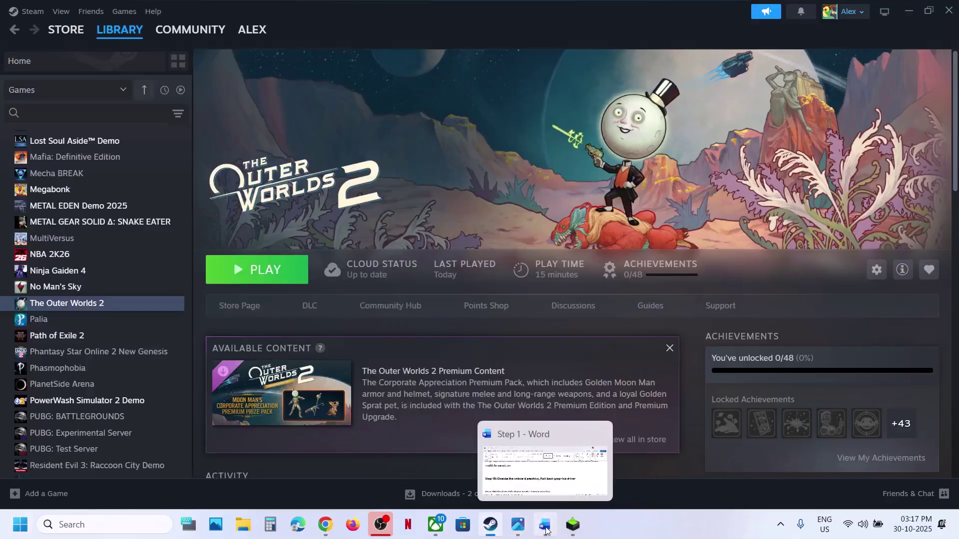
left_click(545, 524)
scroll(337, 336, "down", 2)
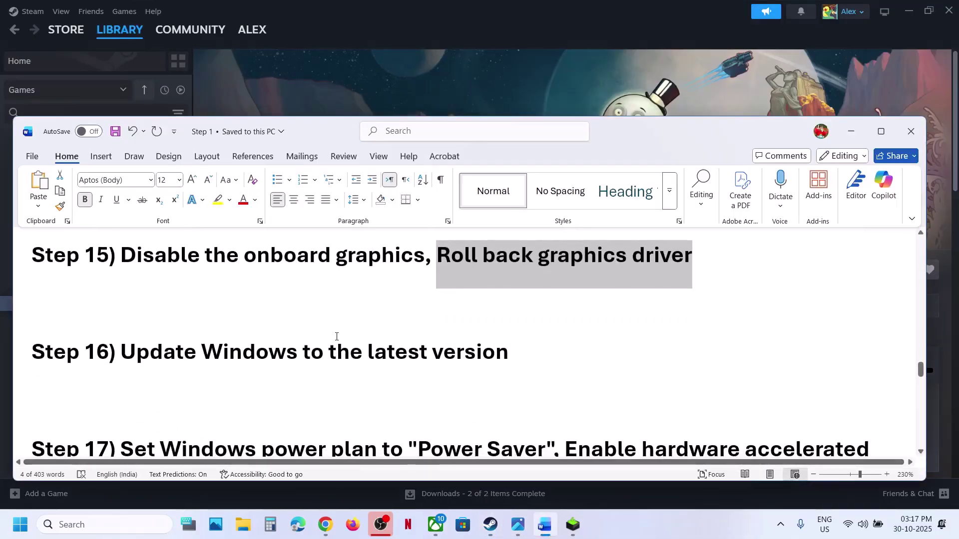
Step: Check for Windows updates in Settings and show the Windows restart option
key("super+i")
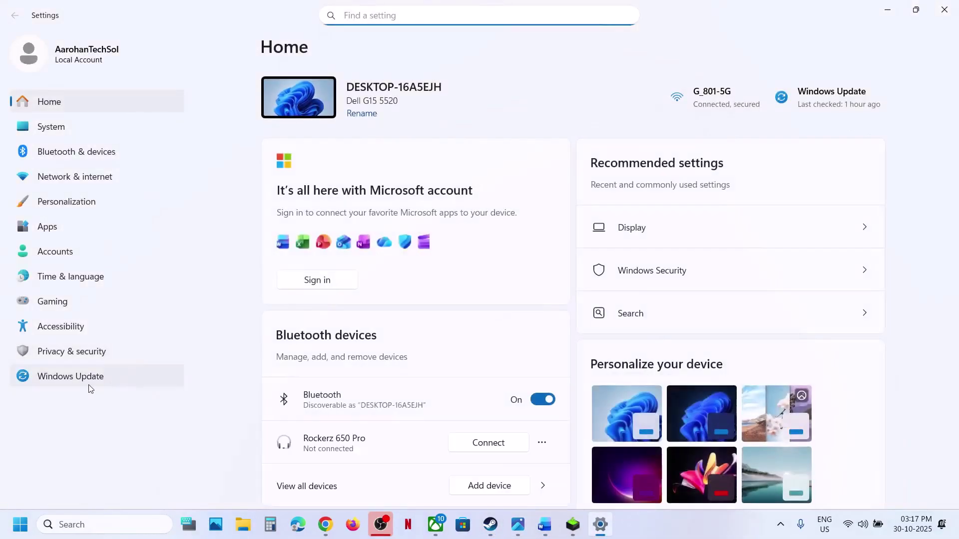
left_click(89, 385)
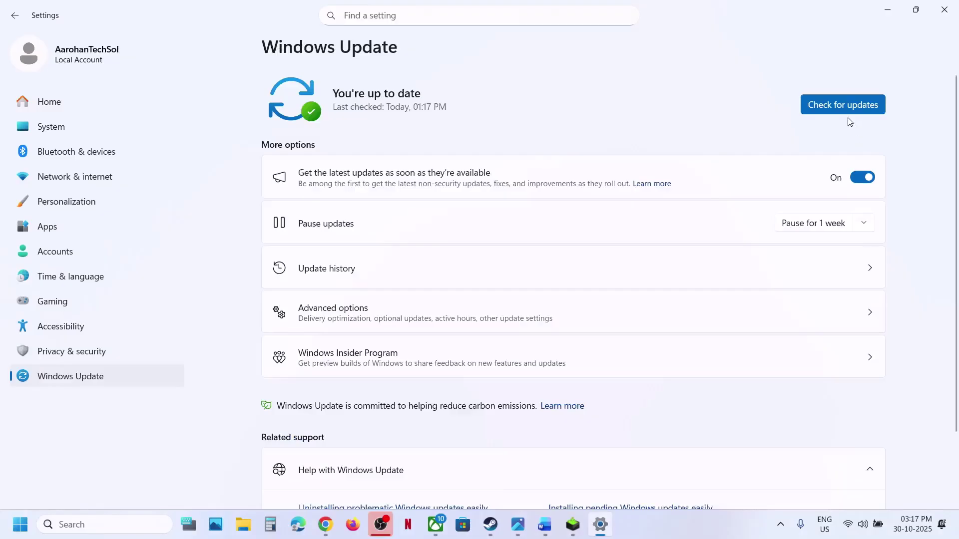
left_click(843, 106)
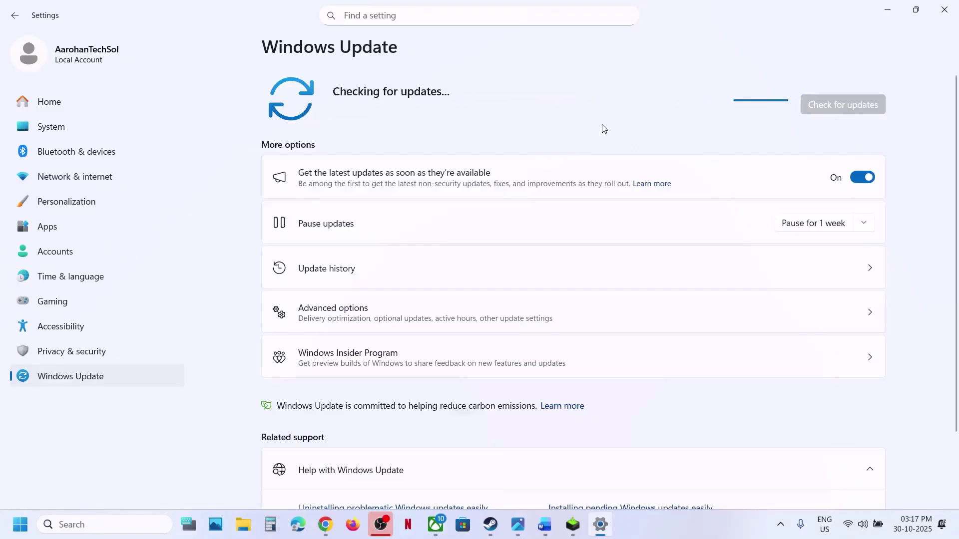
left_click(15, 534)
left_click(363, 481)
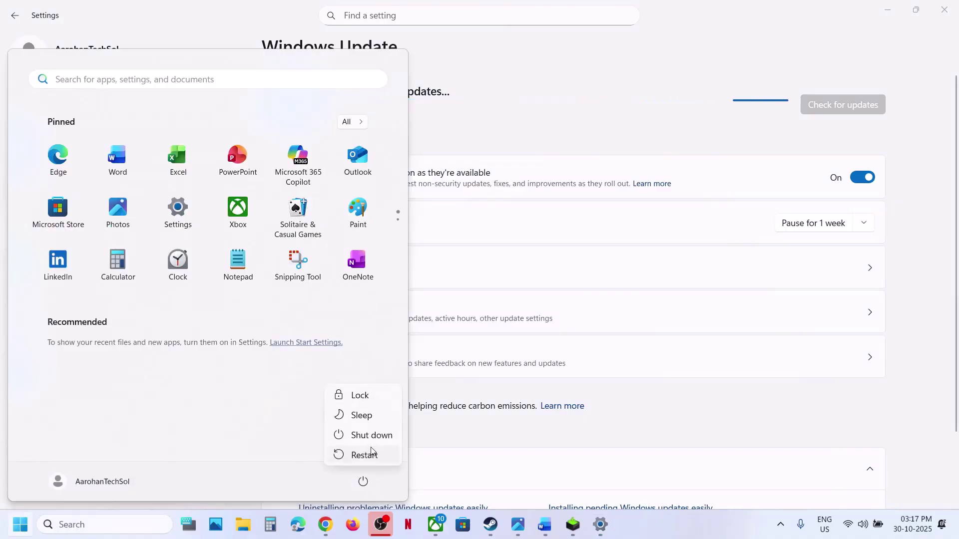
Step: Return to Step 17 in the Word document and open Power Options in Control Panel
left_click(545, 524)
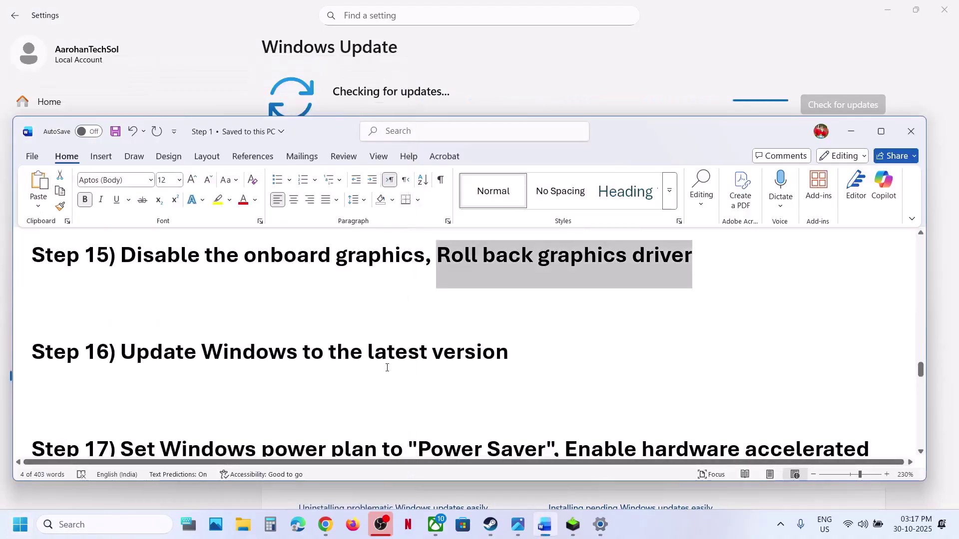
scroll(387, 367, "down", 2)
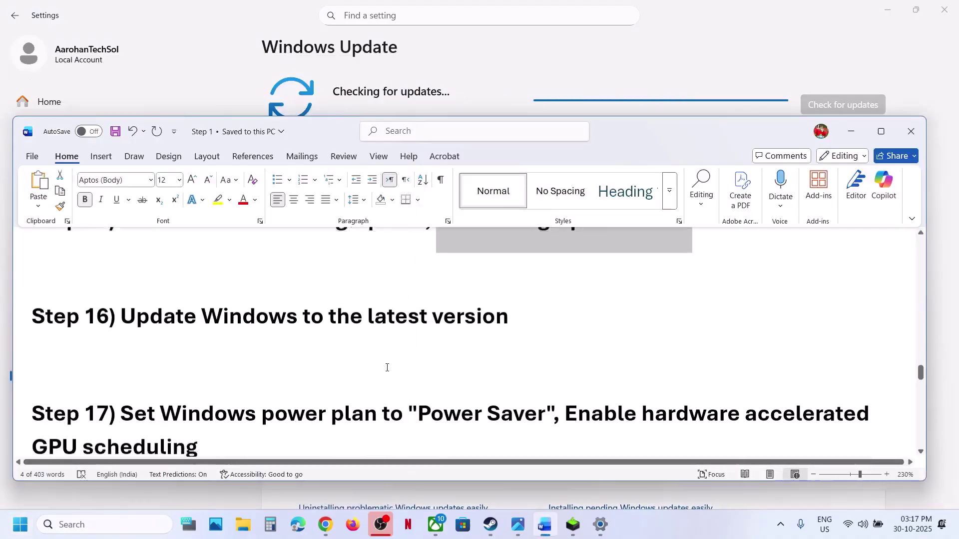
left_click(79, 525)
type("control")
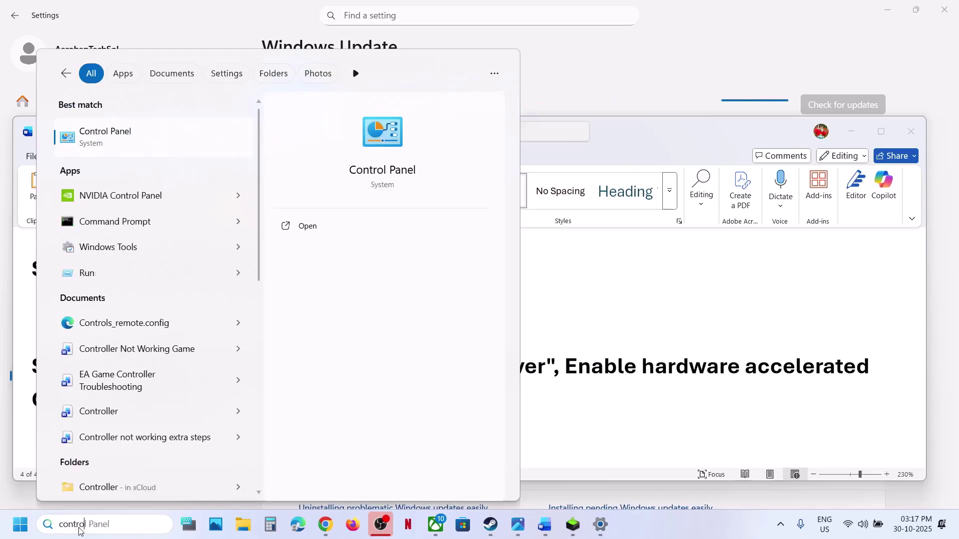
key("Return")
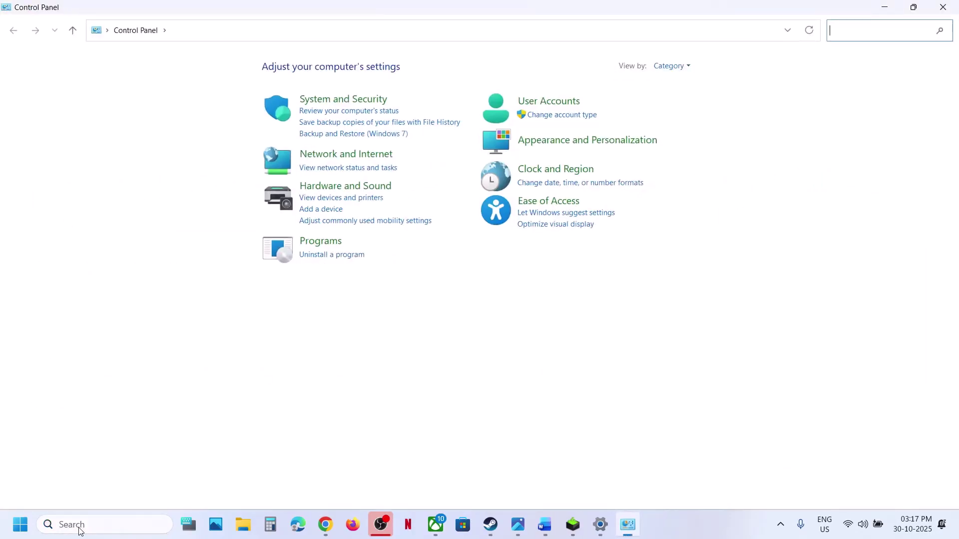
left_click(363, 188)
left_click(197, 171)
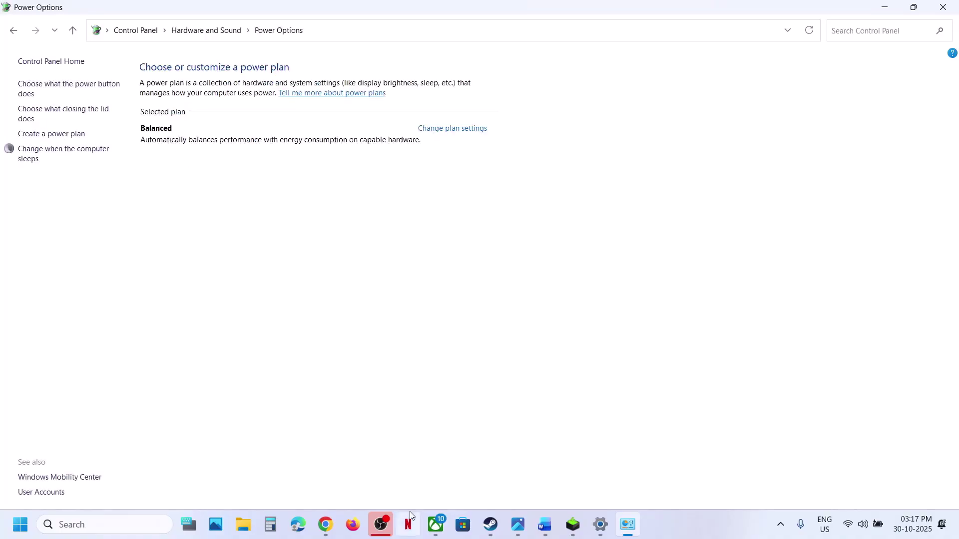
Step: View the power plan choices in the Power Saver.jpg picture and close both the picture and Power Options
mouse_move(517, 534)
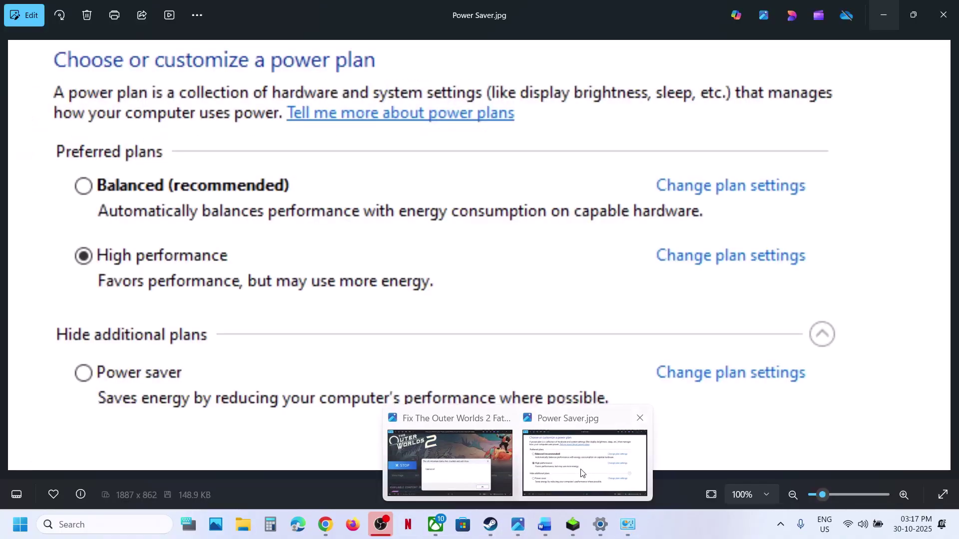
left_click(583, 465)
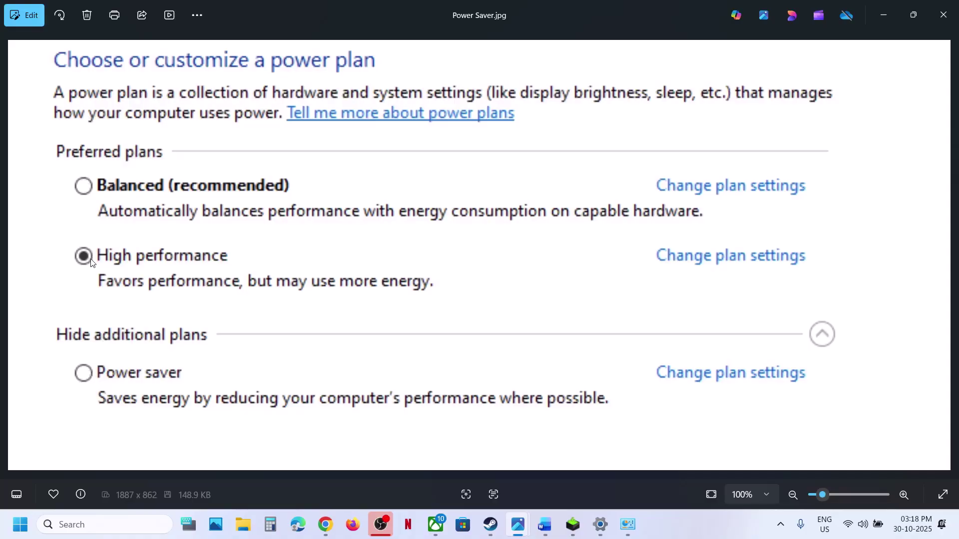
left_click(944, 15)
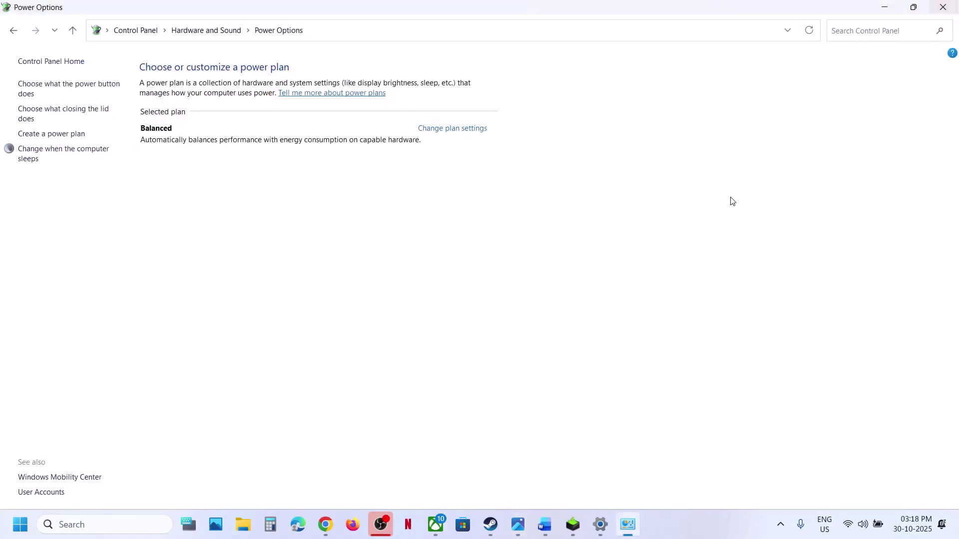
left_click(943, 7)
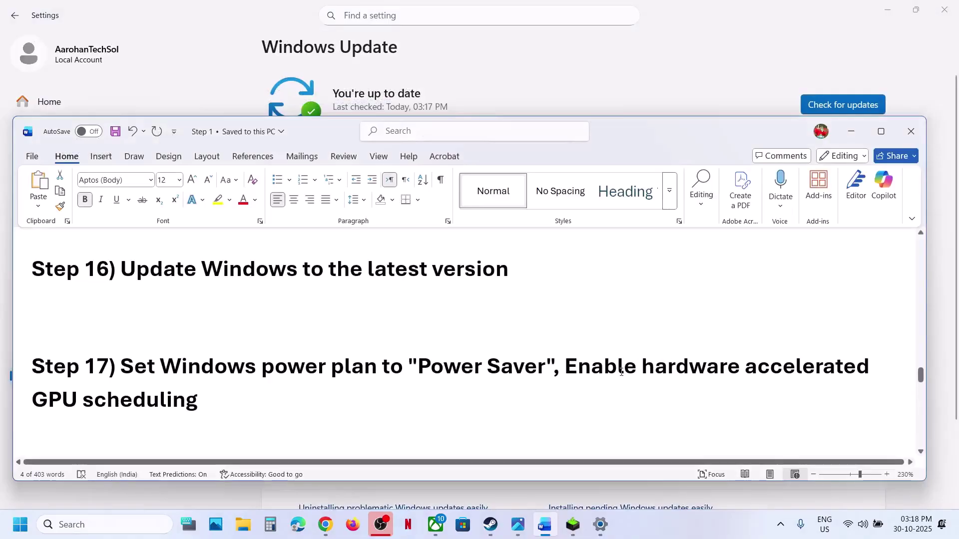
Step: Highlight "Enable hardware accelerated GPU scheduling" in Step 17 of the document and open the Windows Graphics settings
mouse_move(615, 369)
left_mouse_down()
mouse_move(770, 370)
mouse_move(629, 370)
left_mouse_up()
left_click_drag(282, 408, 194, 421)
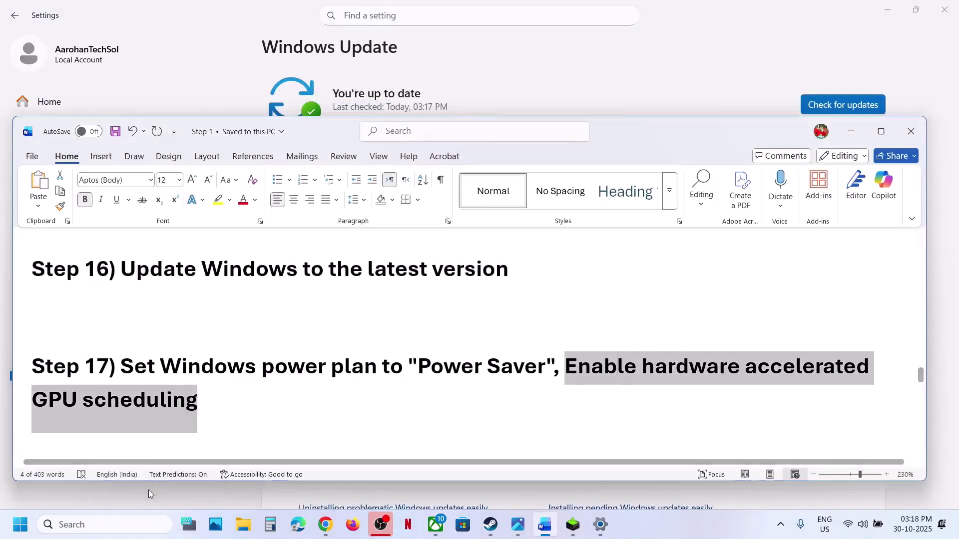
left_click(124, 525)
type("raphics")
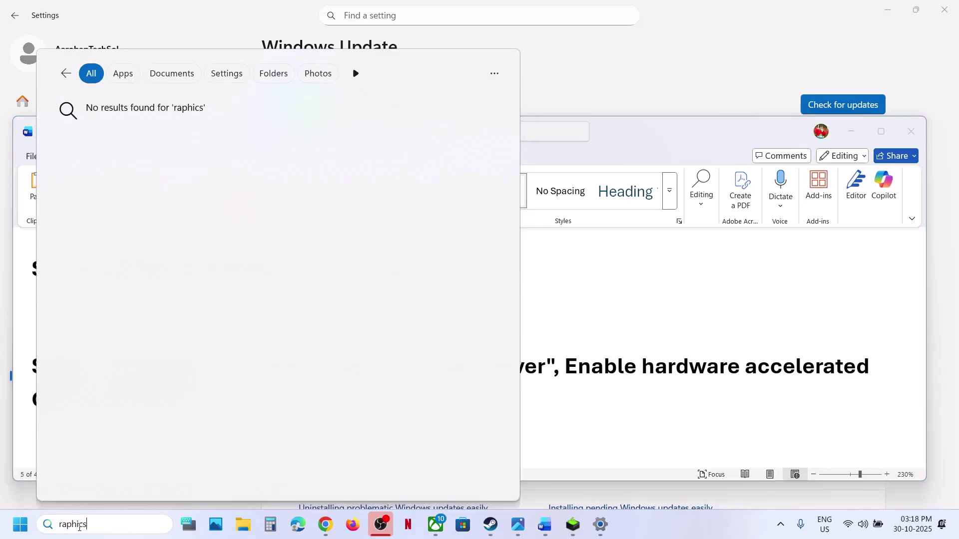
left_click(60, 524)
type("g")
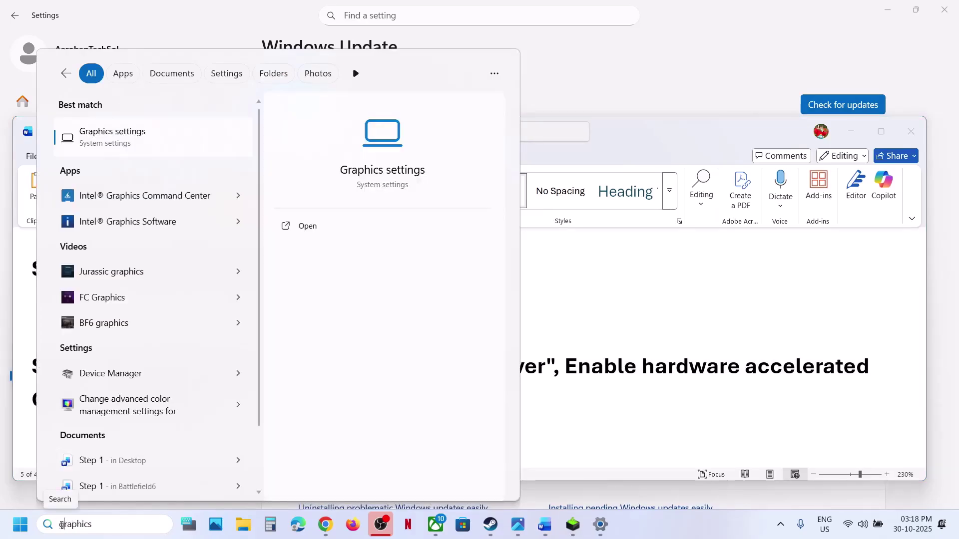
left_click(140, 143)
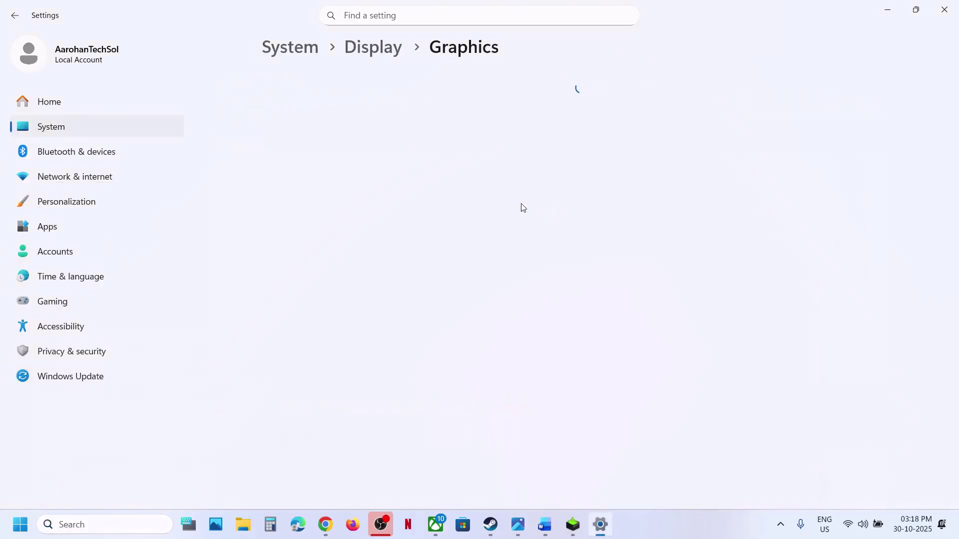
Step: Turn on Hardware-accelerated GPU scheduling in the advanced graphics settings, look at the game in Steam and turn the option back off
left_click(343, 208)
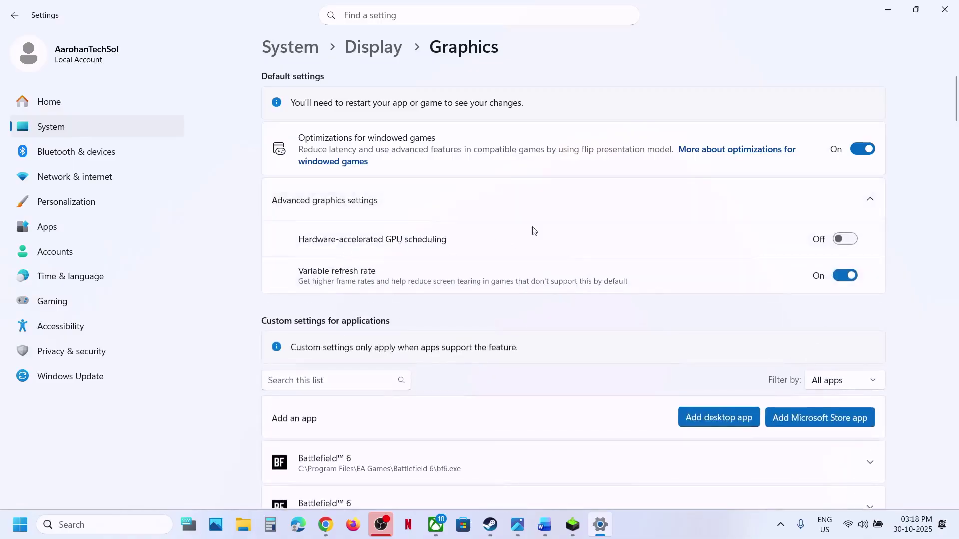
left_click(850, 240)
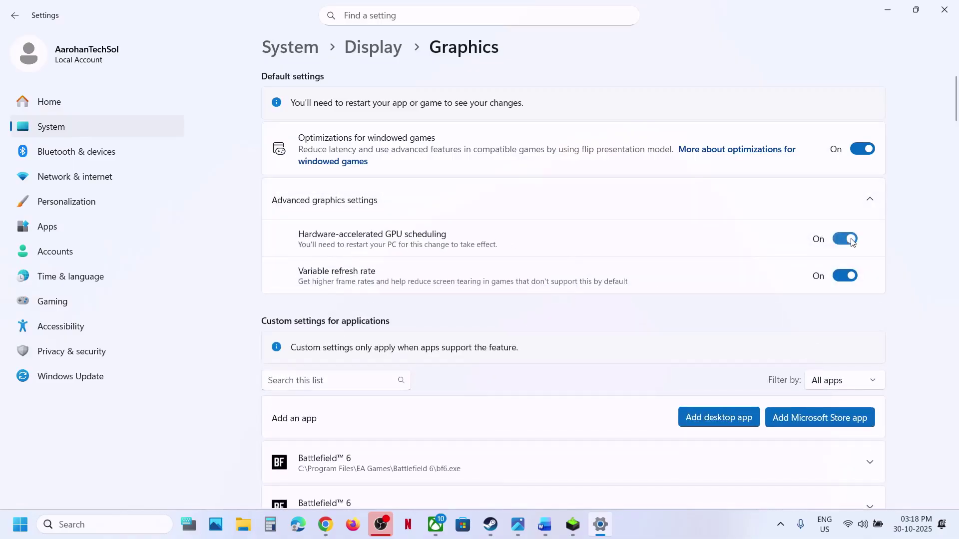
left_click(491, 524)
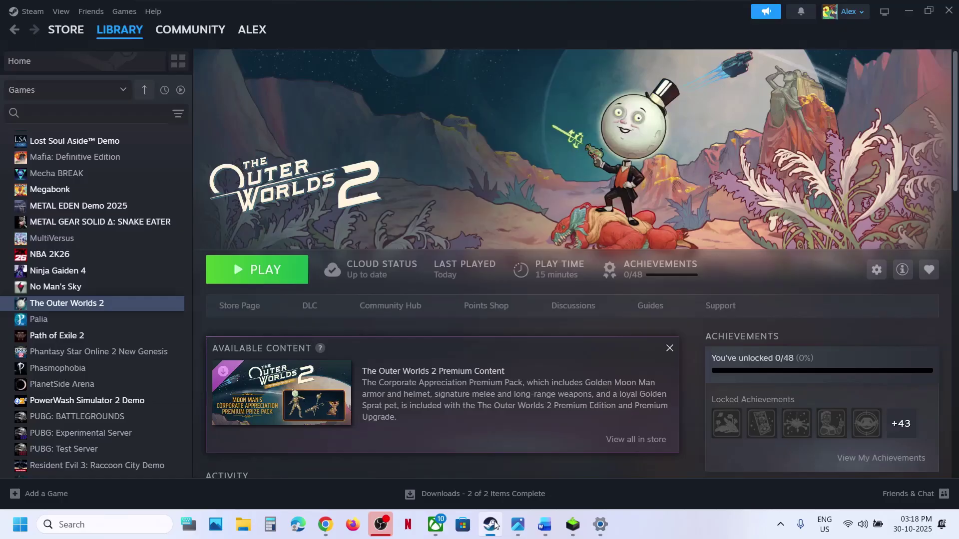
left_click(493, 524)
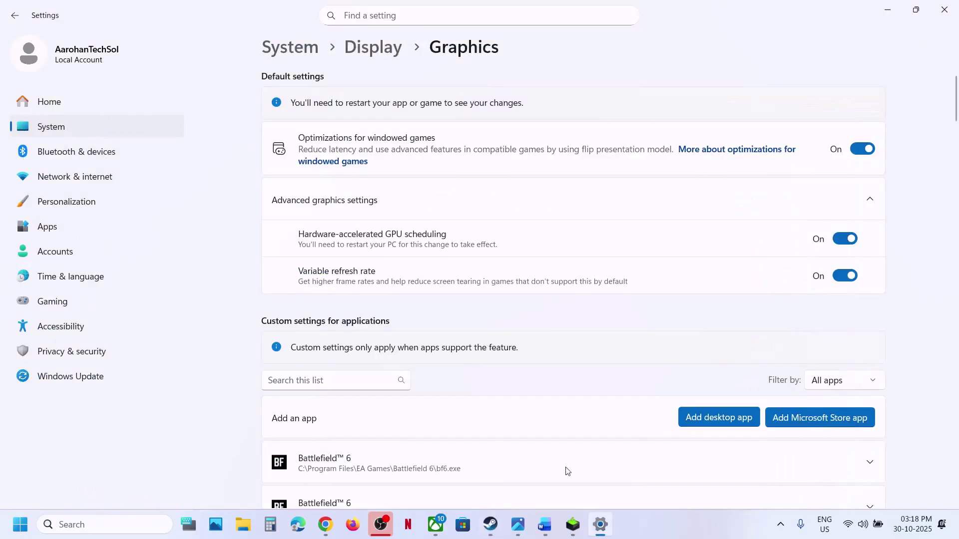
left_click(848, 241)
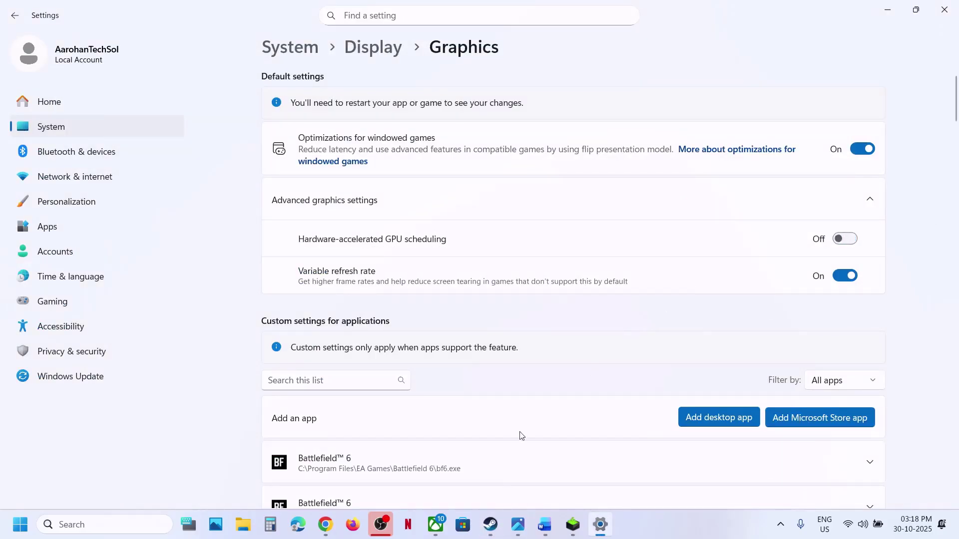
Step: Return to the Word document and open the DirectX download link in Step 18
left_click(492, 525)
left_click(544, 524)
scroll(426, 294, "down", 5)
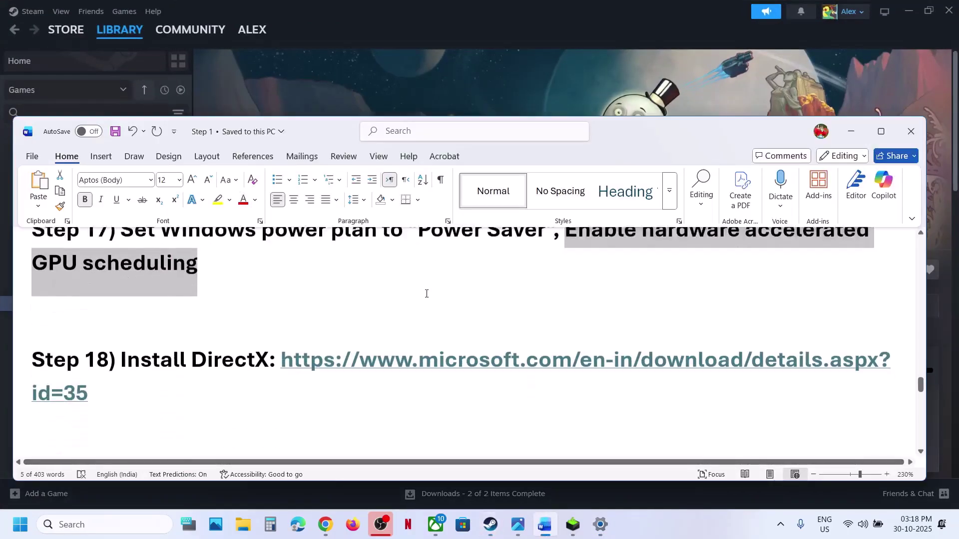
left_click(397, 332, "ctrl")
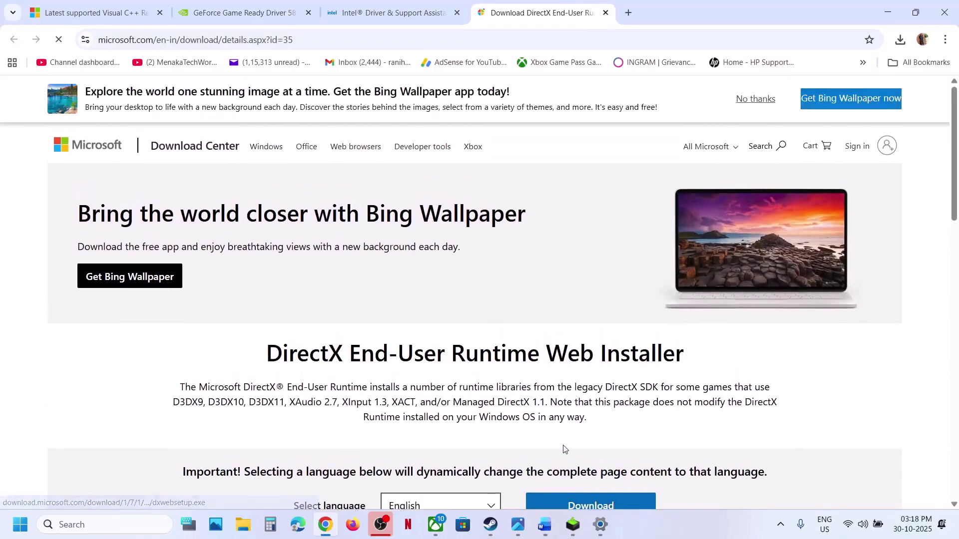
Step: Download the English DirectX End-User Runtime Web Installer from the Microsoft page
scroll(589, 437, "down", 2)
left_click(576, 368)
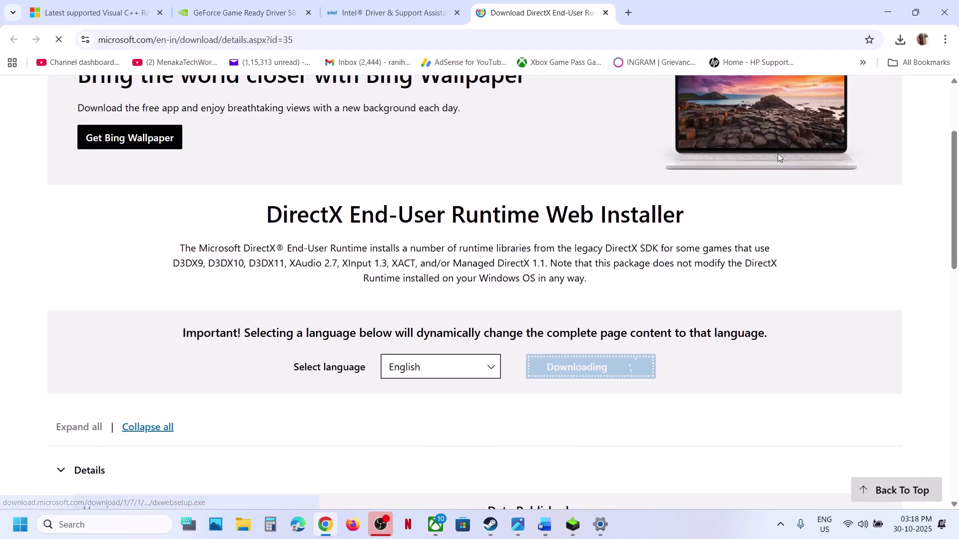
left_click(814, 70)
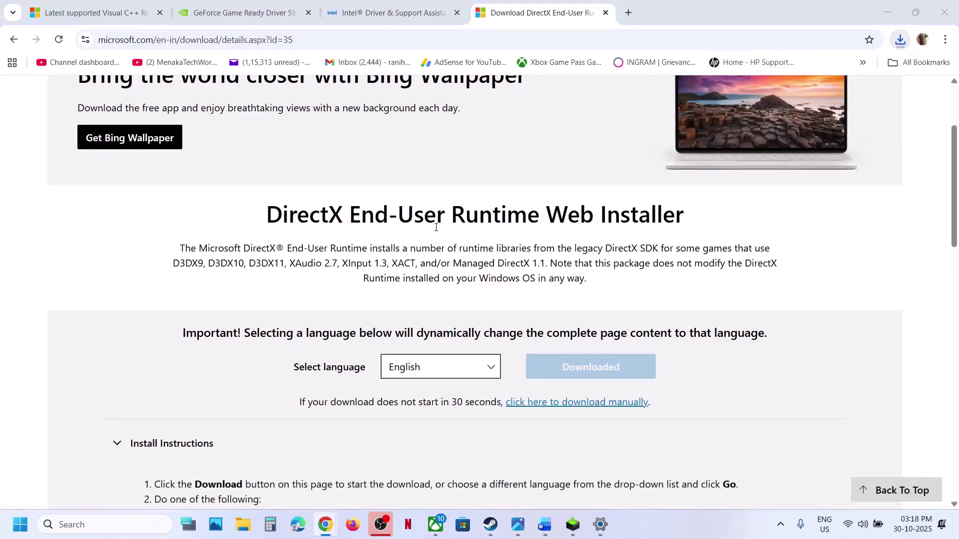
Step: Run the downloaded DirectX installer, accept the license agreement and start installing the DirectX runtime components
left_click(416, 368)
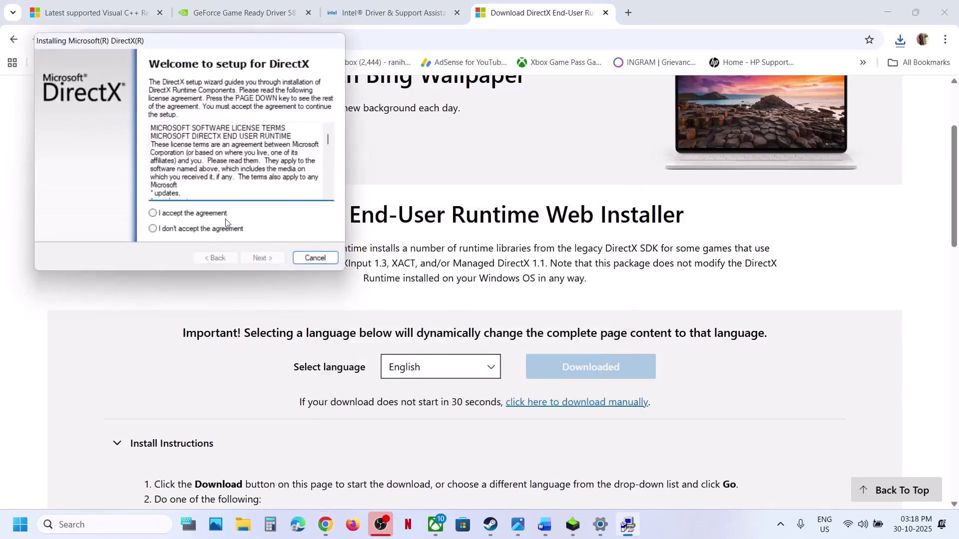
left_click(221, 214)
left_click(244, 259)
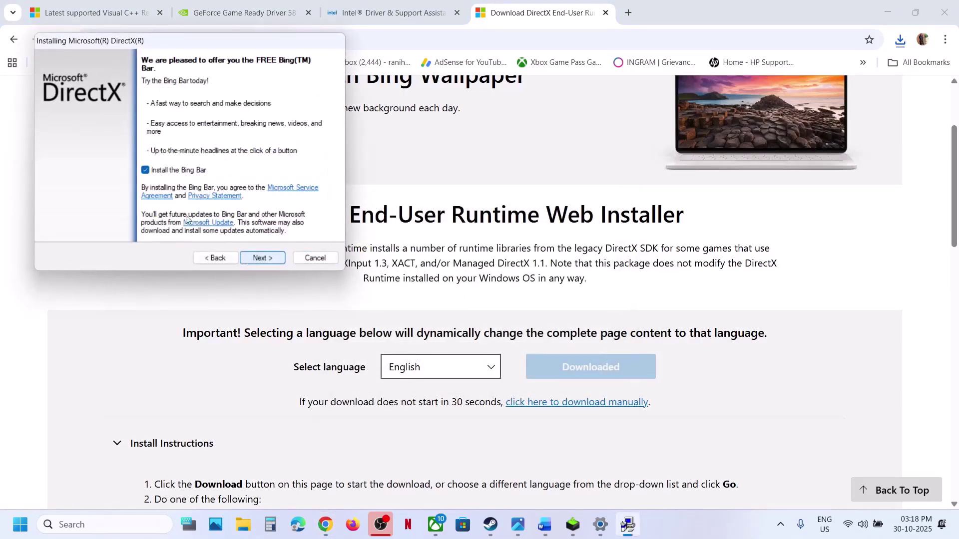
left_click(272, 259)
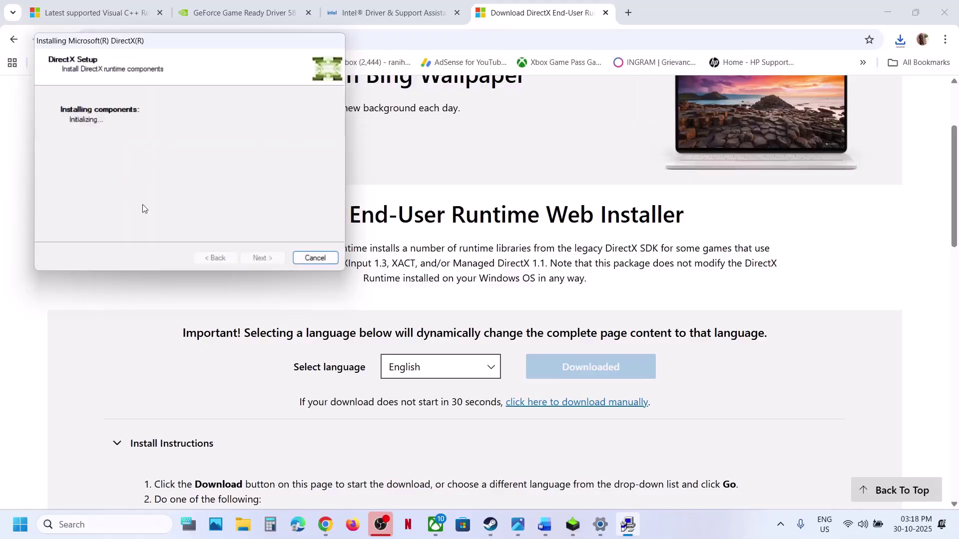
Step: Bring the browser in front of the DirectX setup and show the Restart option in the Windows power options
left_click(132, 301)
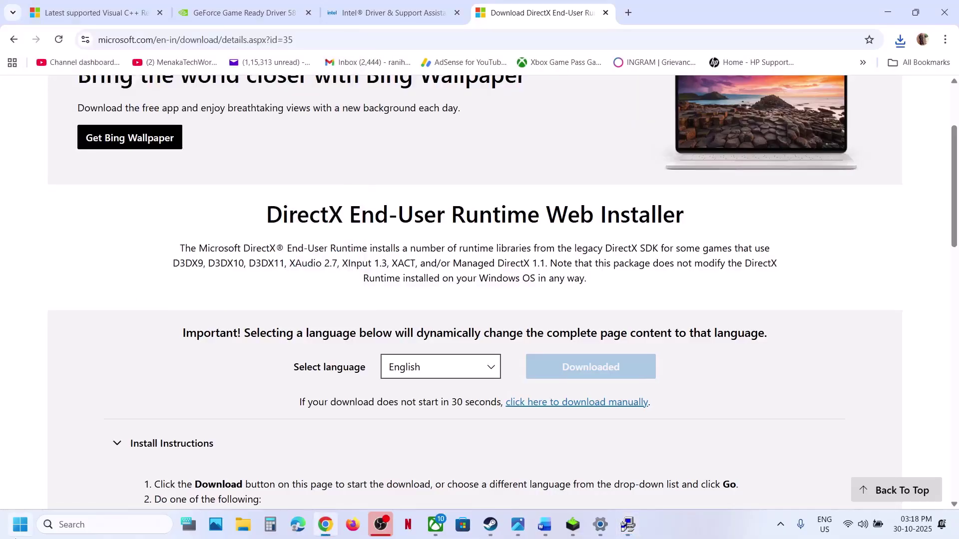
left_click(20, 524)
left_click(363, 481)
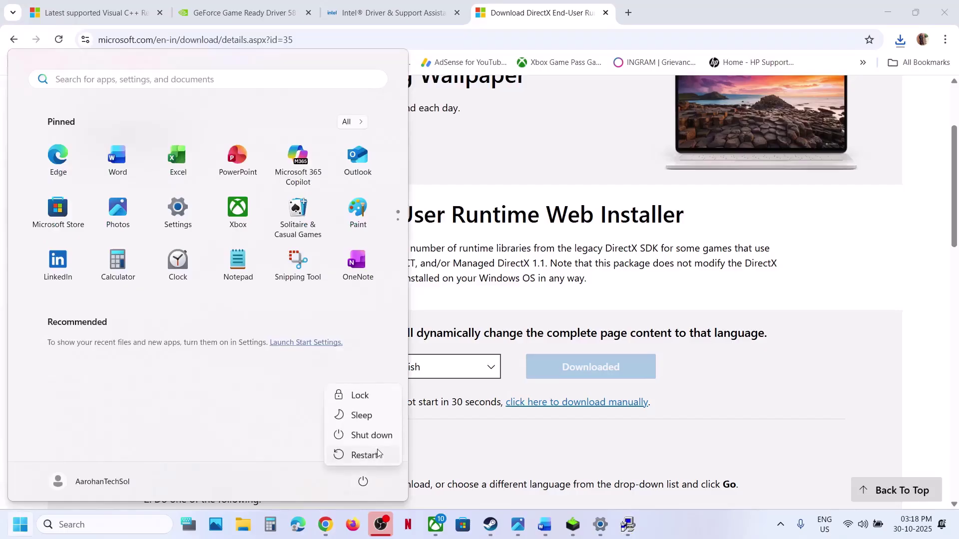
Step: Return to the Word document and highlight "Update BIOS" in Step 19
left_click(545, 524)
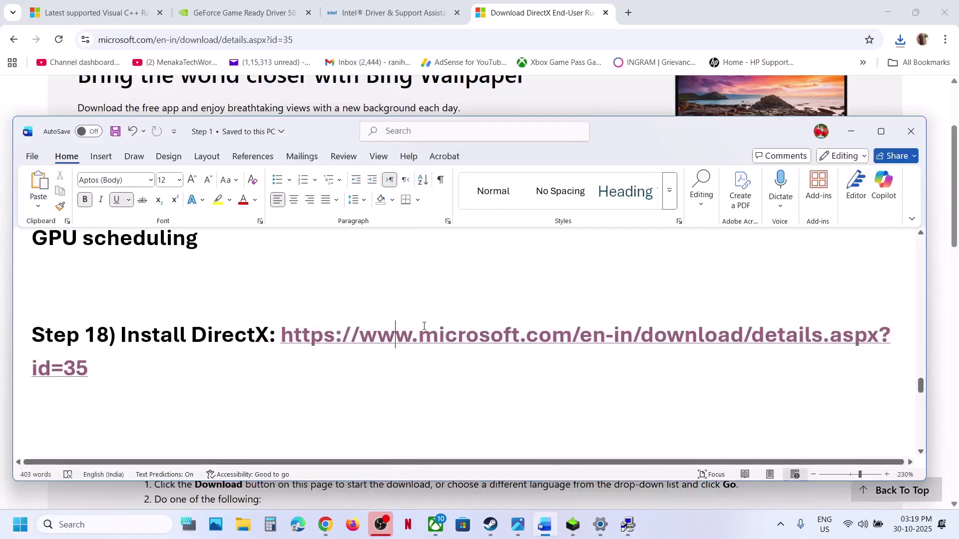
scroll(424, 326, "down", 1)
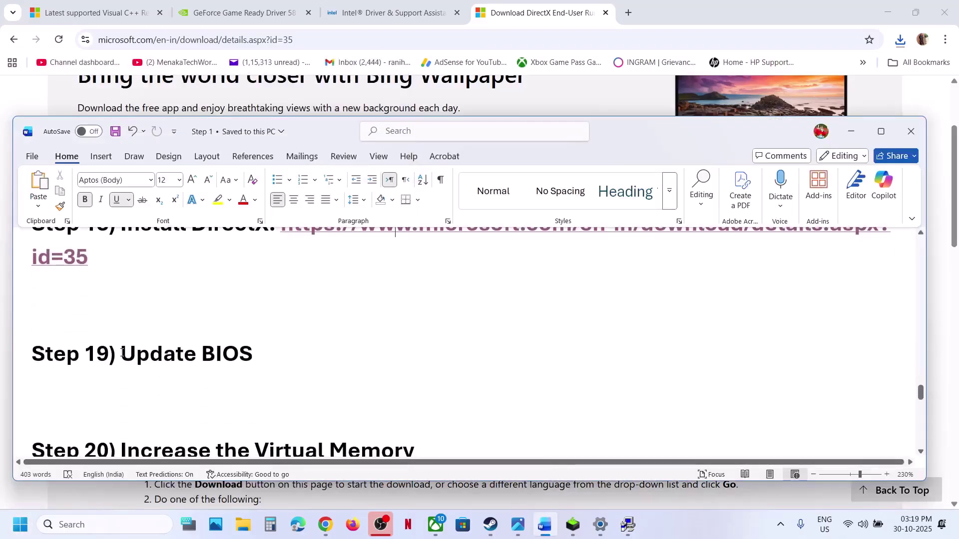
left_click_drag(122, 352, 275, 351)
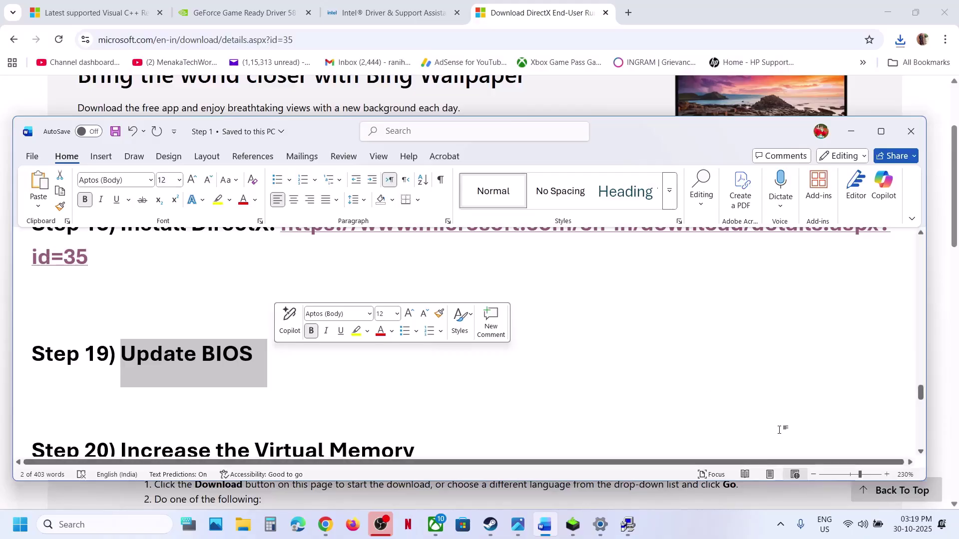
Step: Check the laptop's battery charge in the Windows quick settings and return to the document at Step 20
left_click(875, 528)
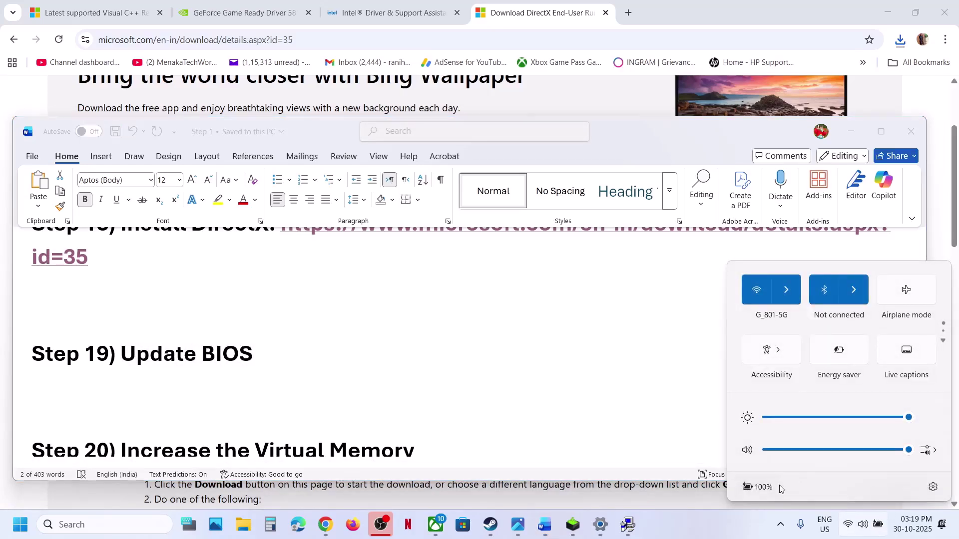
mouse_move(763, 490)
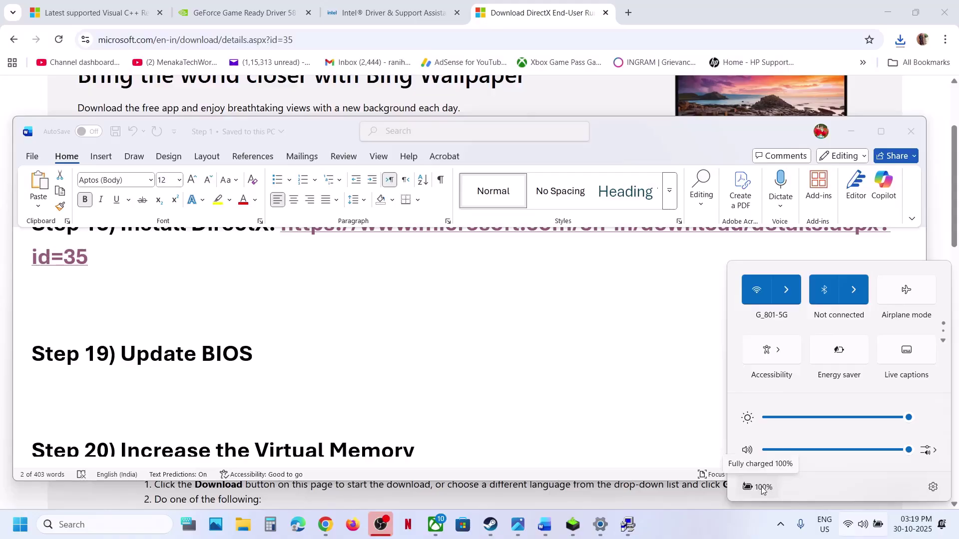
left_click(322, 390)
scroll(322, 390, "down", 3)
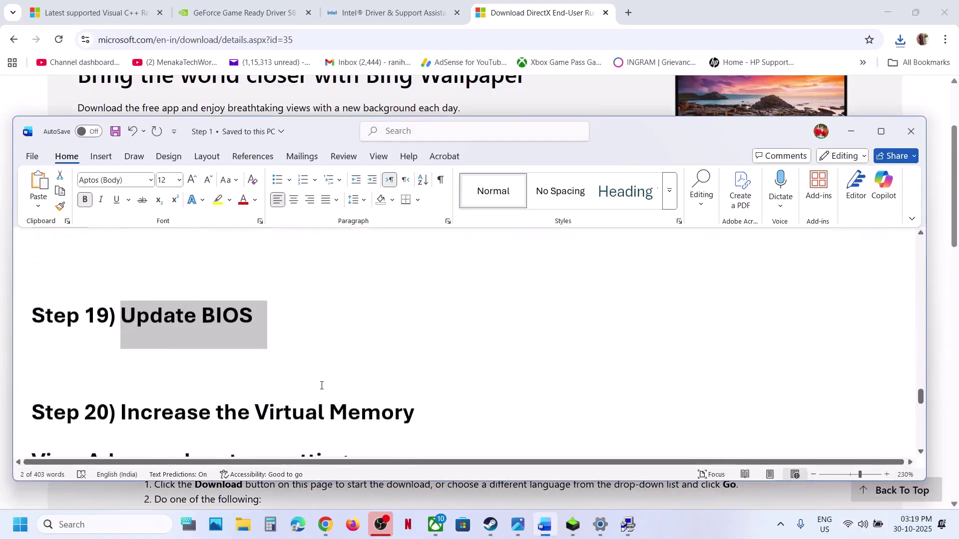